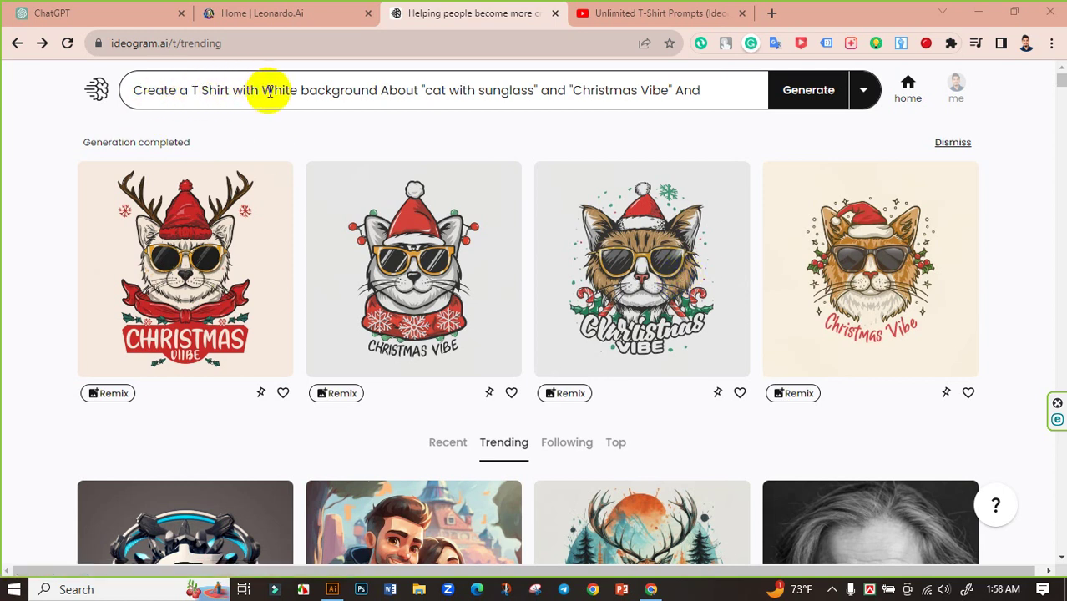
# Step: Expand the Ideogram prompt to show the full T-shirt prompt and its generation options
pyautogui.click(421, 87)
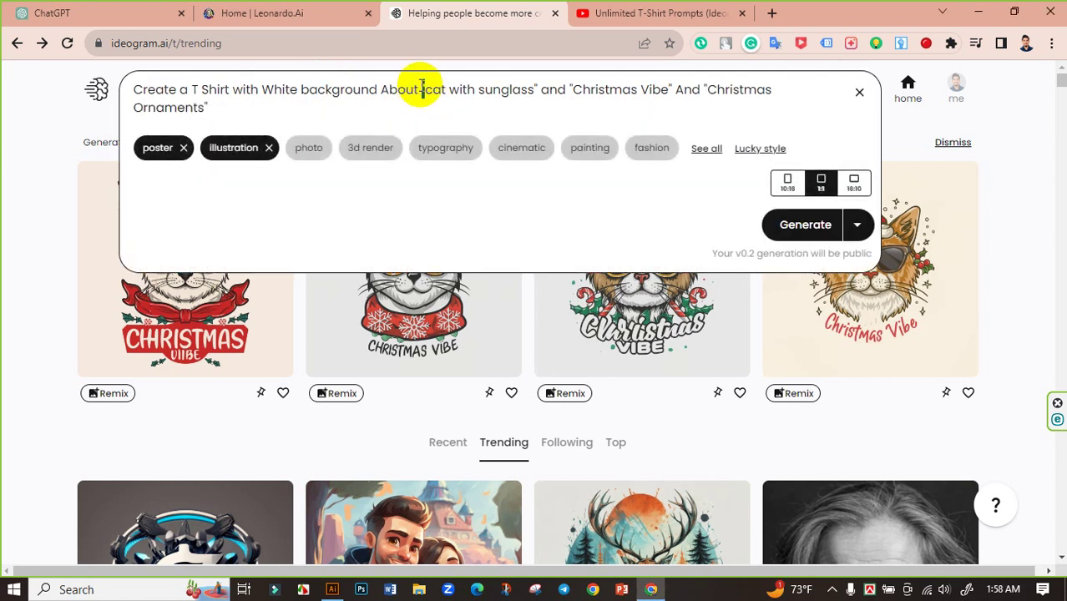
# Step: Review the Christmas Vibe cat prompt and its style chips, then collapse the prompt panel
pyautogui.write('1')
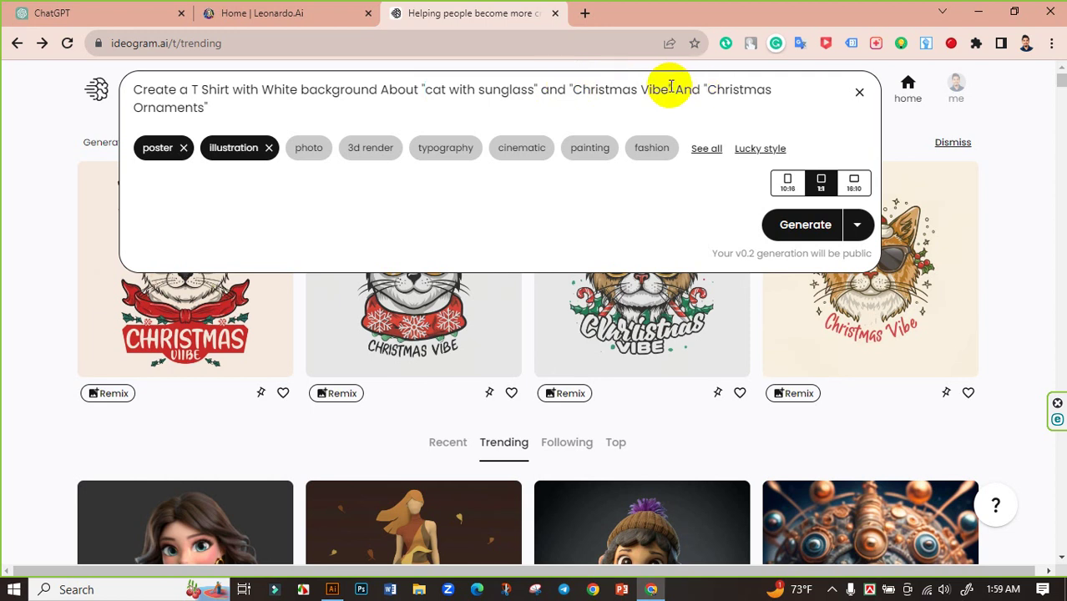
pyautogui.click(745, 90)
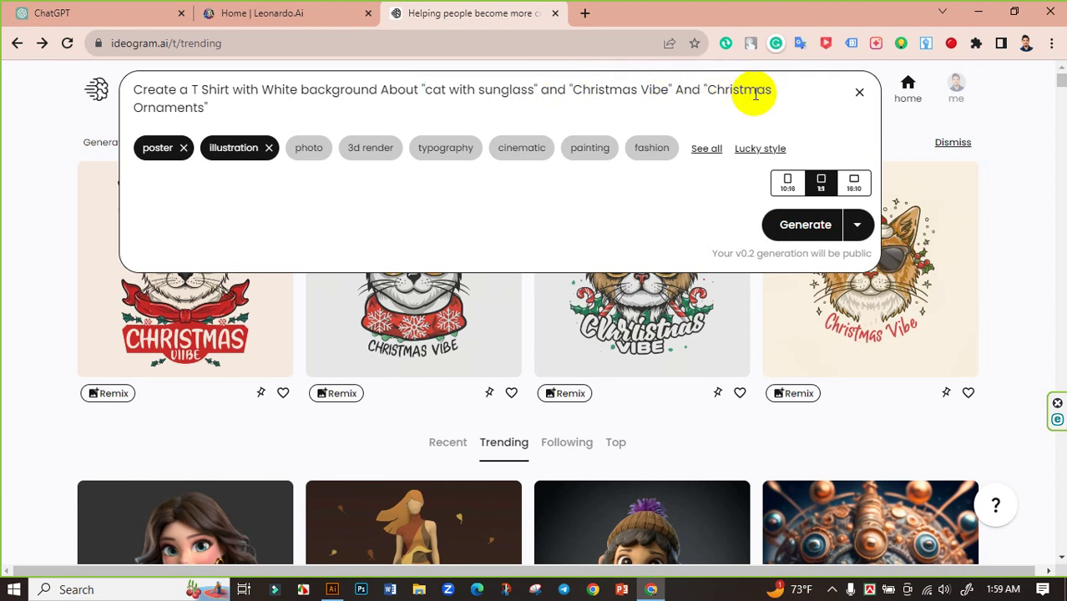
pyautogui.press('Right')
pyautogui.press('Right')
pyautogui.press('Right')
pyautogui.press('Right')
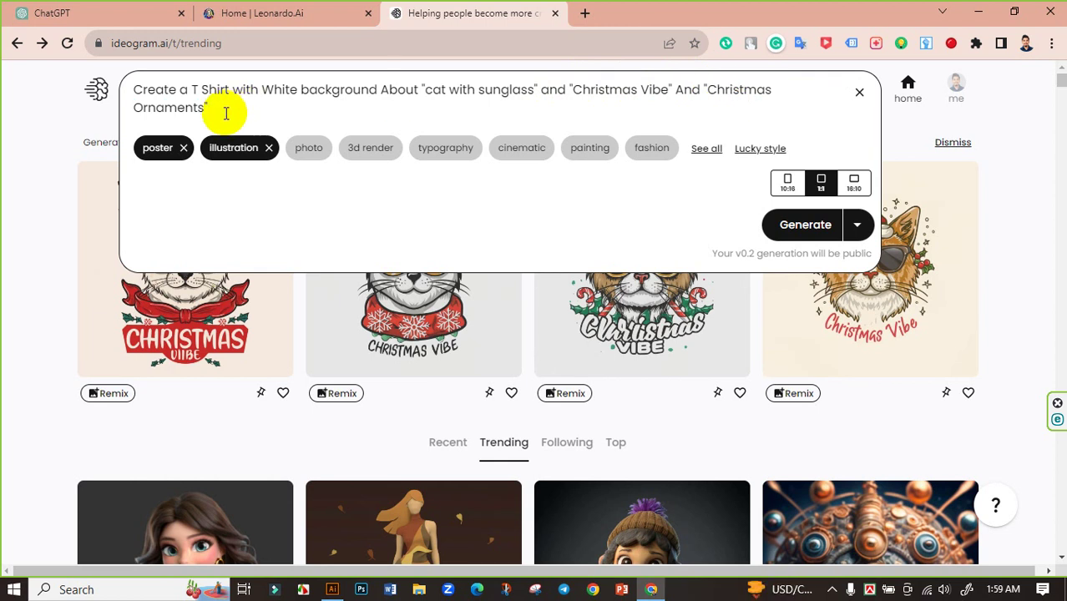
pyautogui.moveTo(255, 190); pyautogui.dragTo(208, 166)
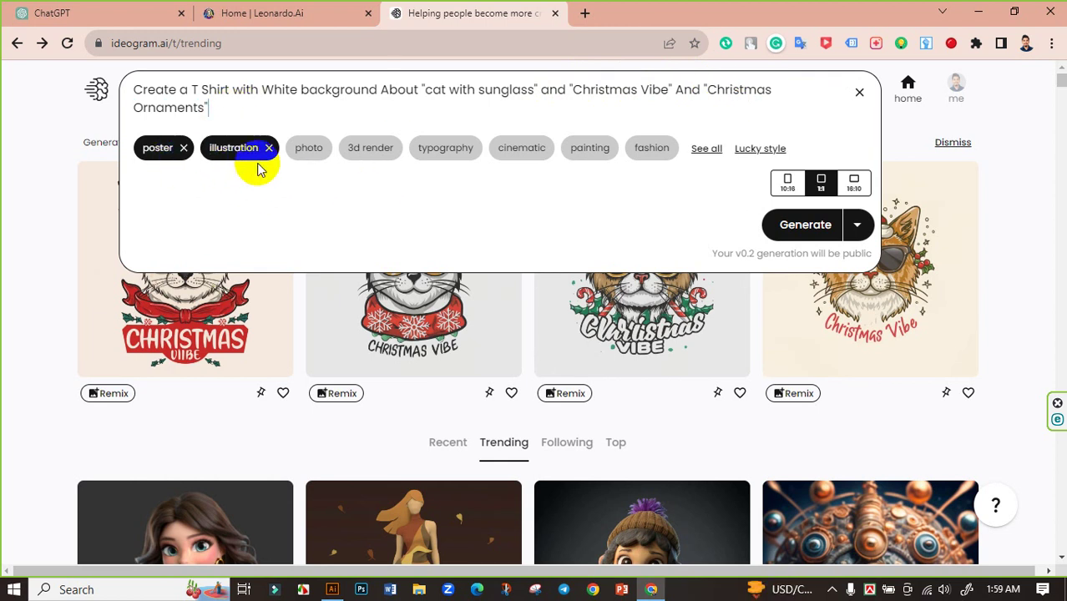
pyautogui.click(859, 92)
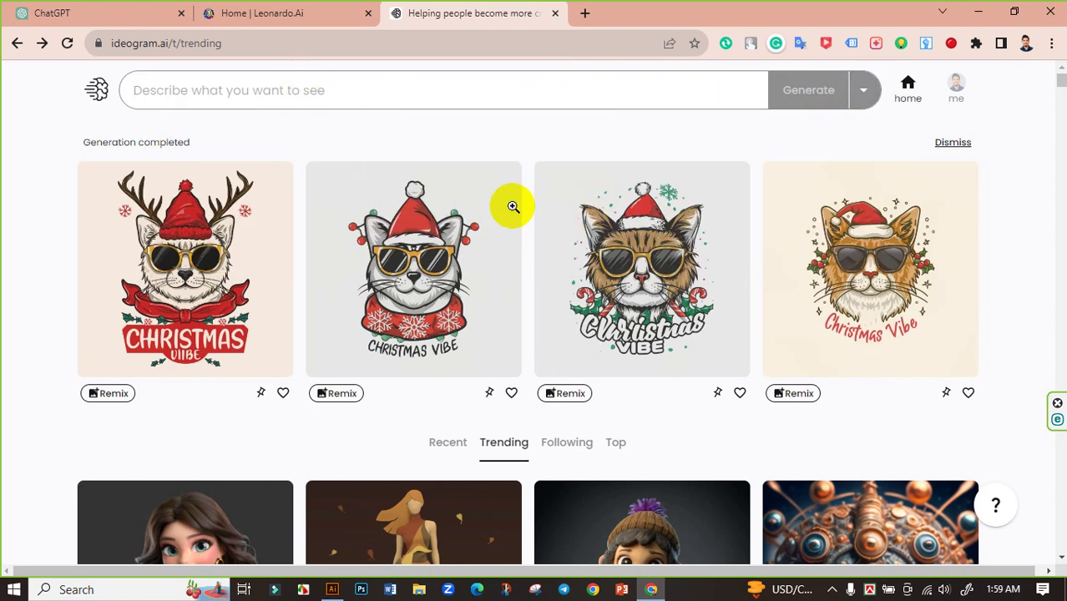
# Step: Open the reindeer cat result's detail page and scroll through it
pyautogui.click(201, 269)
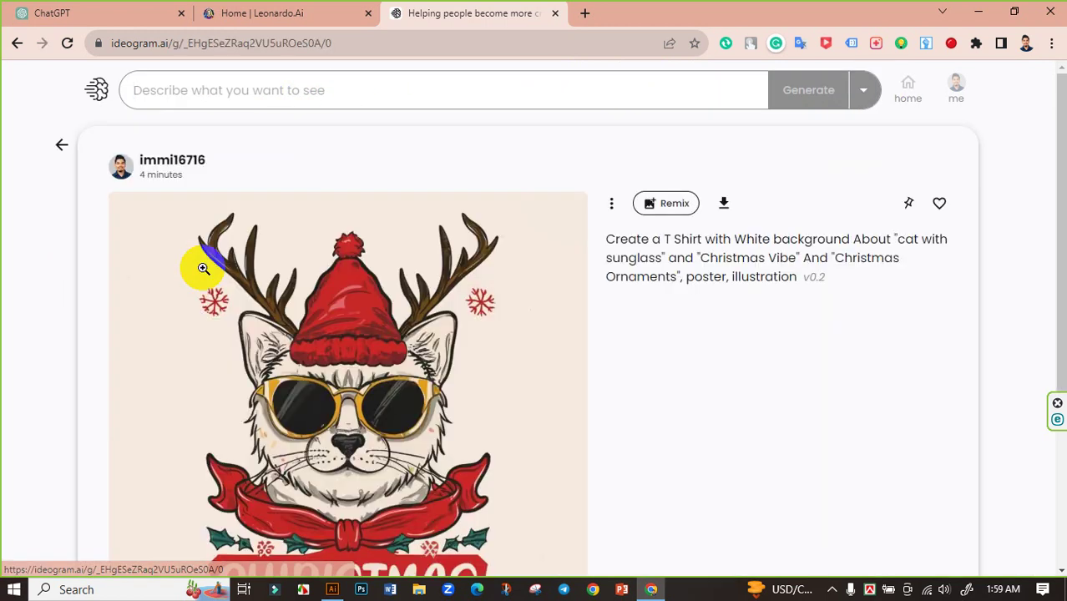
pyautogui.scroll(-2, 404, 293)
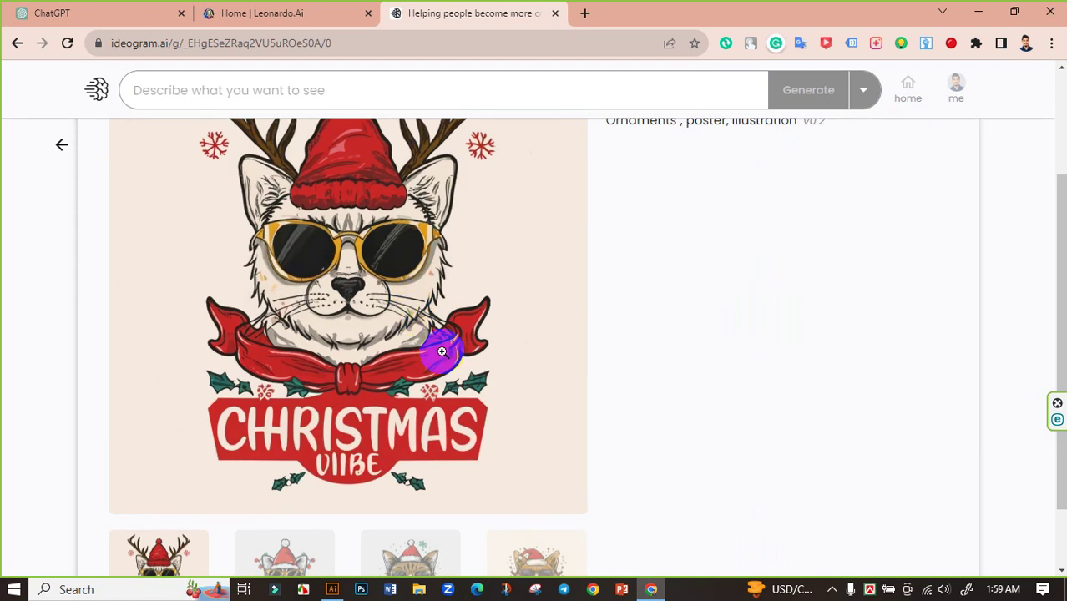
pyautogui.scroll(-1, 425, 352)
pyautogui.scroll(3, 251, 309)
pyautogui.scroll(-2, 268, 337)
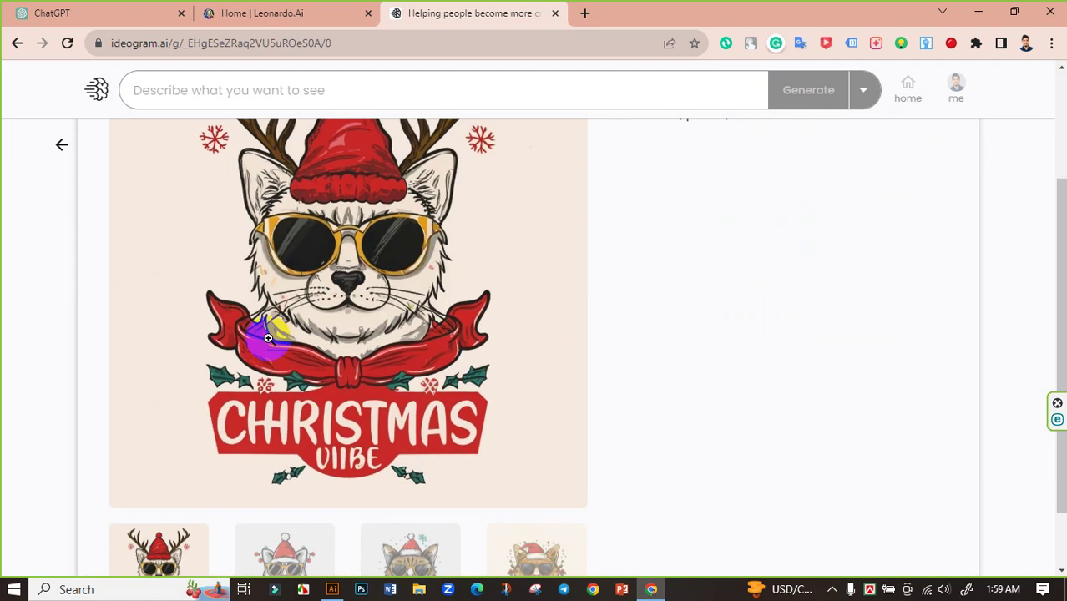
pyautogui.scroll(2, 452, 333)
pyautogui.scroll(-2, 381, 357)
pyautogui.scroll(-1, 237, 356)
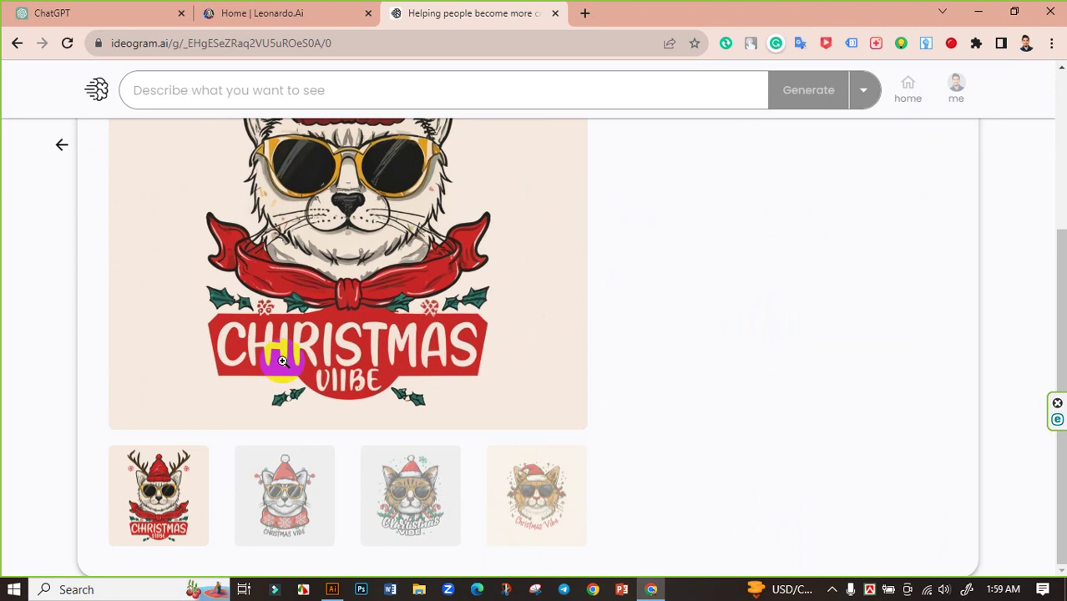
pyautogui.scroll(2, 269, 360)
pyautogui.scroll(-2, 284, 376)
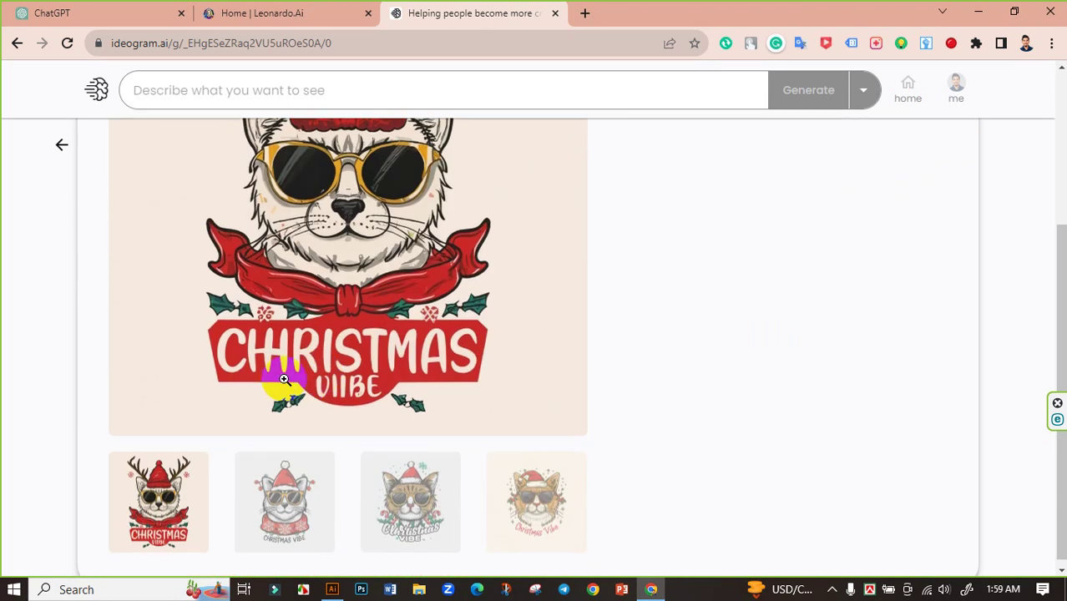
pyautogui.scroll(3, 283, 380)
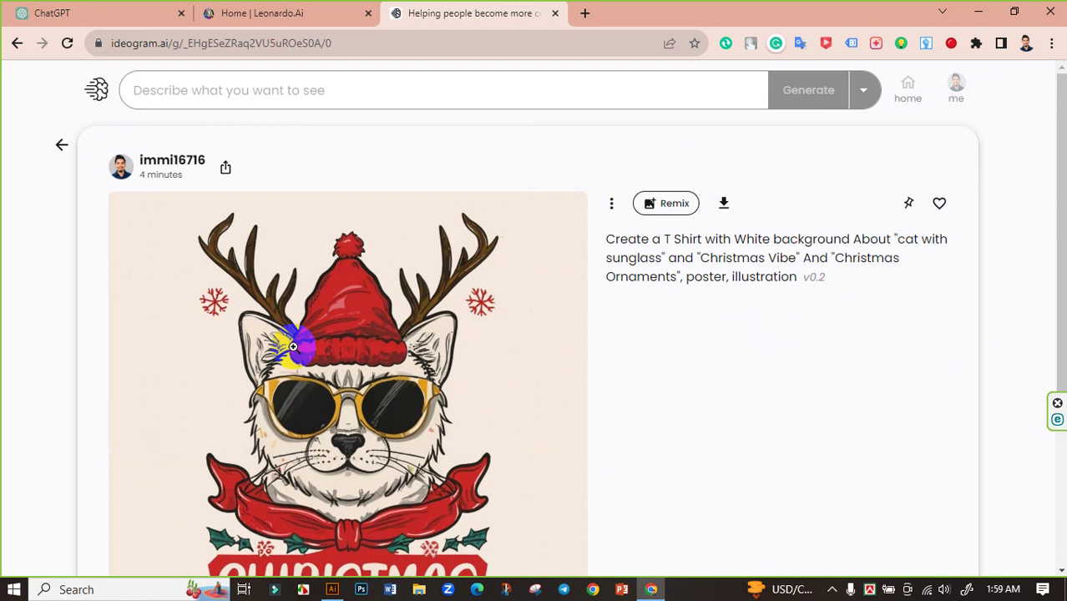
pyautogui.scroll(-3, 267, 434)
# Step: View the second design, the Santa-hat cat, in detail
pyautogui.click(271, 476)
pyautogui.scroll(2, 361, 375)
pyautogui.scroll(1, 276, 250)
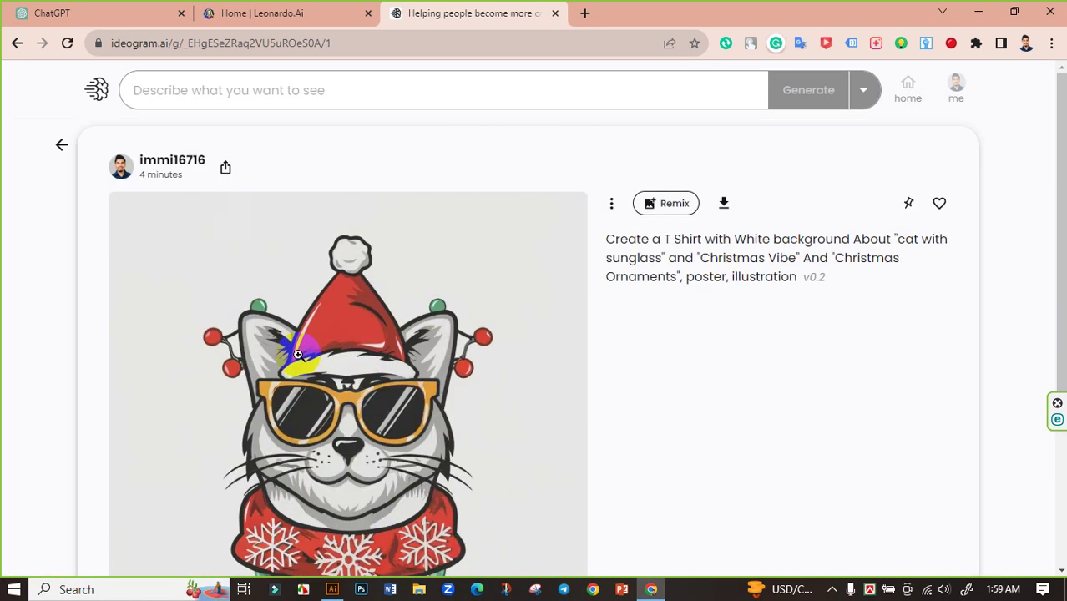
pyautogui.scroll(-2, 418, 354)
pyautogui.scroll(-1, 417, 354)
pyautogui.scroll(2, 274, 371)
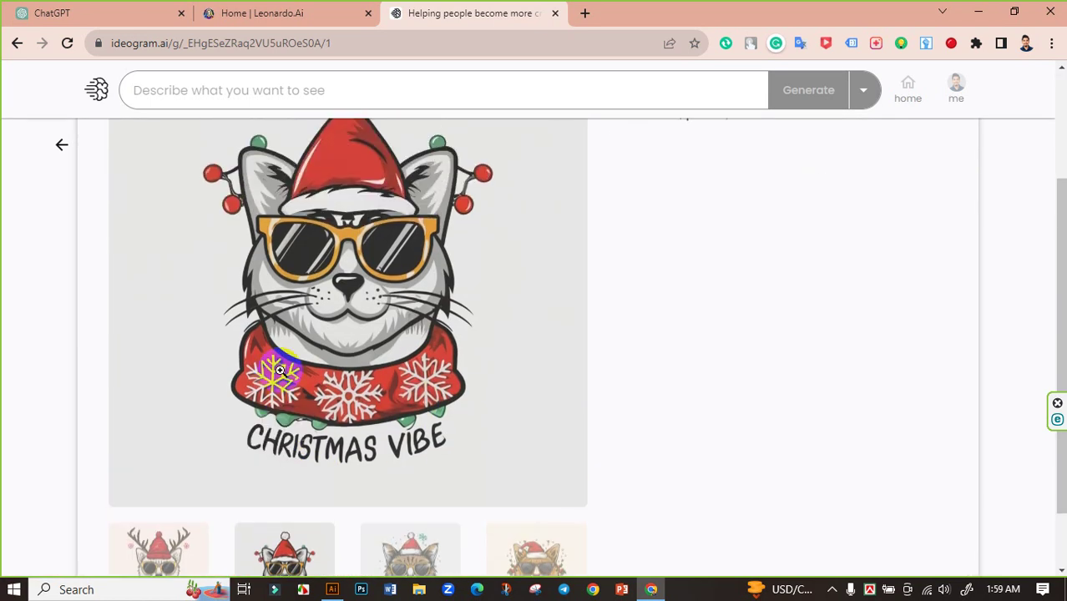
pyautogui.scroll(1, 351, 275)
pyautogui.scroll(-2, 384, 334)
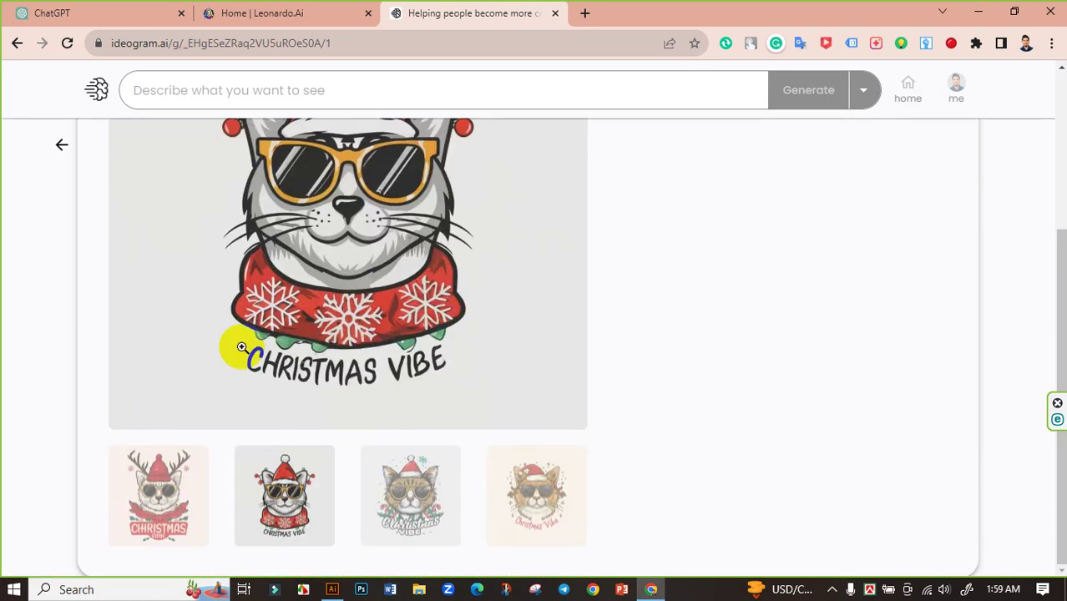
pyautogui.scroll(1, 238, 347)
pyautogui.scroll(2, 300, 334)
pyautogui.scroll(-2, 392, 375)
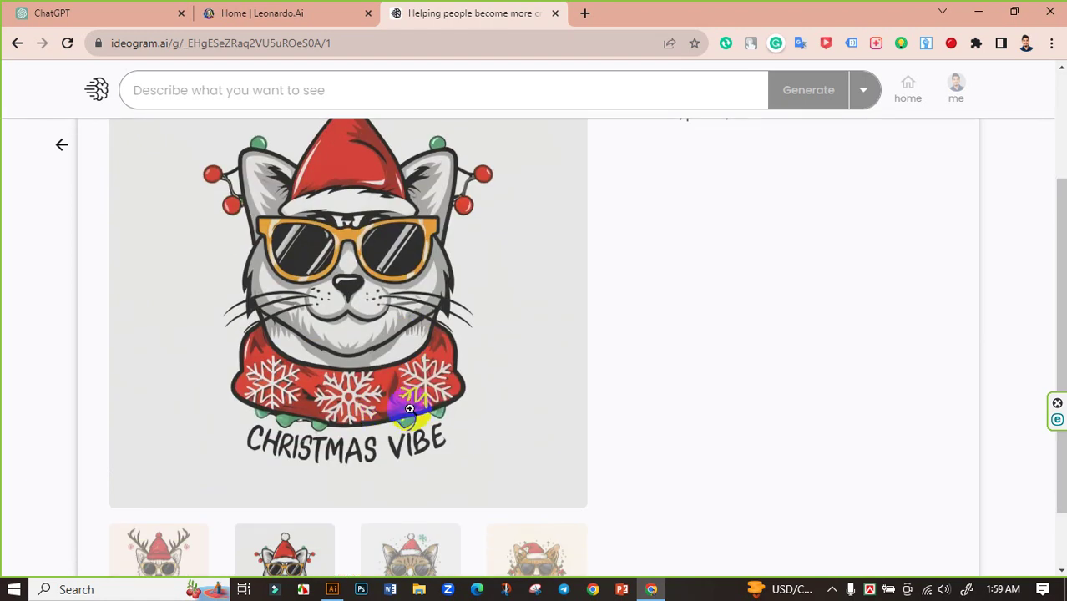
pyautogui.scroll(-1, 409, 467)
# Step: View the third design, the tabby cat, in detail
pyautogui.click(410, 497)
pyautogui.scroll(1, 417, 217)
pyautogui.scroll(1, 409, 209)
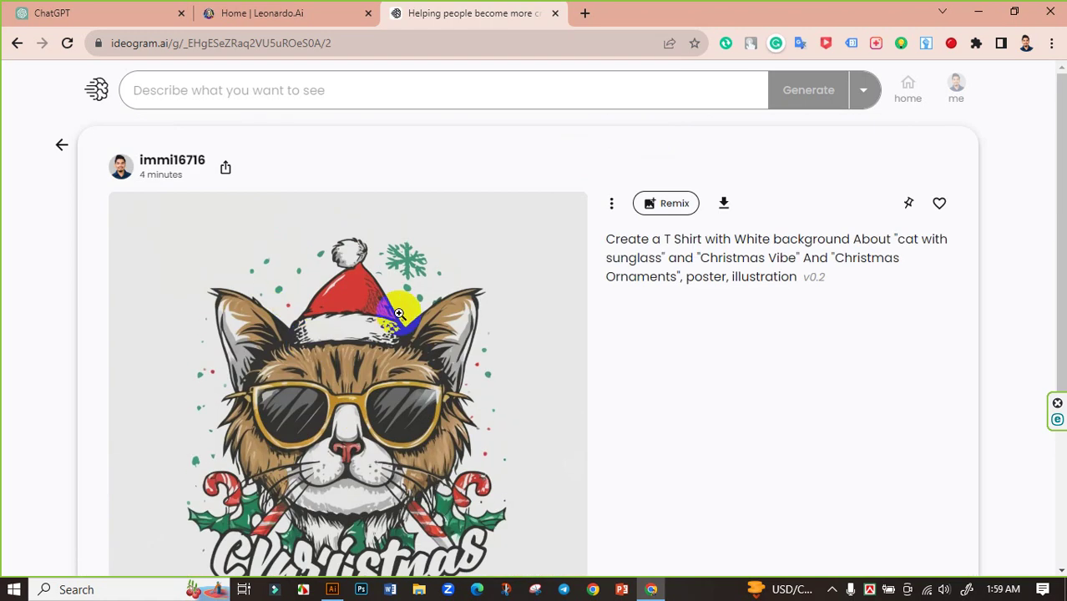
pyautogui.scroll(-2, 379, 401)
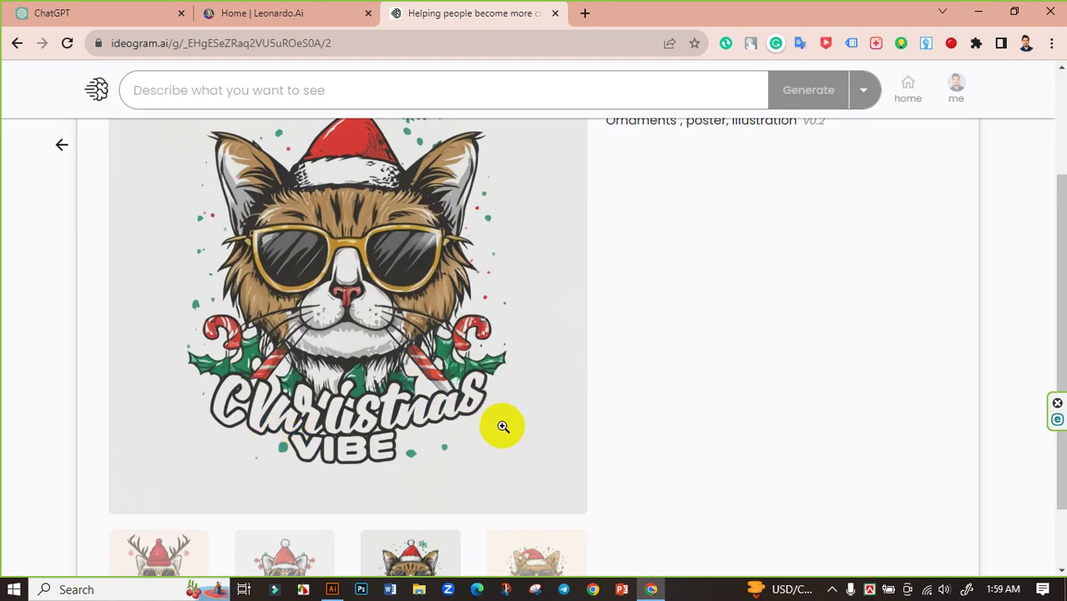
pyautogui.scroll(-1, 501, 443)
# Step: Open the fourth design, the orange cat with red Christmas Vibe script
pyautogui.click(503, 496)
pyautogui.scroll(1, 310, 334)
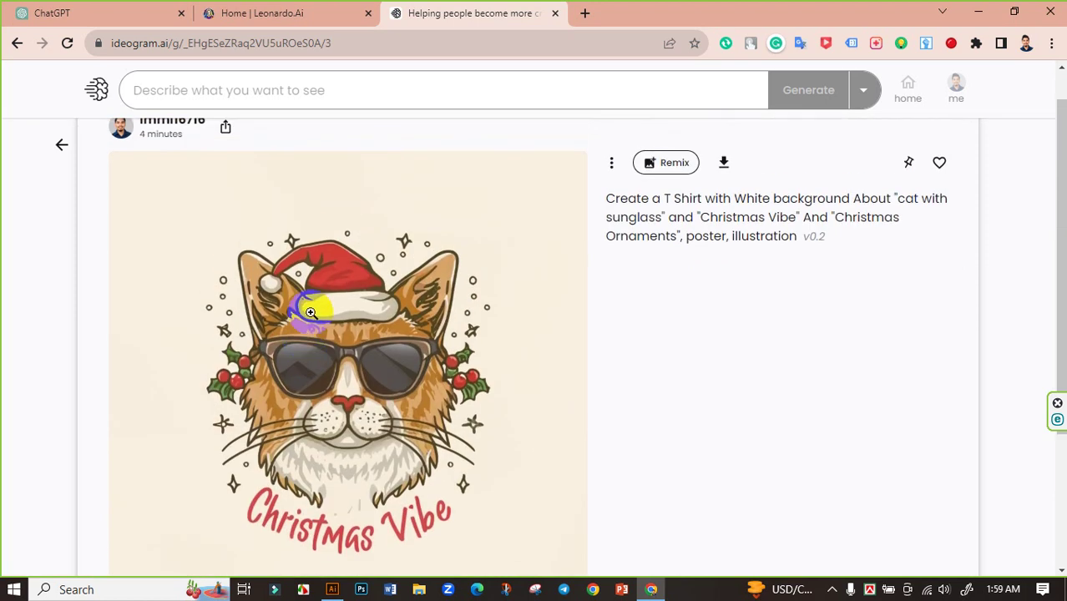
pyautogui.scroll(-1, 477, 328)
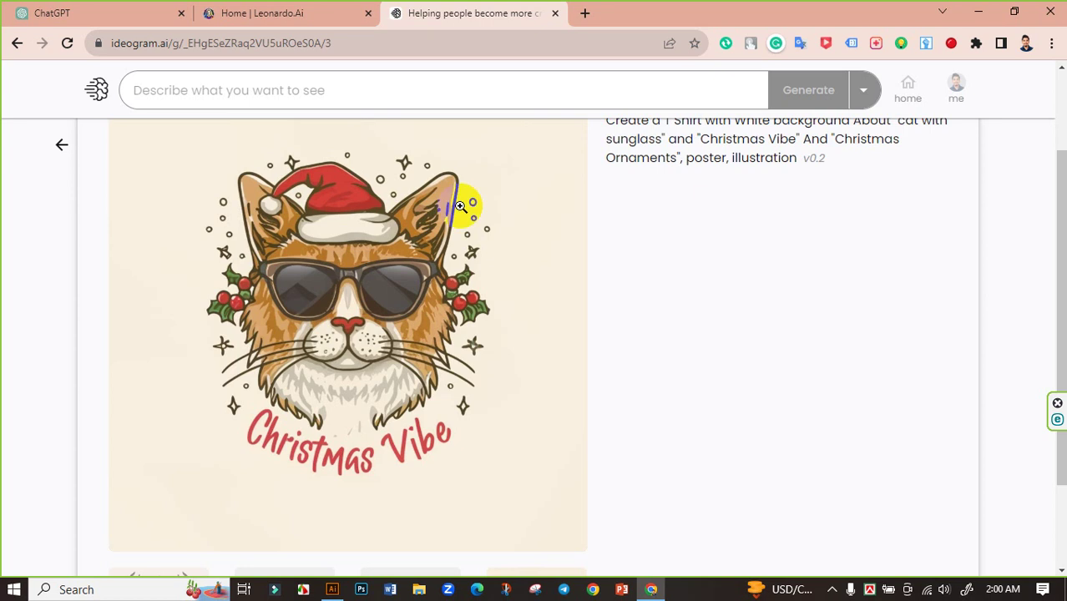
# Step: Download the orange Christmas Vibe cat image as a JPG
pyautogui.scroll(1, 357, 346)
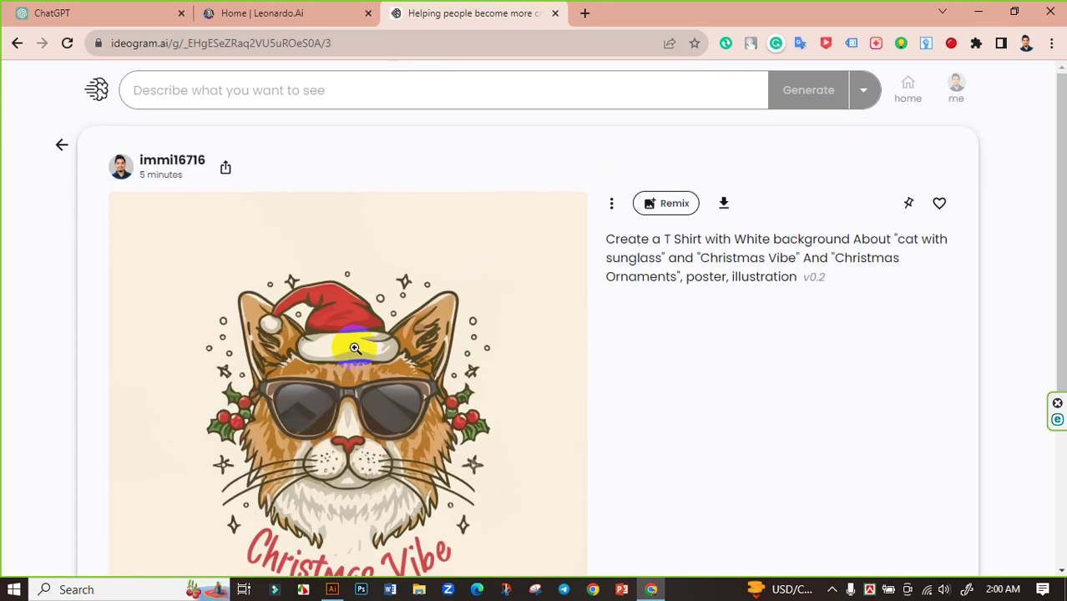
pyautogui.scroll(-2, 357, 202)
pyautogui.scroll(1, 386, 297)
pyautogui.scroll(1, 387, 298)
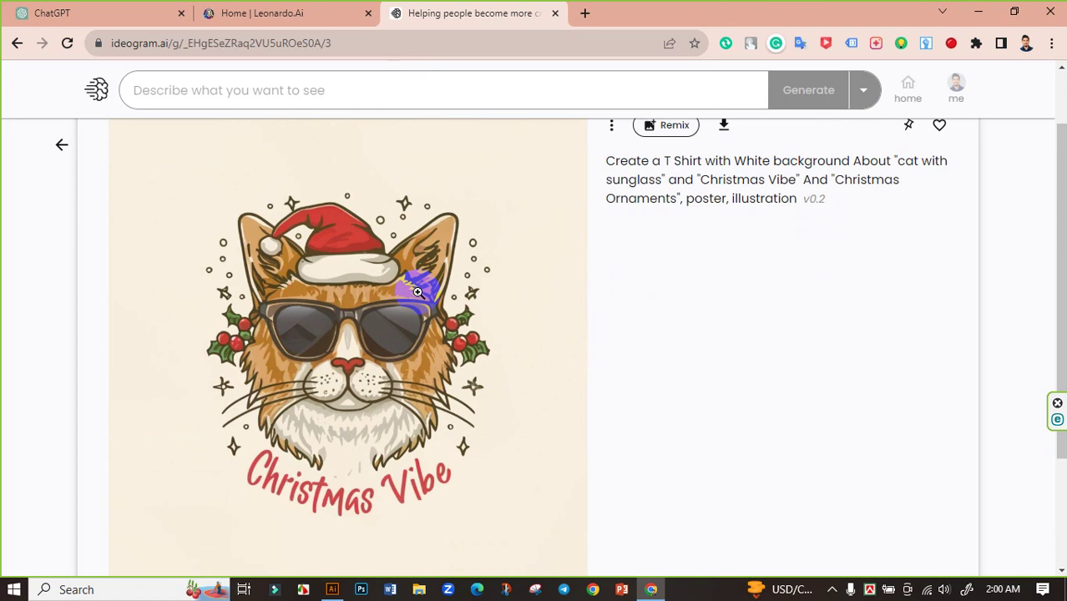
pyautogui.scroll(2, 668, 279)
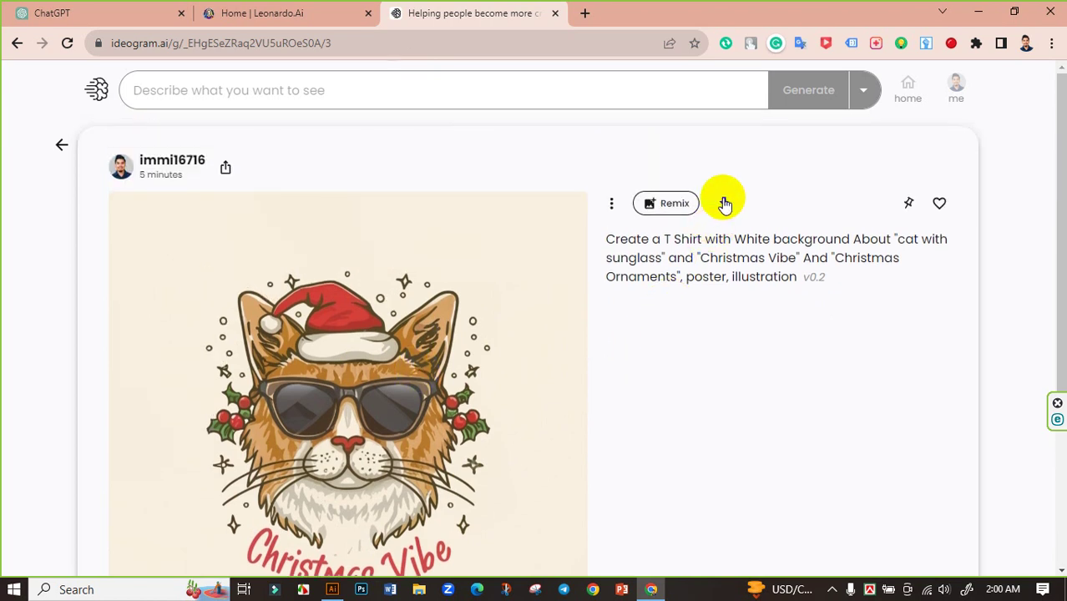
pyautogui.click(725, 204)
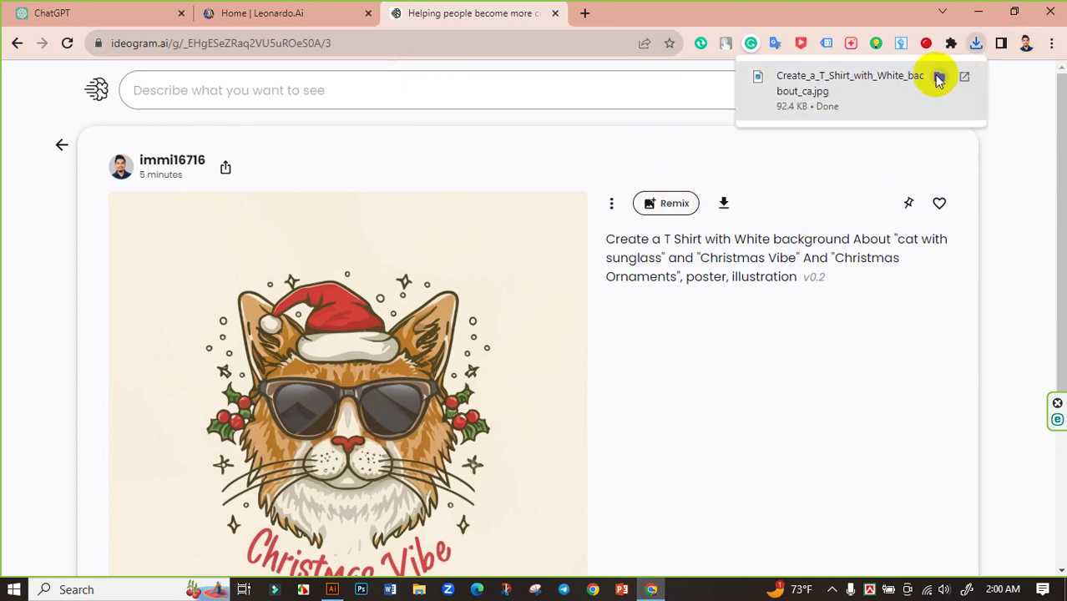
# Step: Locate the 92.4 KB JPG in Downloads, preview it in Photos, then close the viewer
pyautogui.click(938, 79)
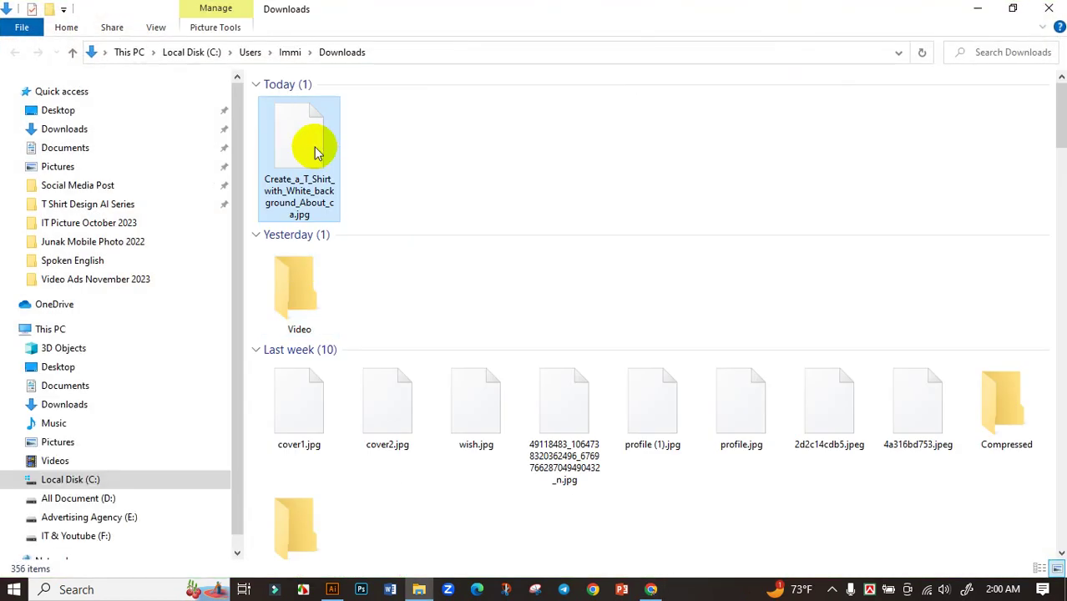
pyautogui.rightClick(420, 145)
pyautogui.click(459, 207)
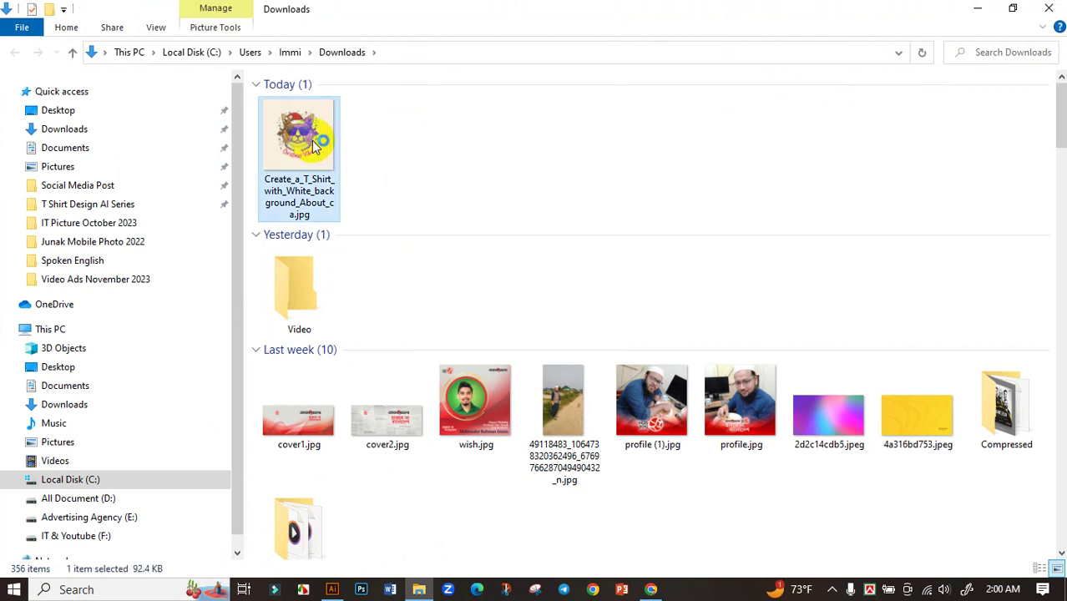
pyautogui.doubleClick(311, 140)
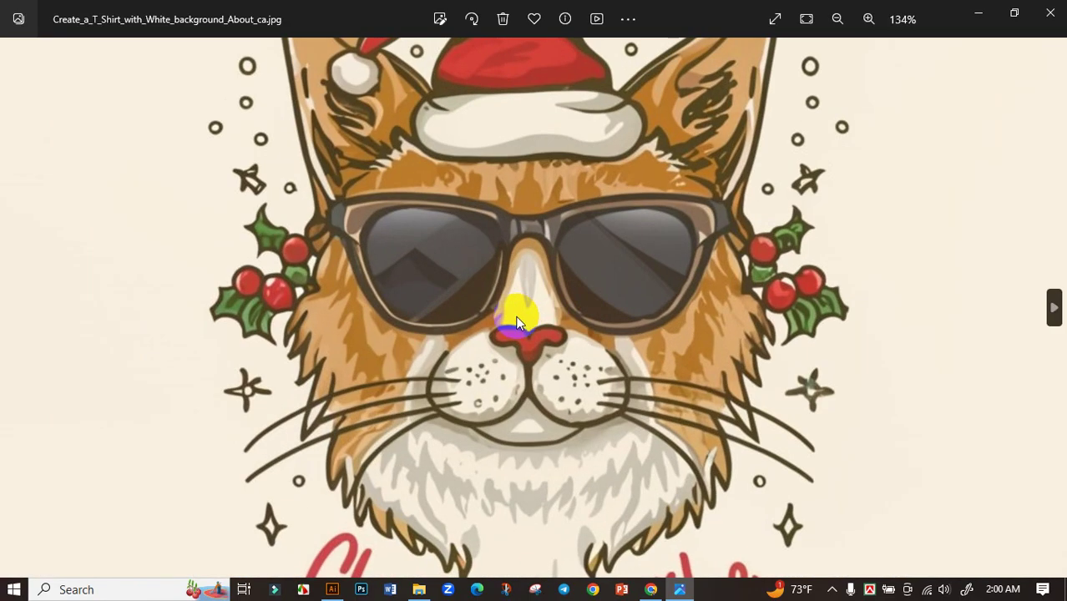
pyautogui.doubleClick(522, 310)
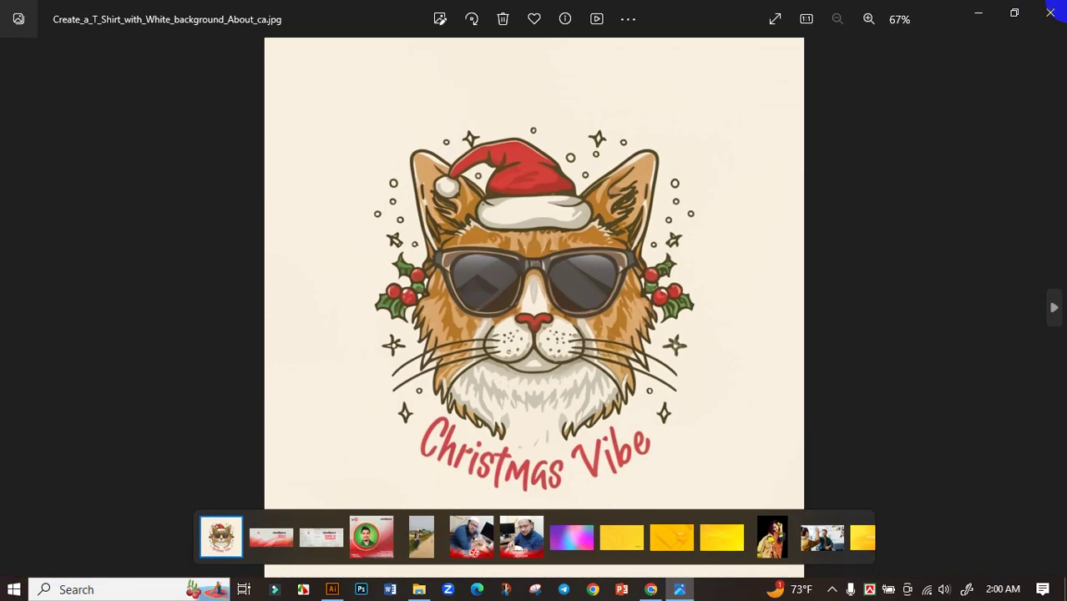
pyautogui.click(1050, 11)
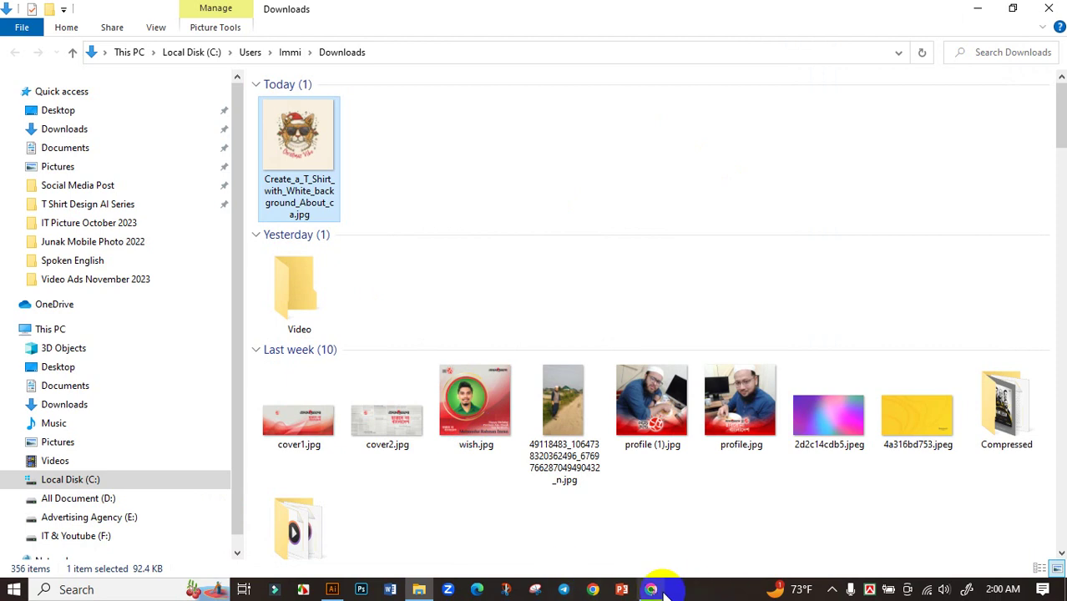
pyautogui.click(660, 590)
# Step: Save the full-size Christmas Vibe cat image to Downloads via Save image as, then close its tab
pyautogui.scroll(-3, 345, 358)
pyautogui.scroll(1, 389, 318)
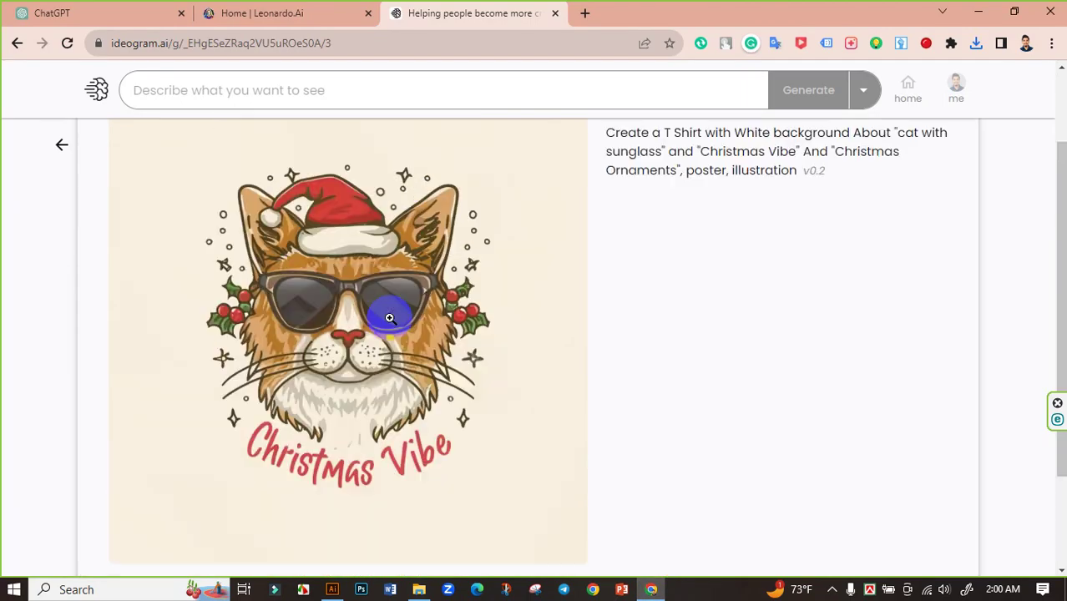
pyautogui.scroll(1, 390, 319)
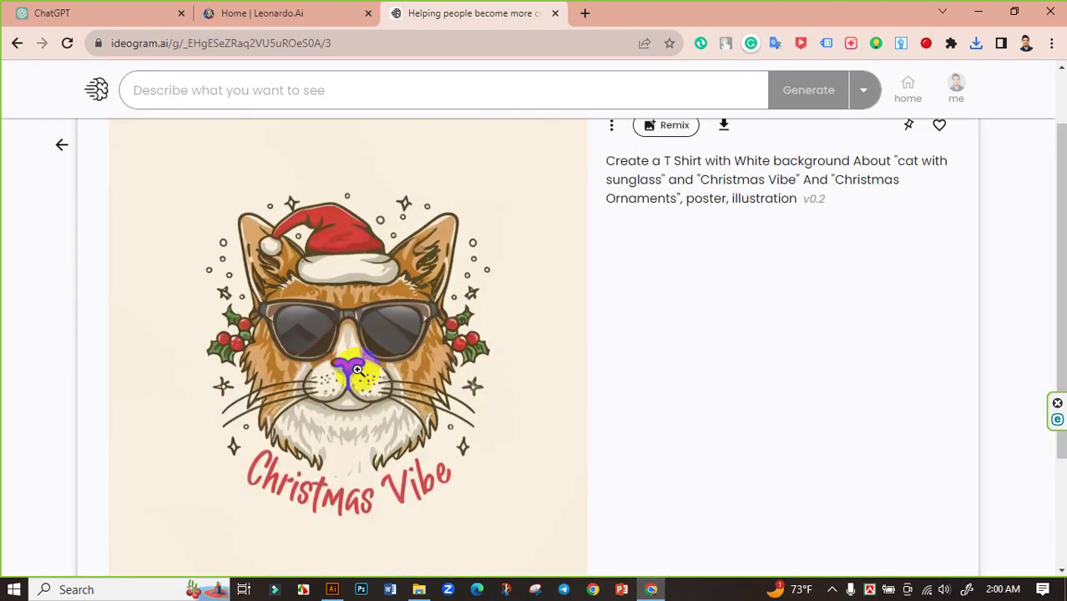
pyautogui.click(346, 419)
pyautogui.rightClick(485, 321)
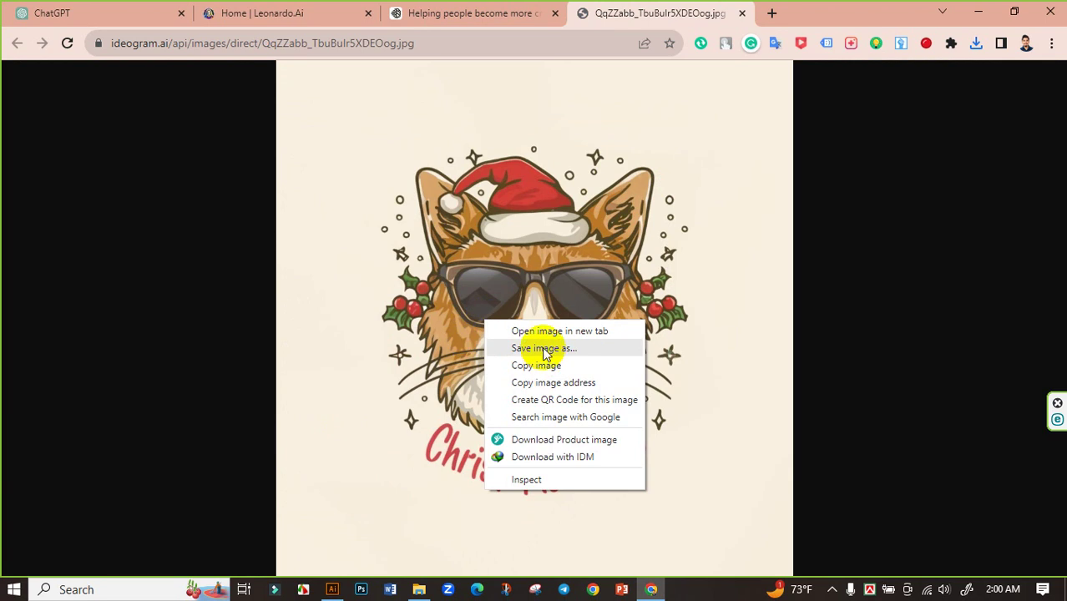
pyautogui.click(544, 349)
pyautogui.click(927, 545)
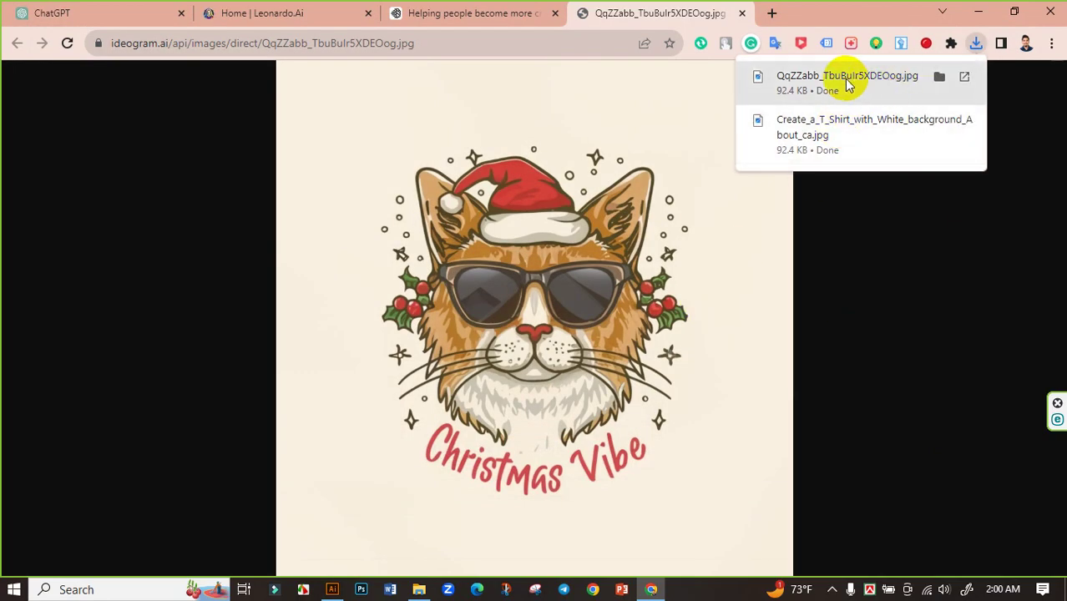
pyautogui.click(742, 13)
pyautogui.scroll(1, 370, 321)
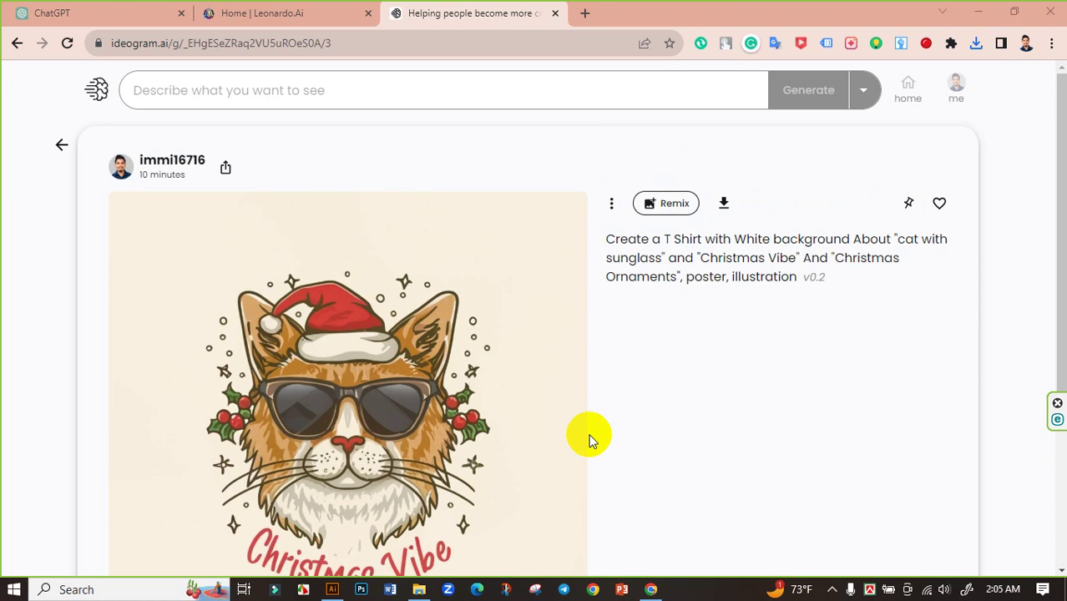
pyautogui.click(419, 589)
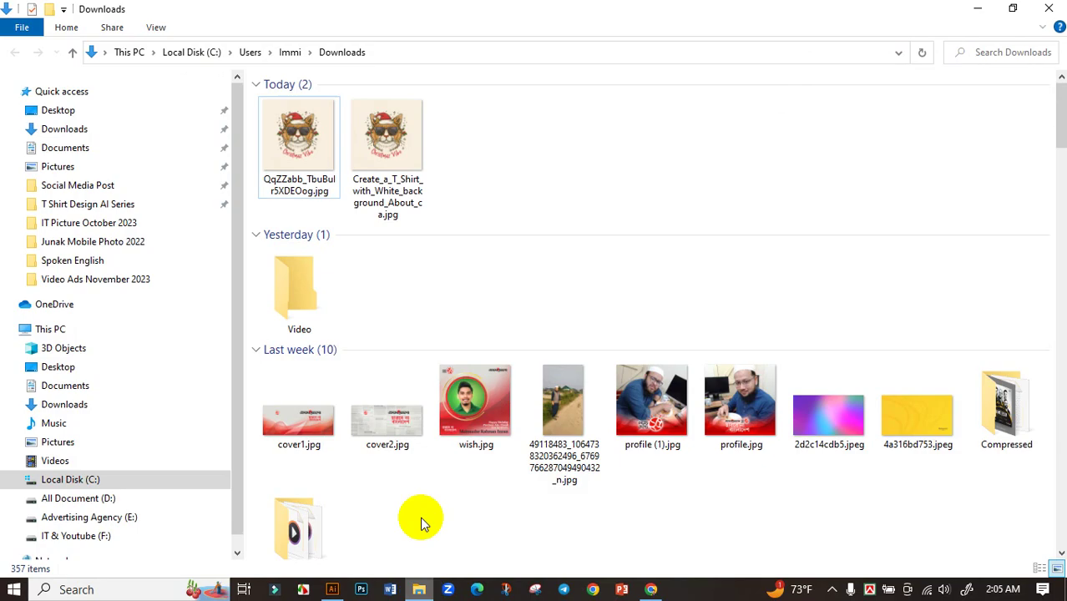
pyautogui.click(399, 151)
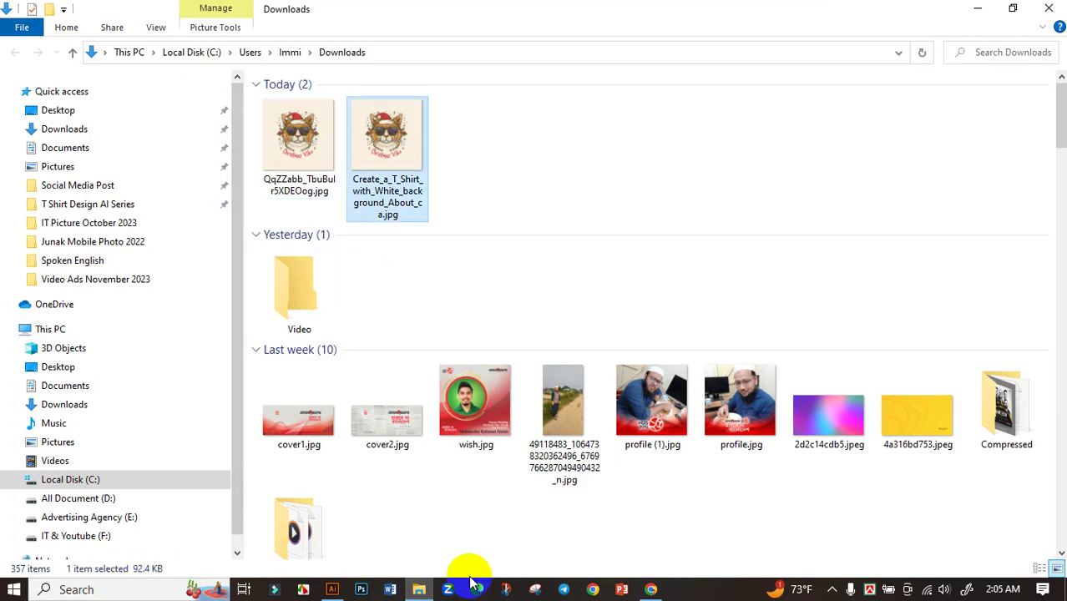
pyautogui.click(651, 589)
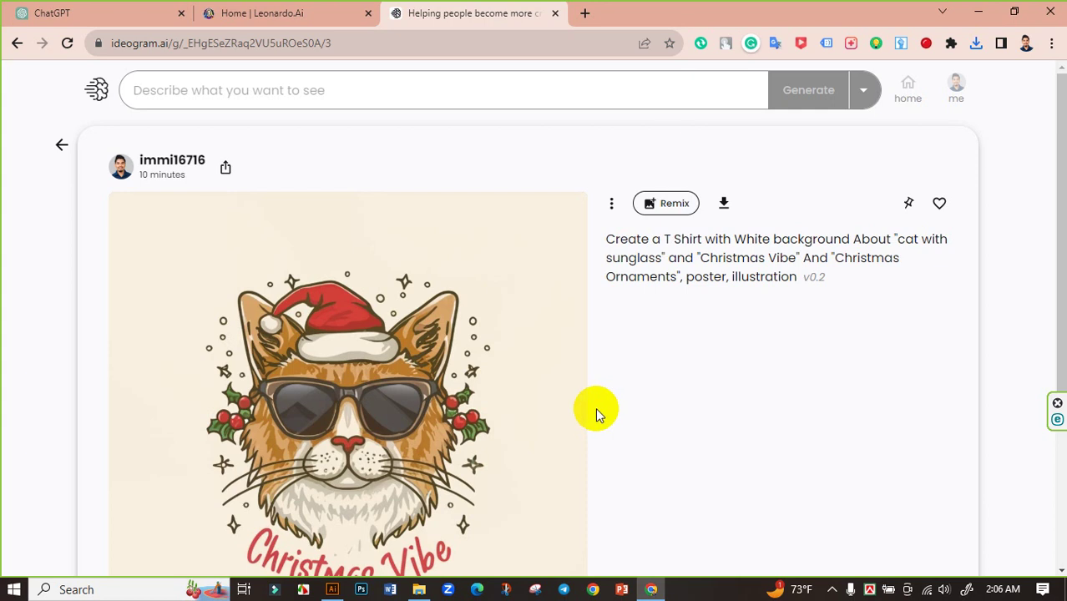
# Step: Search Google for tinywow in a new tab and open the TinyWow homepage
pyautogui.click(580, 23)
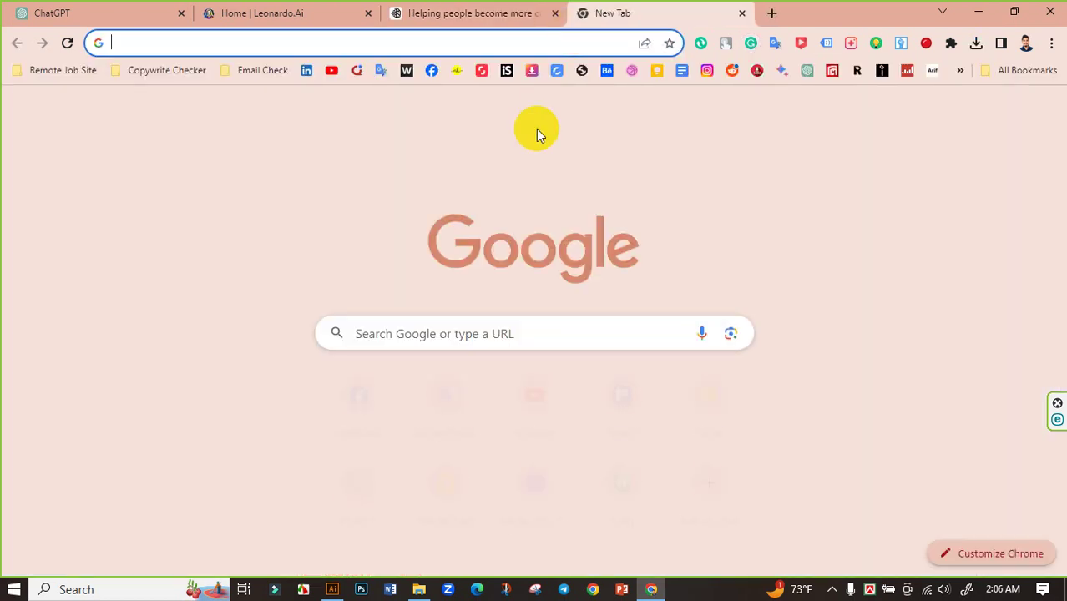
pyautogui.write('tin')
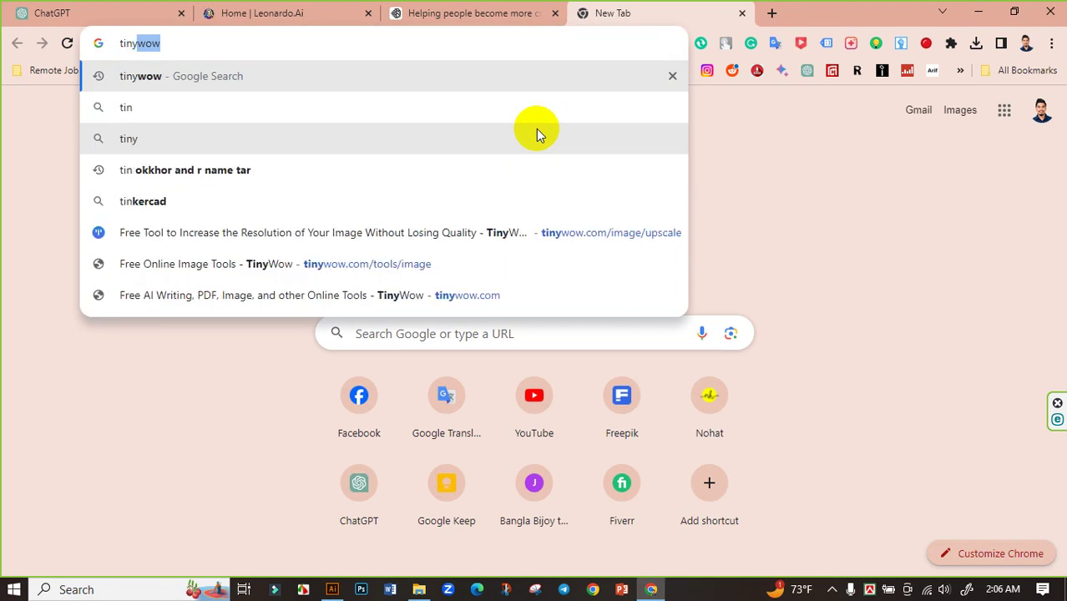
pyautogui.write('y')
pyautogui.press('Return')
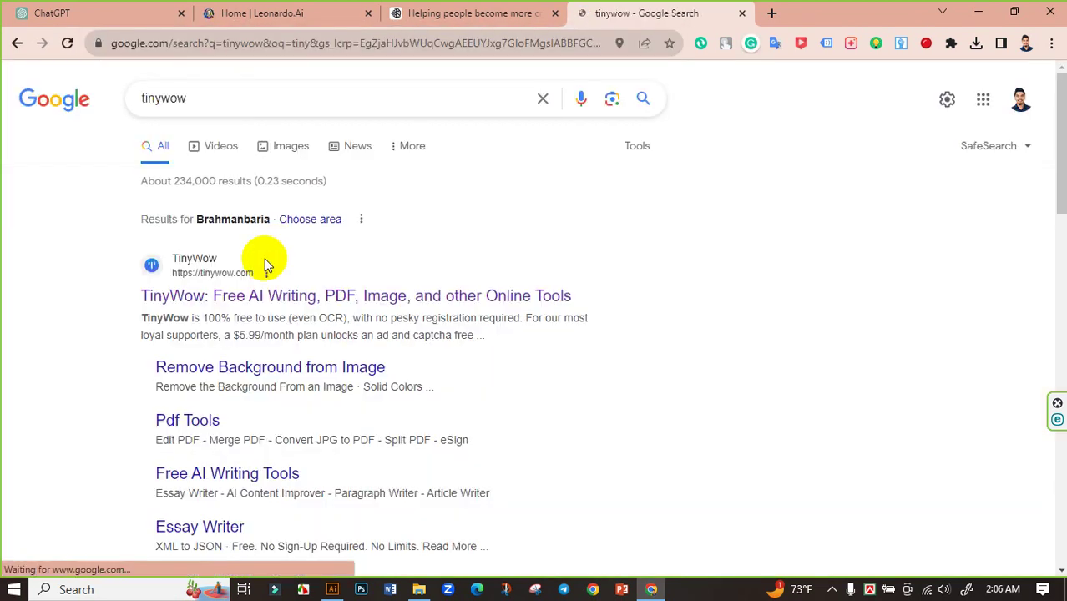
pyautogui.click(267, 299)
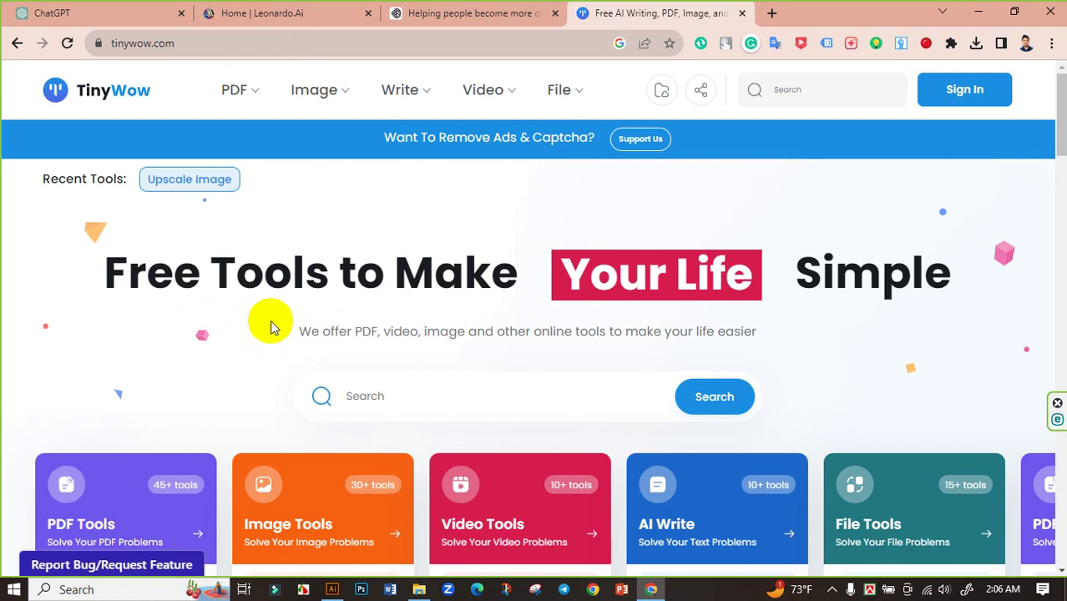
# Step: Open TinyWow's Image Tools collection
pyautogui.scroll(-2, 284, 317)
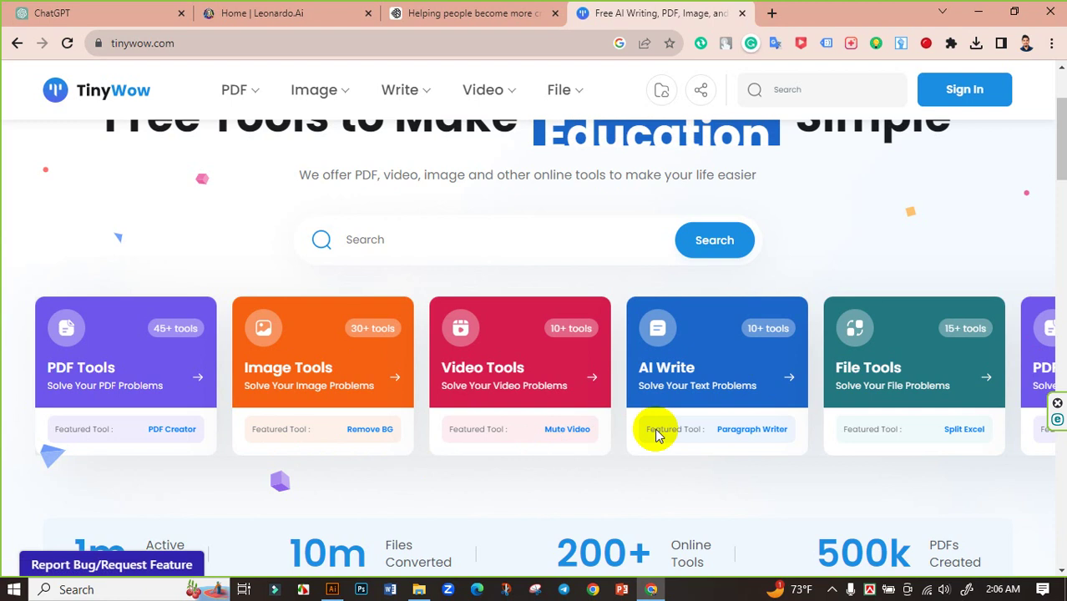
pyautogui.scroll(-4, 668, 427)
pyautogui.scroll(3, 701, 427)
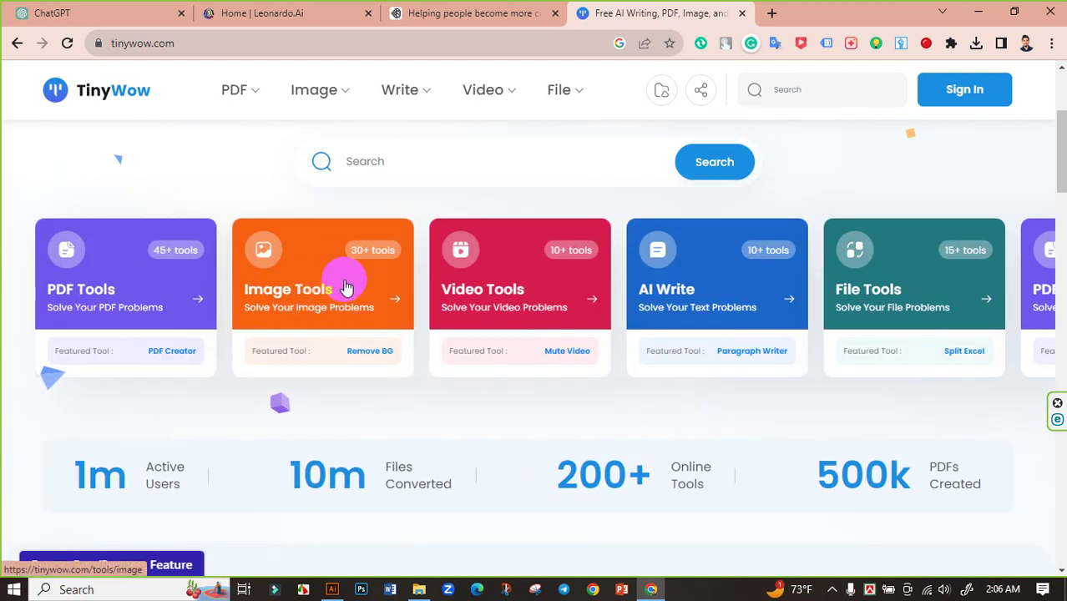
pyautogui.click(311, 290)
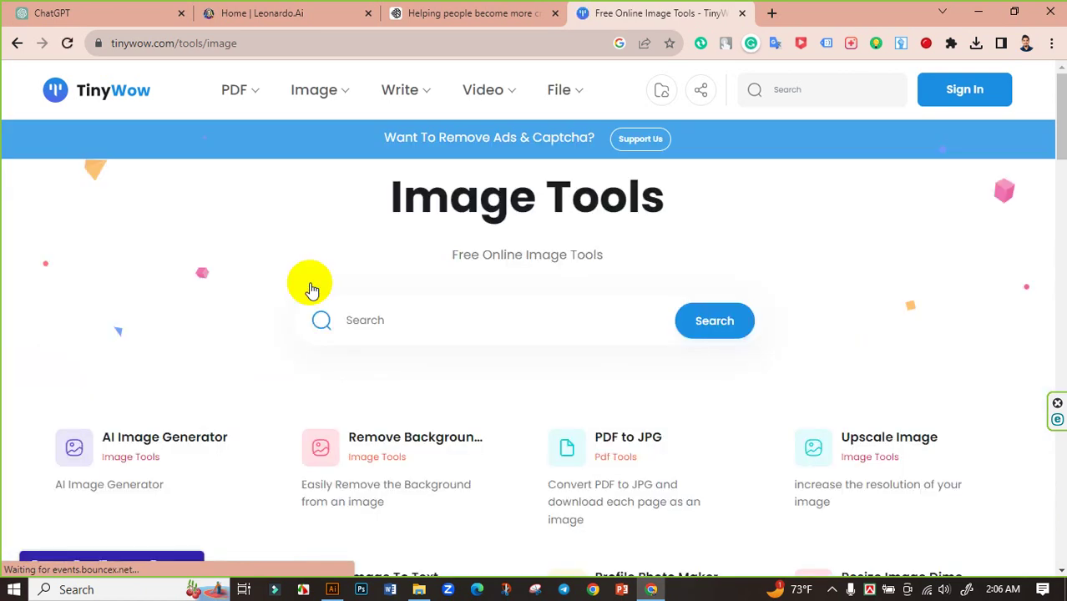
# Step: Browse the image tool list and open the Upscale Image tool
pyautogui.scroll(-1, 524, 284)
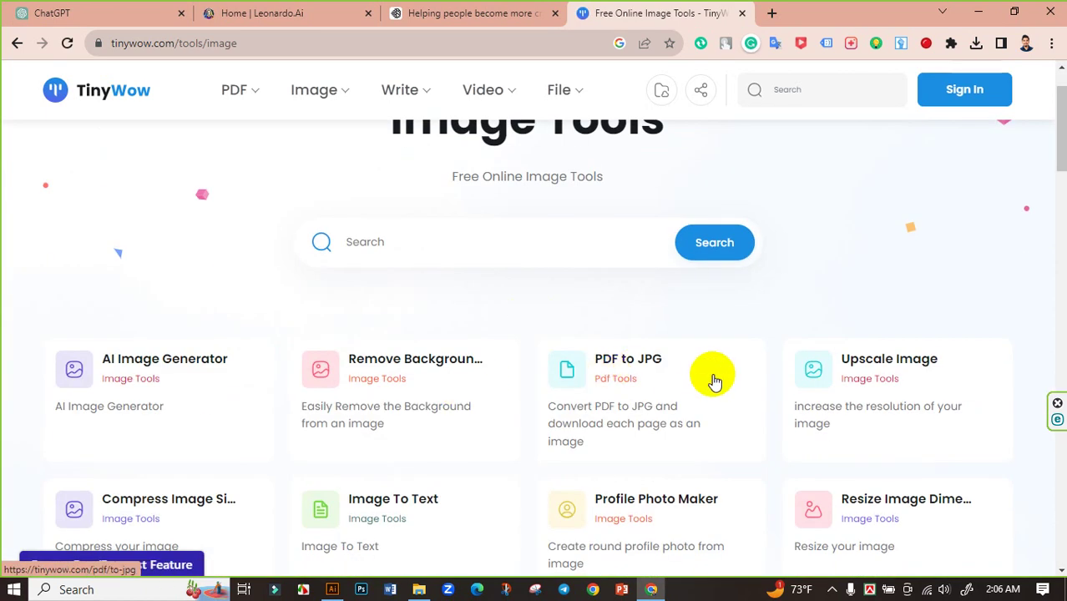
pyautogui.scroll(-2, 701, 375)
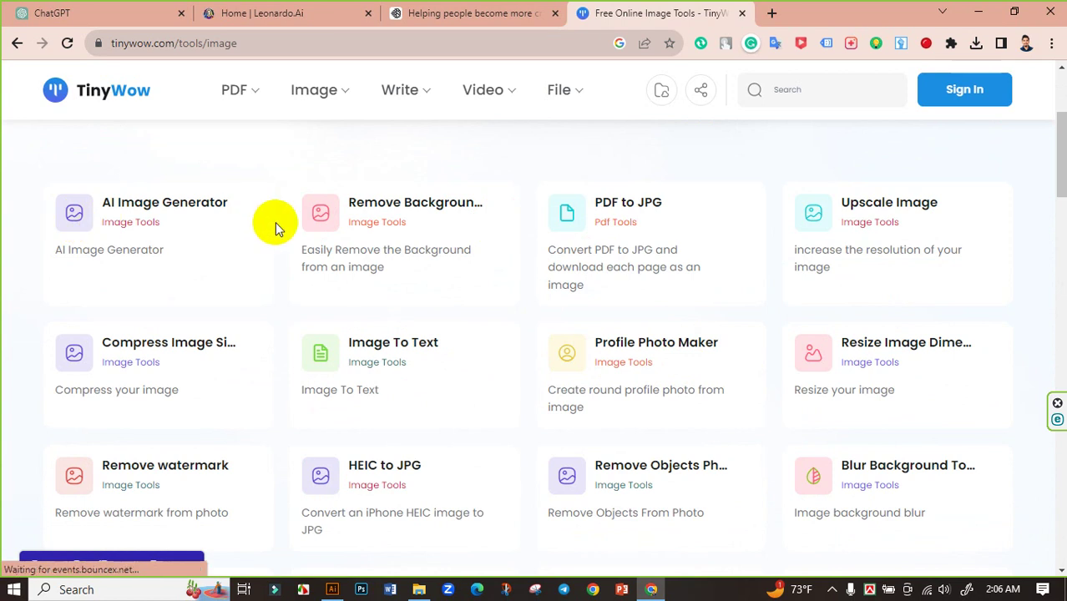
pyautogui.scroll(-2, 277, 251)
pyautogui.scroll(-2, 631, 335)
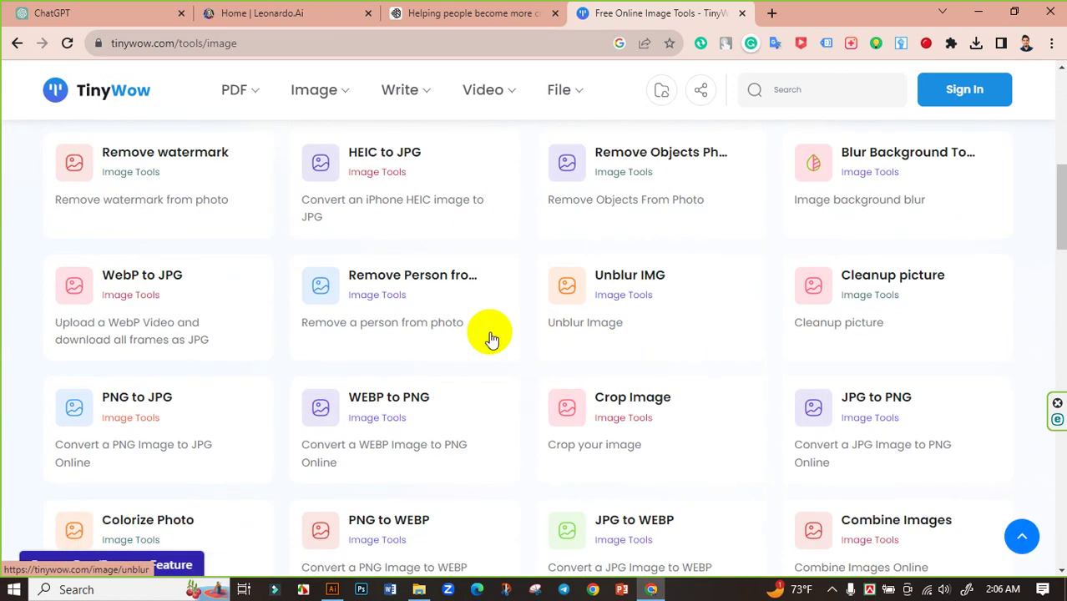
pyautogui.scroll(-2, 584, 342)
pyautogui.scroll(-3, 660, 422)
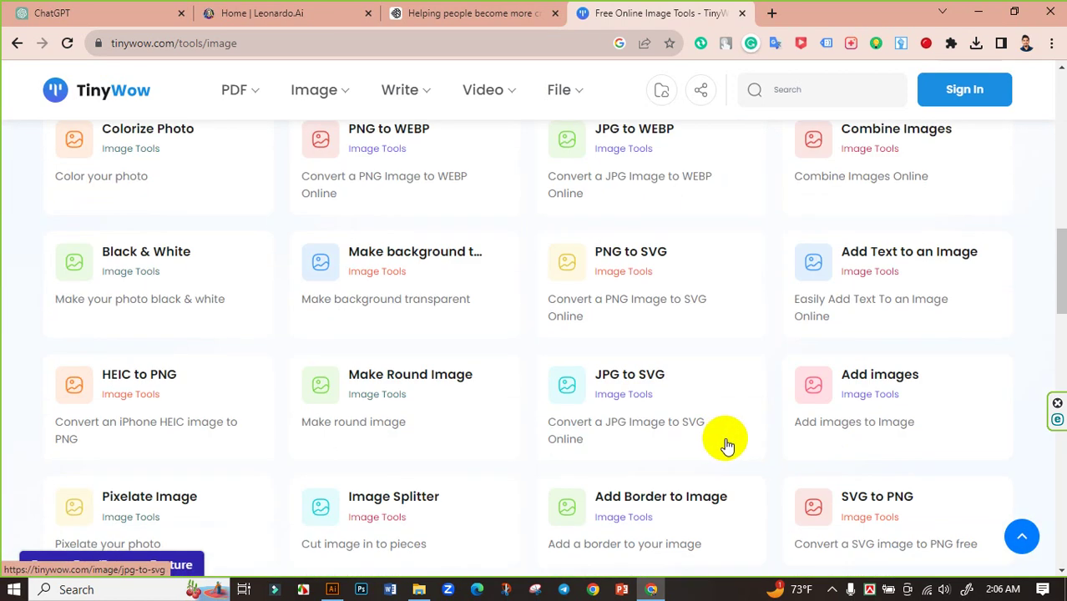
pyautogui.scroll(-2, 726, 445)
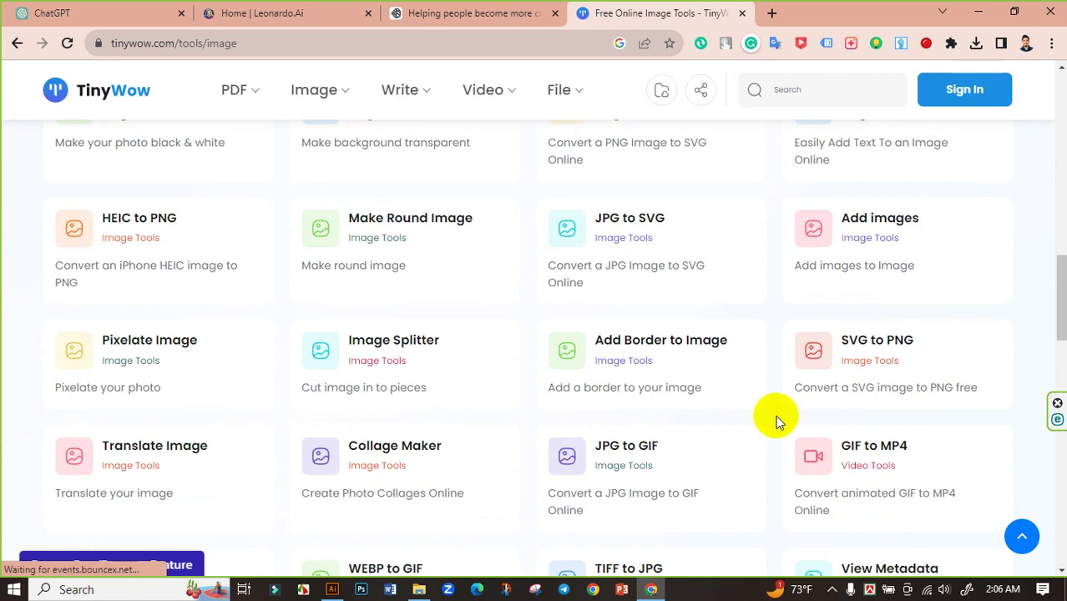
pyautogui.scroll(5, 776, 419)
pyautogui.scroll(5, 778, 419)
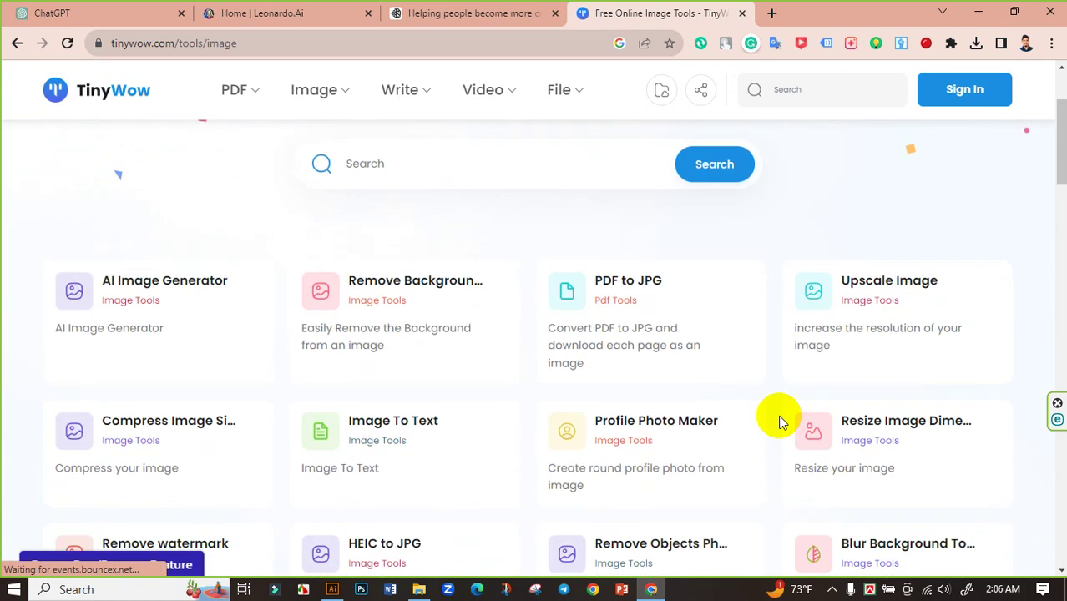
pyautogui.click(873, 287)
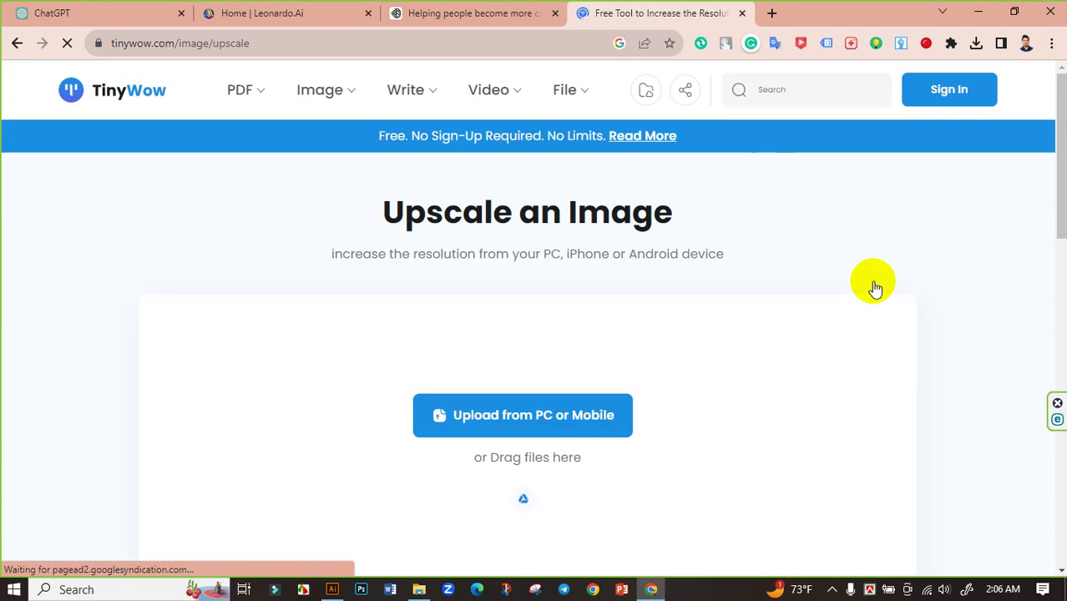
# Step: Upload the Create_a_T_Shirt cat JPG and upscale it 4x
pyautogui.click(451, 419)
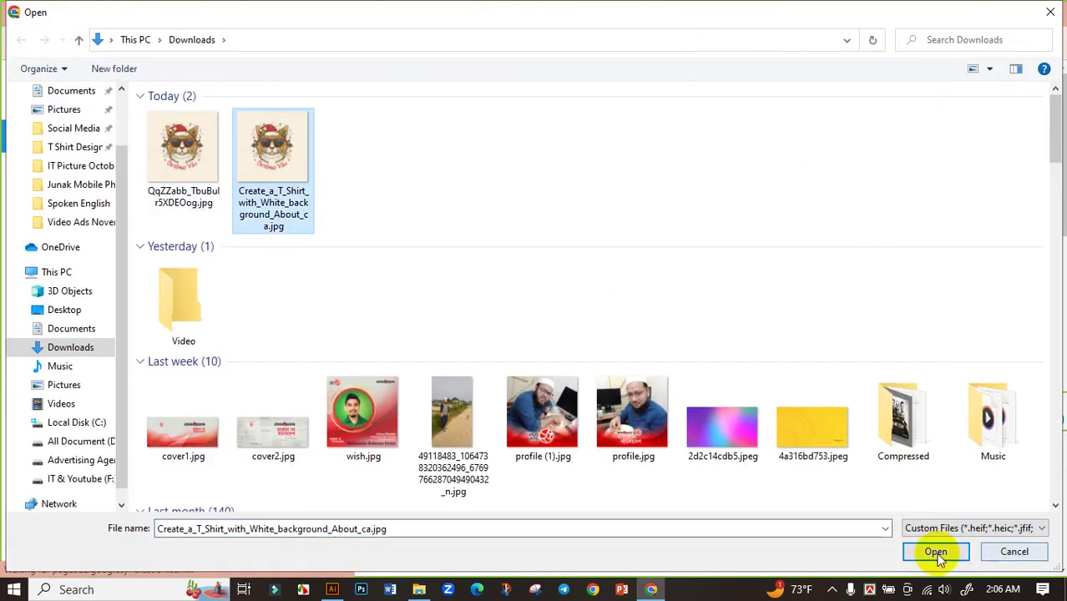
pyautogui.click(935, 551)
pyautogui.scroll(-3, 639, 353)
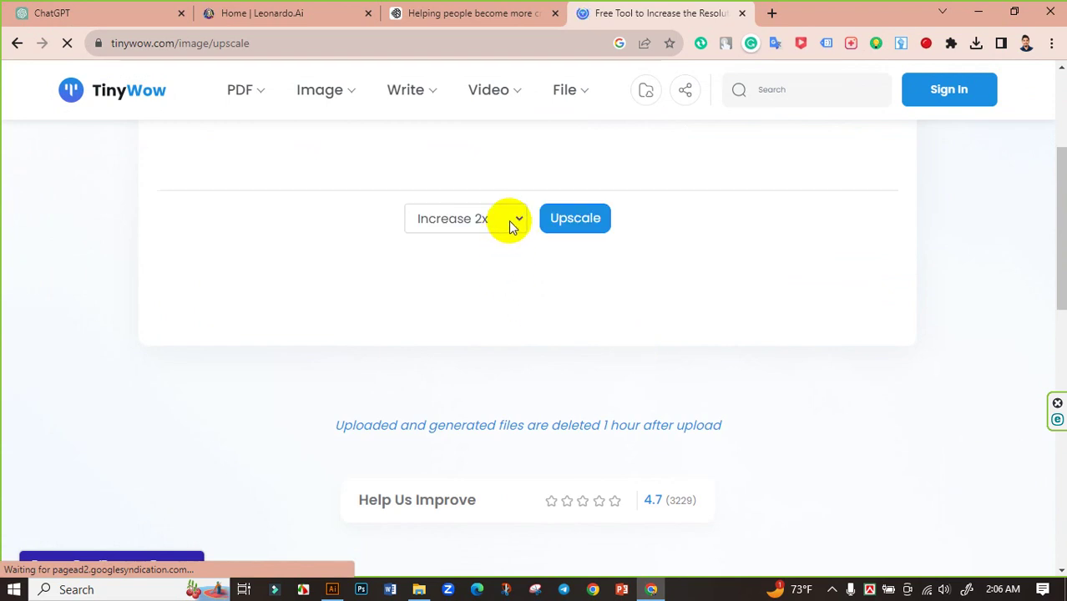
pyautogui.click(509, 221)
pyautogui.click(467, 266)
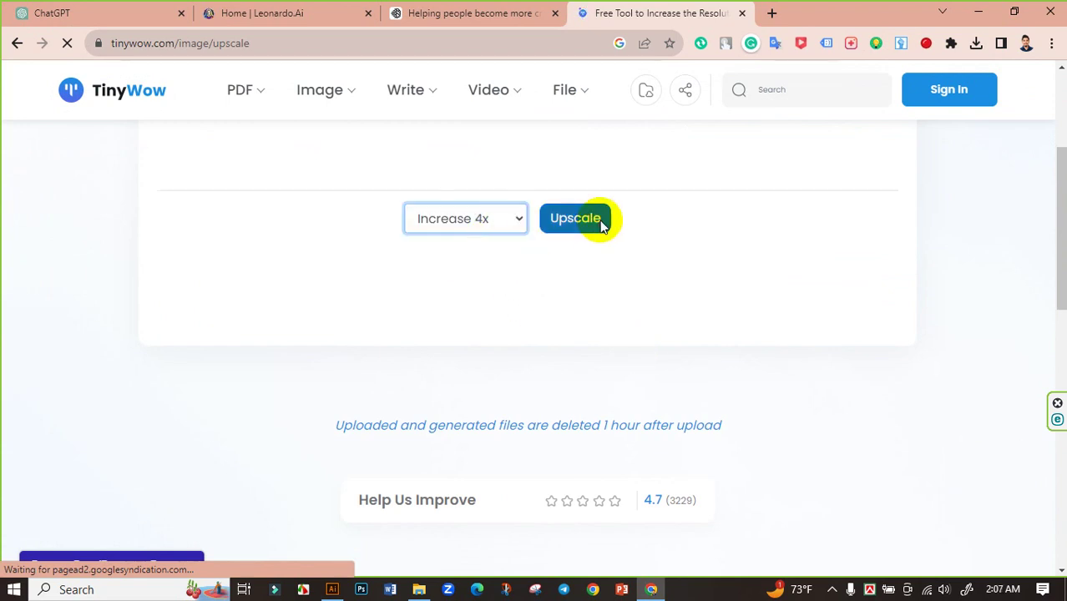
pyautogui.click(579, 434)
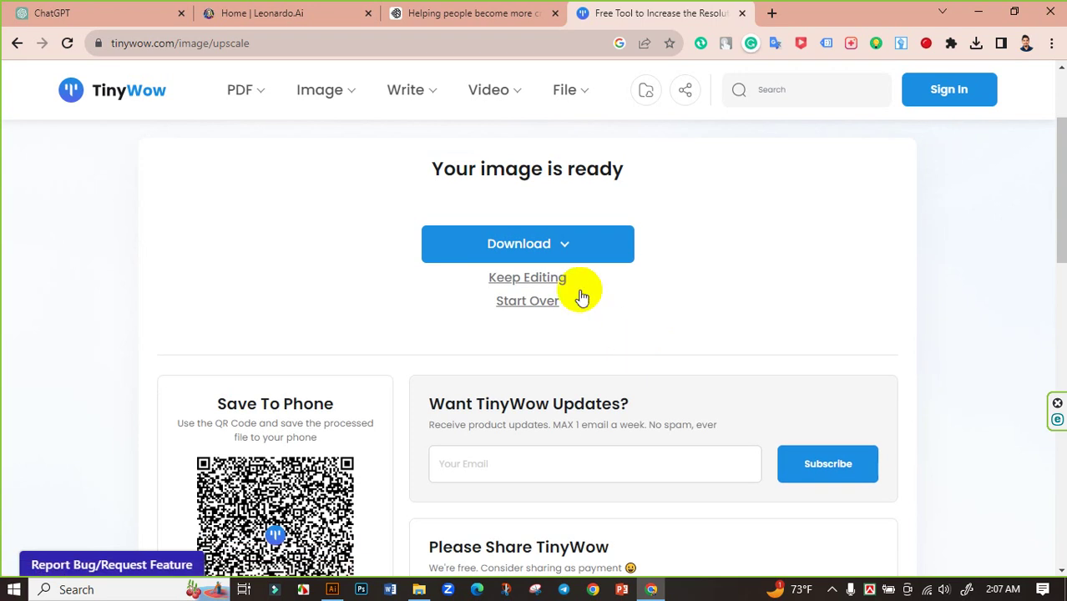
# Step: Save the upscaled image to the device and check the download progress
pyautogui.click(552, 253)
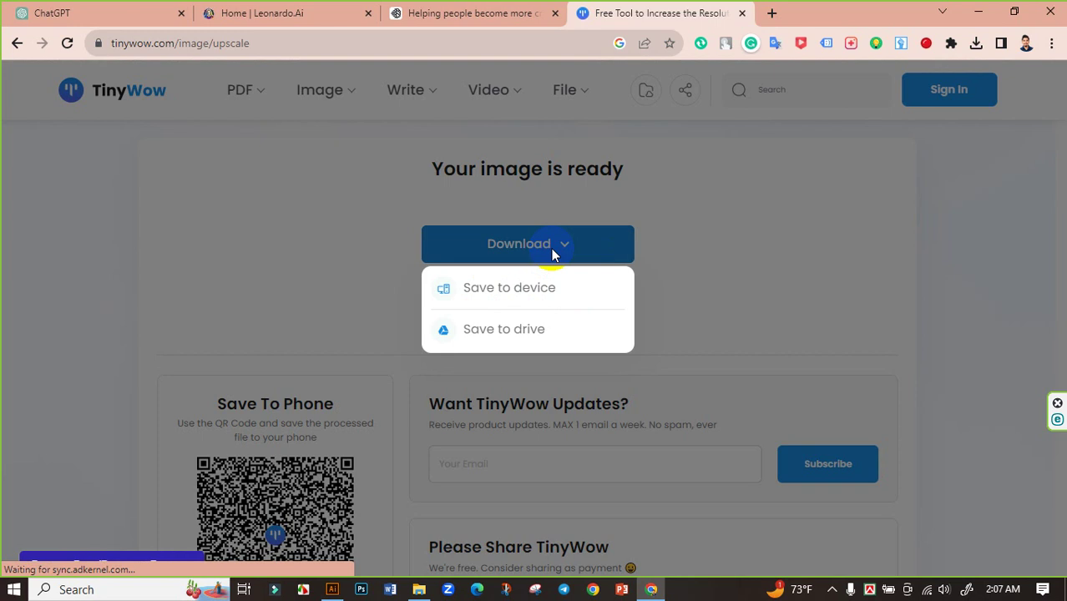
pyautogui.click(497, 292)
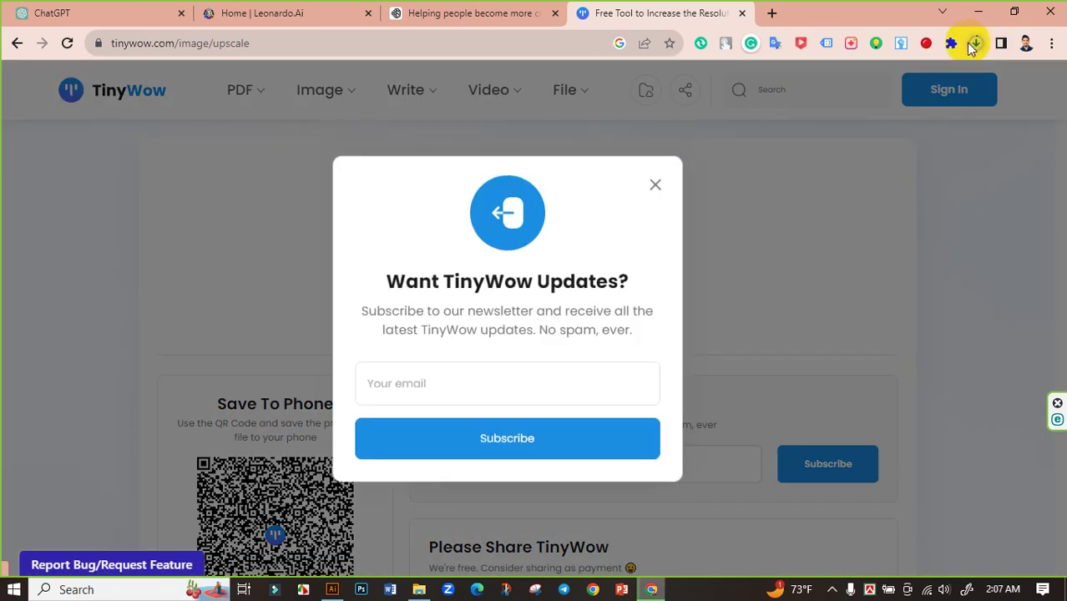
pyautogui.click(655, 153)
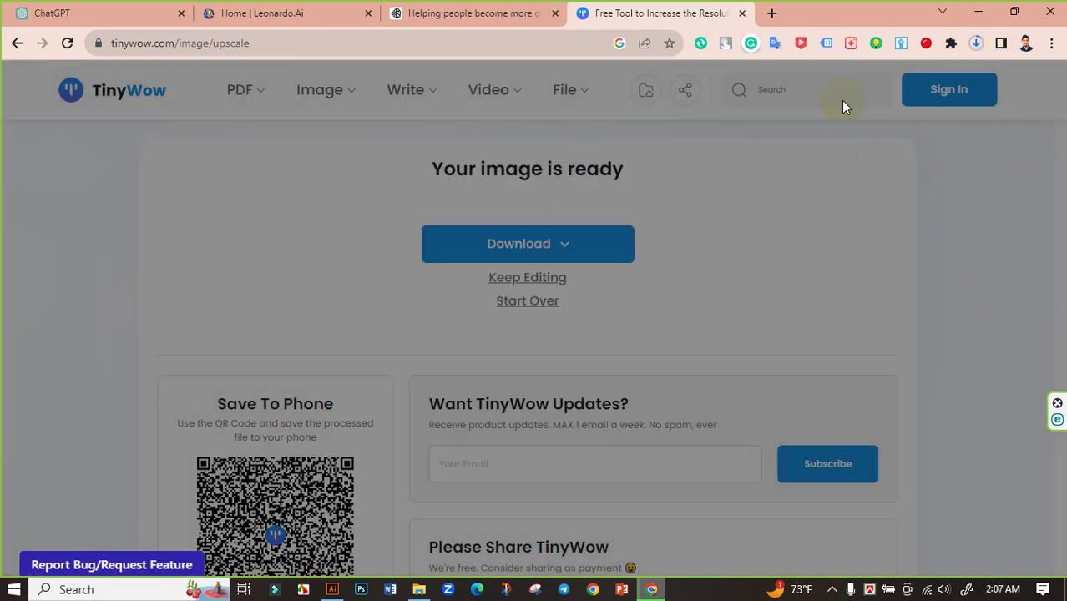
pyautogui.click(976, 43)
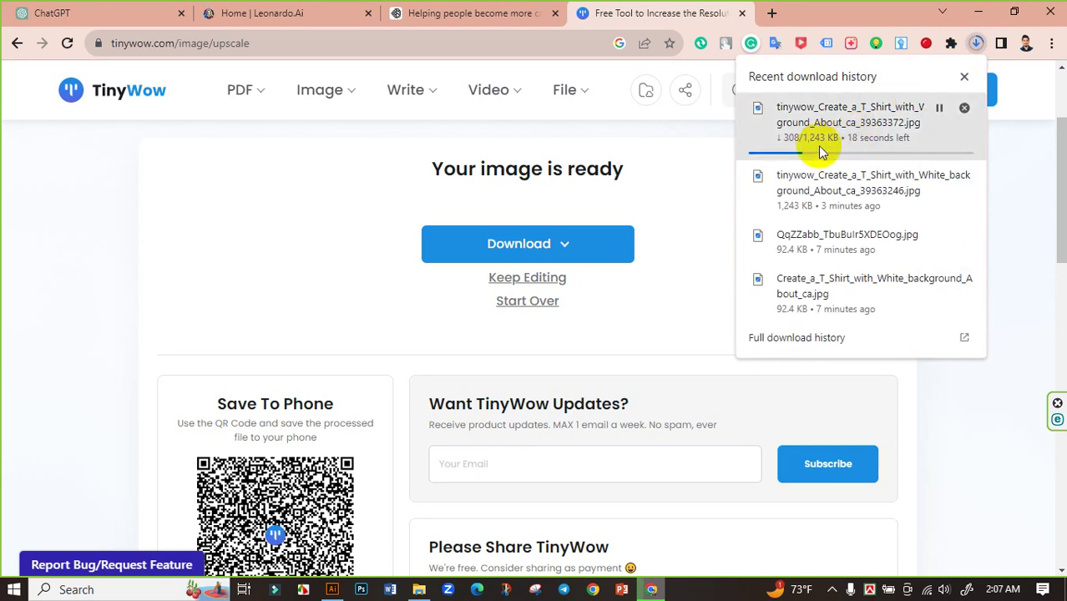
# Step: Open the upscaled download from its folder and preview it in Photos
pyautogui.click(938, 108)
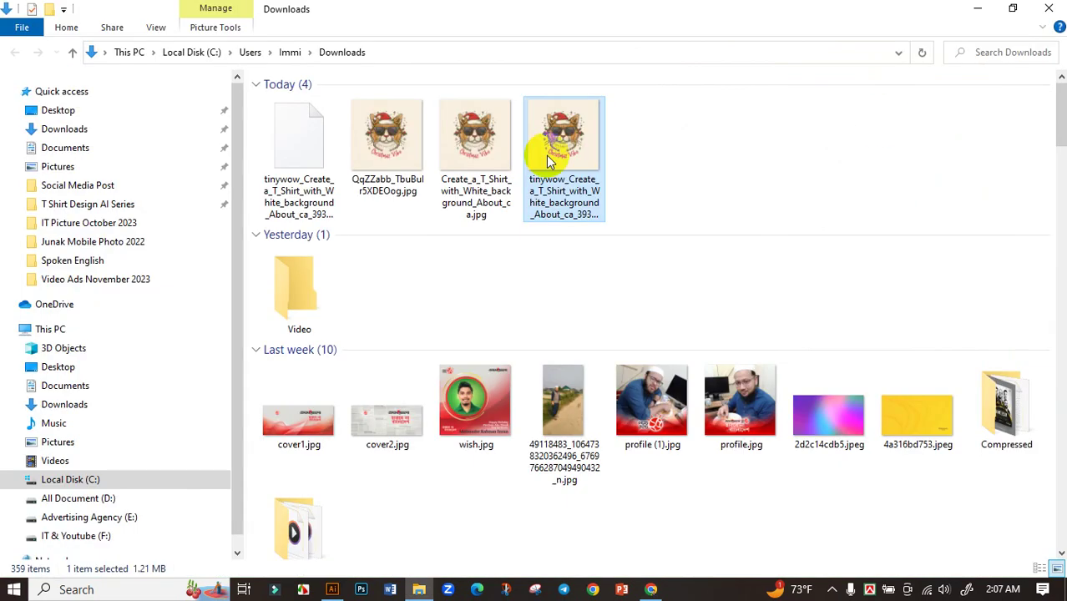
pyautogui.doubleClick(546, 156)
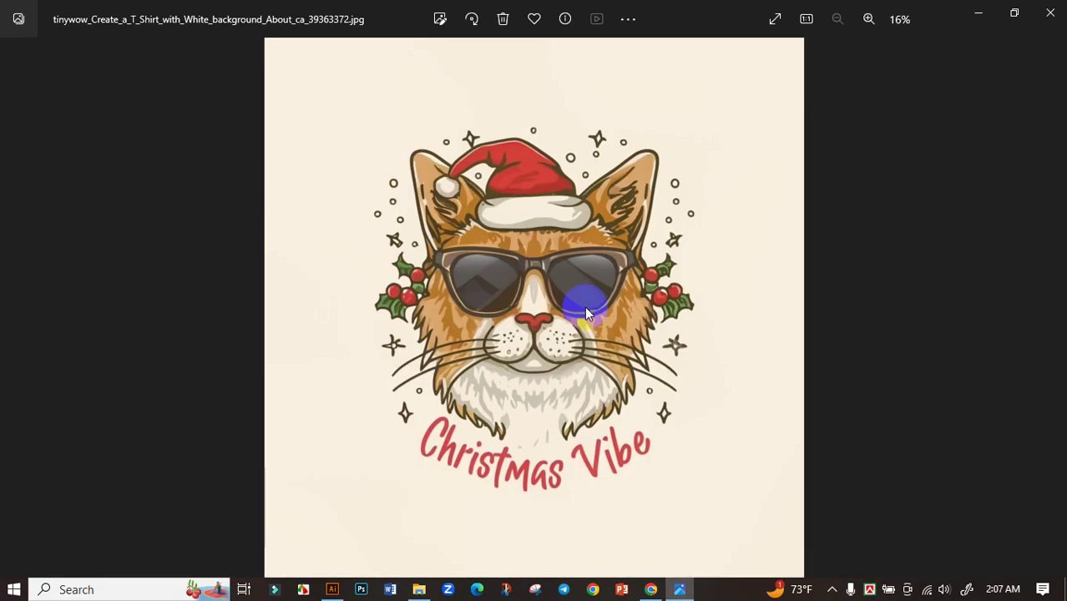
pyautogui.scroll(2, 584, 309)
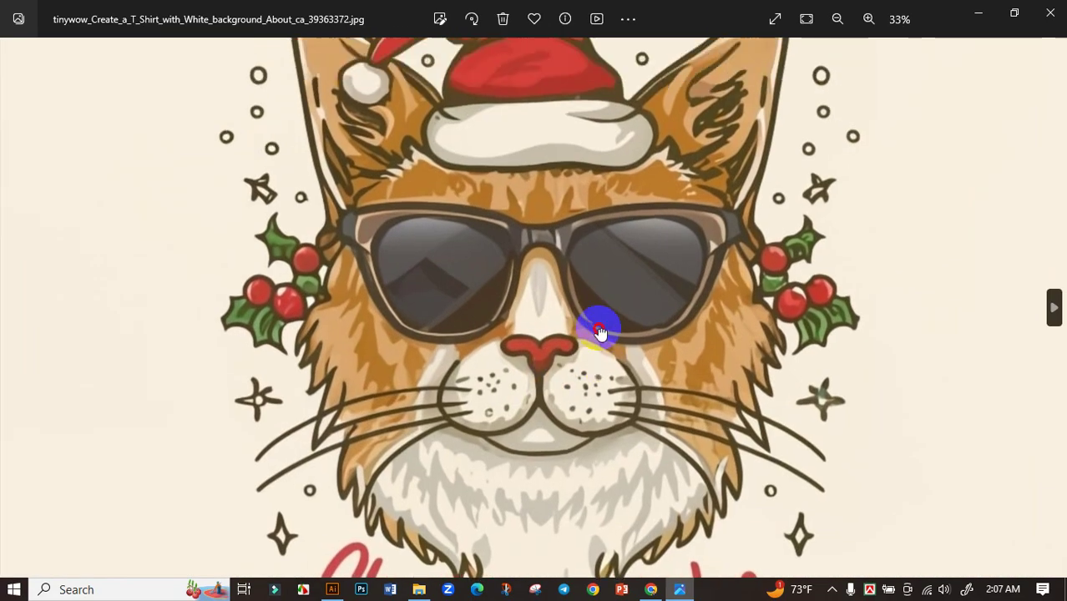
pyautogui.scroll(-2, 1051, 307)
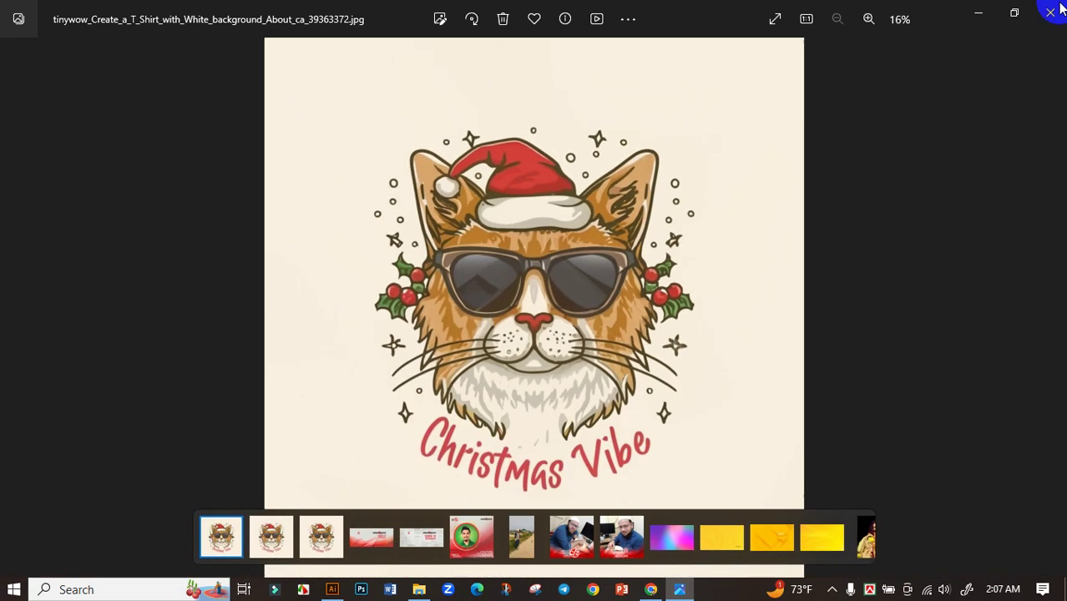
pyautogui.click(1057, 8)
# Step: Compare the original cat image with the upscaled copy, panning to the Christmas Vibe text
pyautogui.doubleClick(487, 149)
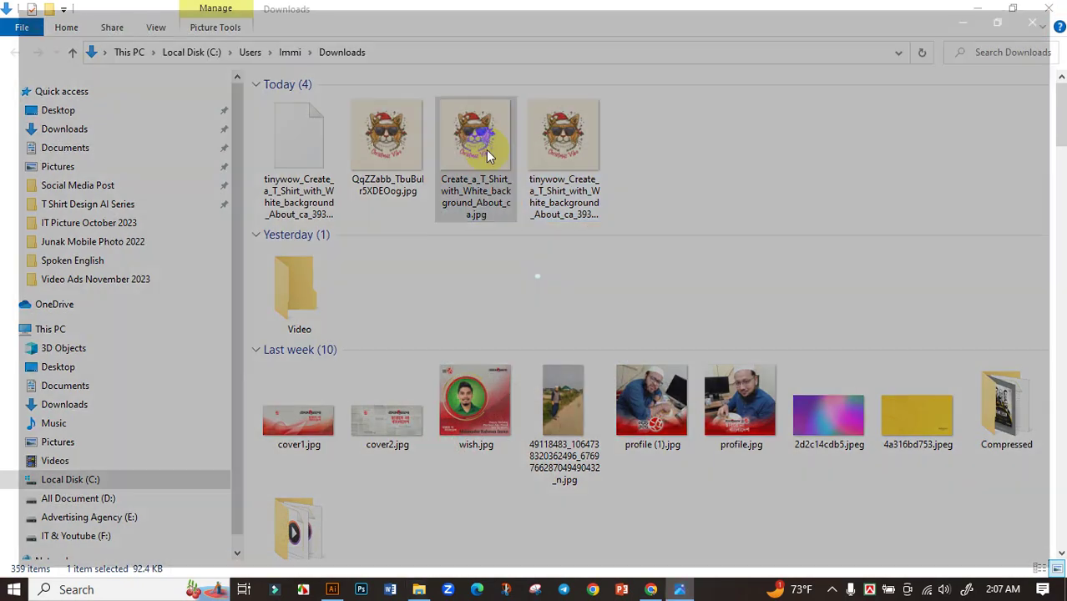
pyautogui.scroll(2, 592, 278)
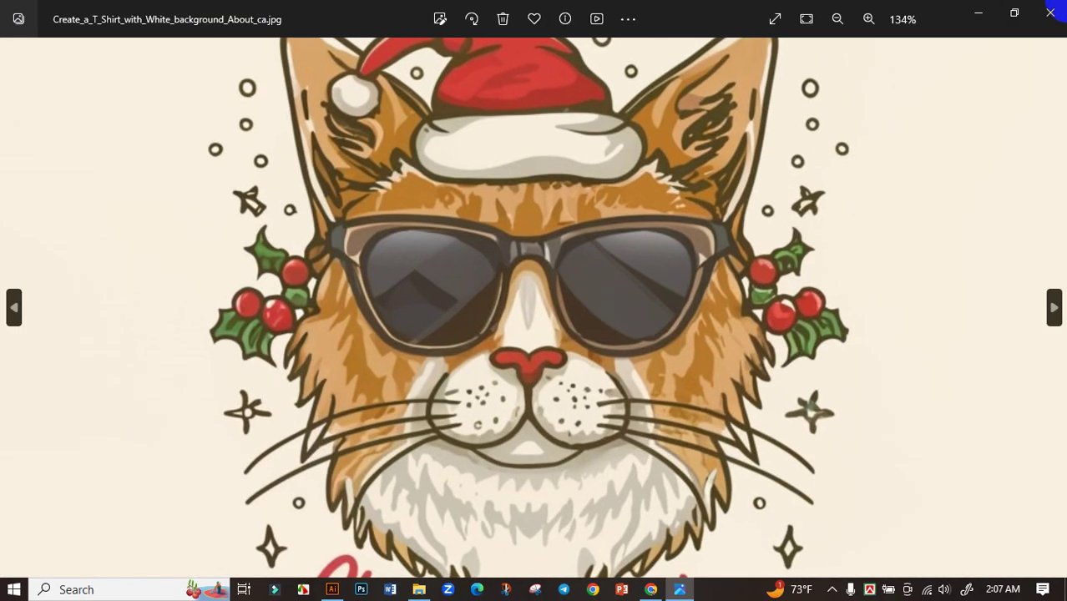
pyautogui.click(1050, 11)
pyautogui.doubleClick(552, 209)
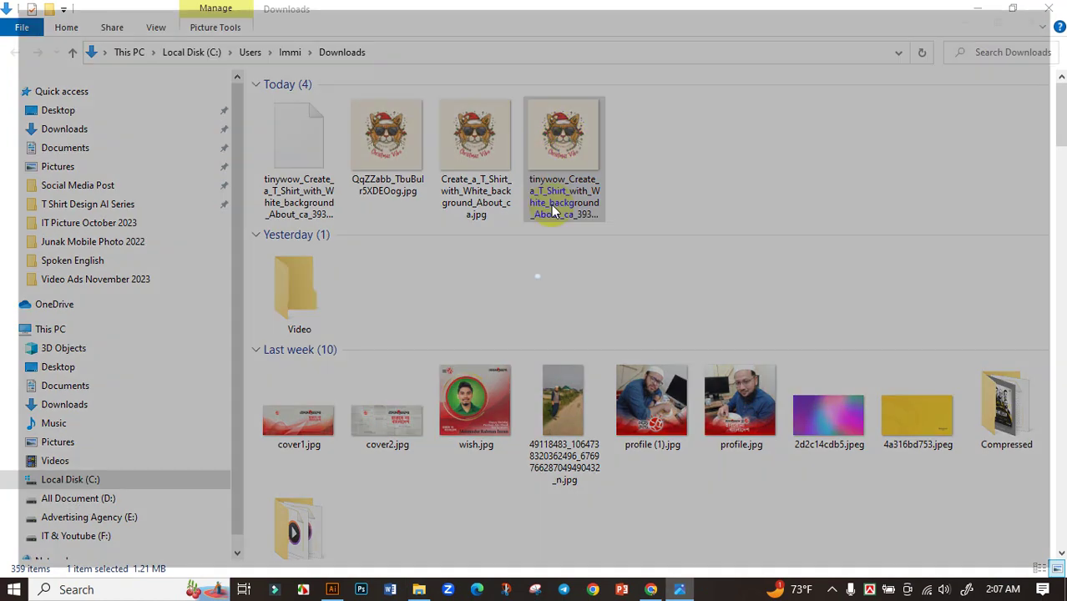
pyautogui.scroll(2, 572, 350)
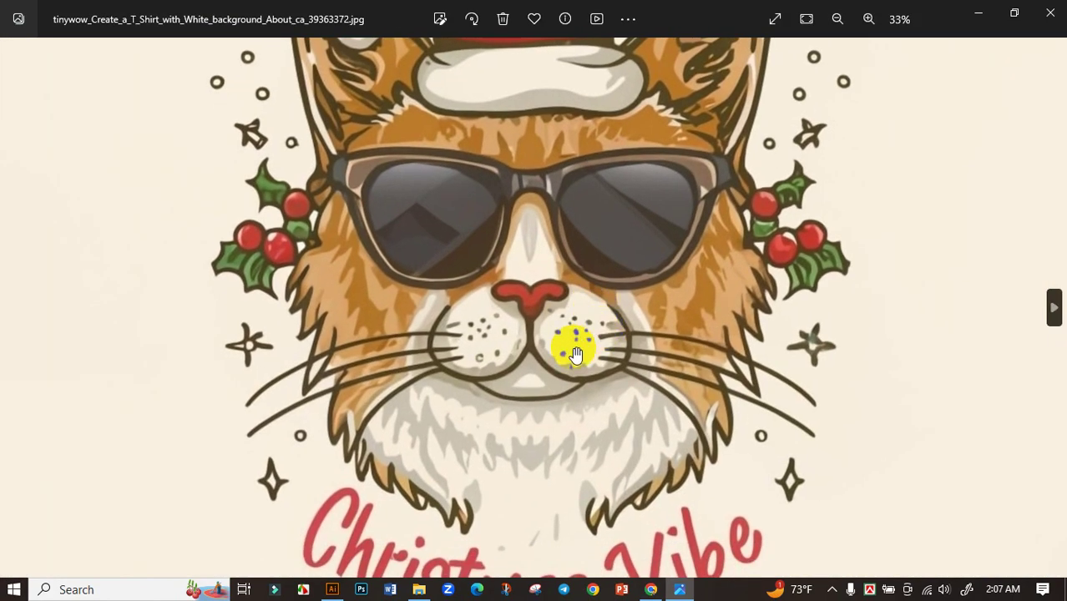
pyautogui.moveTo(576, 355); pyautogui.dragTo(563, 306)
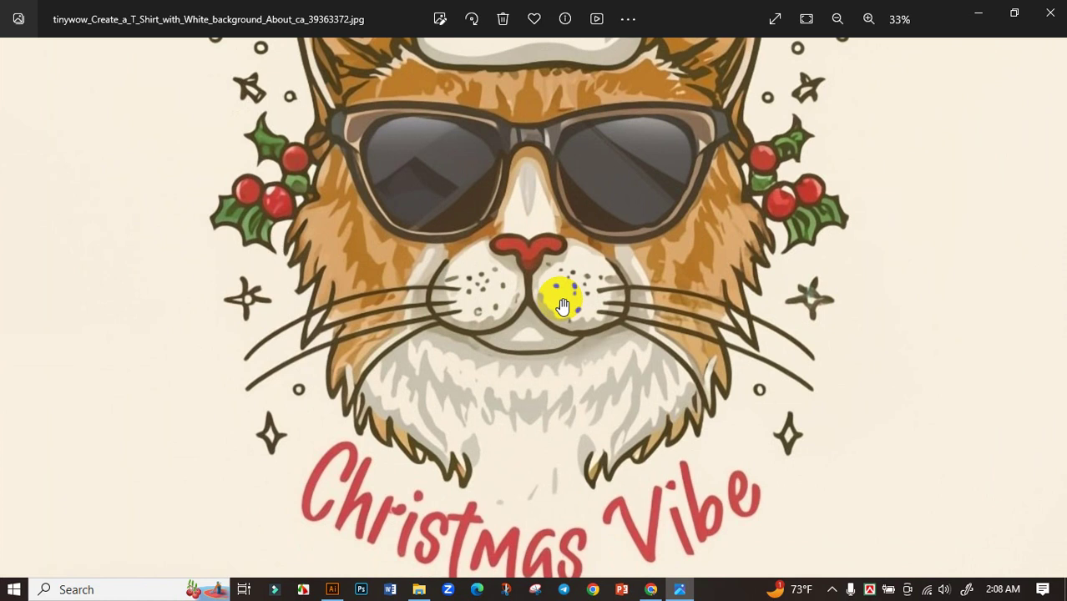
pyautogui.scroll(-2, 488, 274)
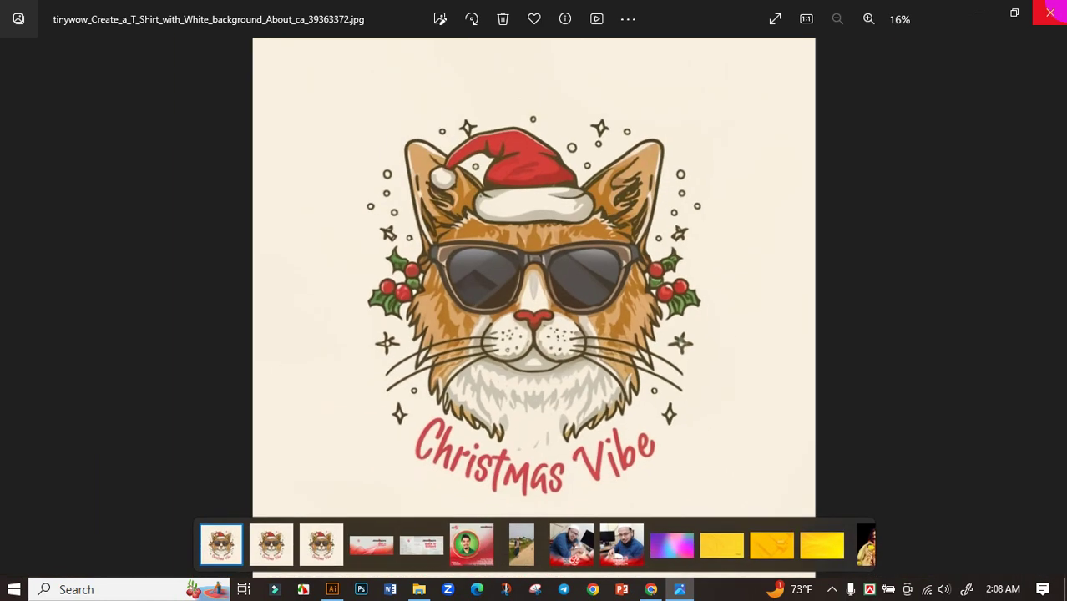
pyautogui.click(1049, 12)
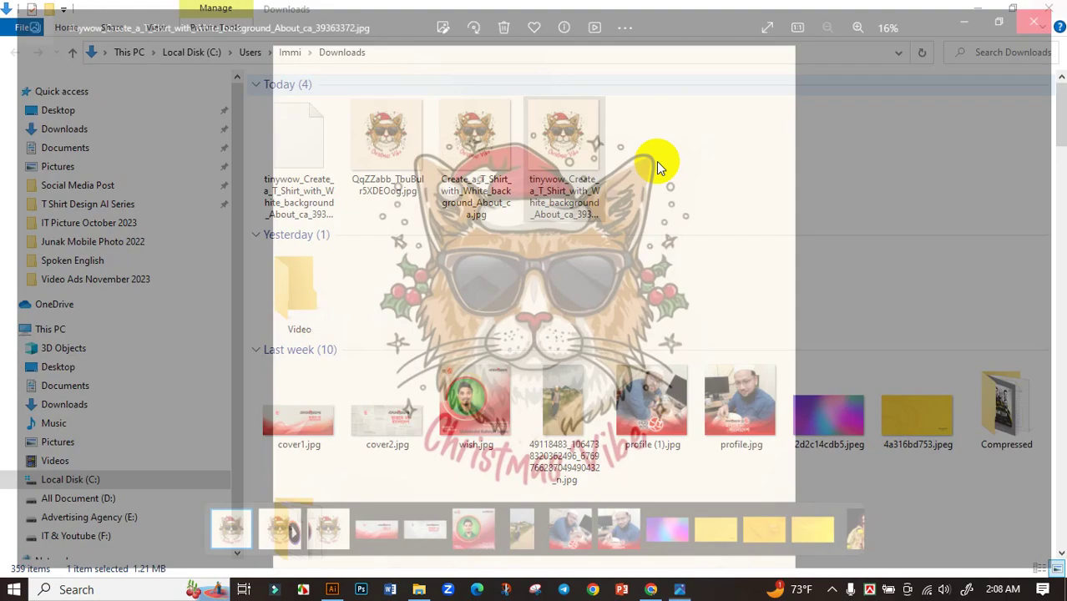
# Step: Delete the QqZZabb and original Create_a_T_Shirt JPGs, keep the upscaled copy, open a new tab
pyautogui.click(476, 146)
pyautogui.keyDown('ctrl'); pyautogui.click(379, 146); pyautogui.keyUp('ctrl')
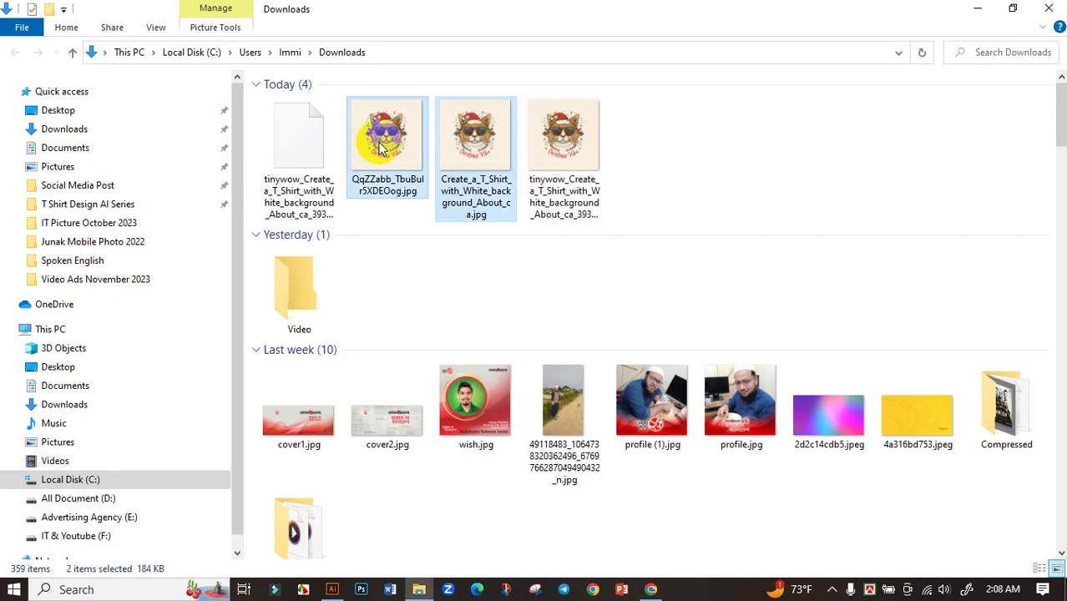
pyautogui.press('Delete')
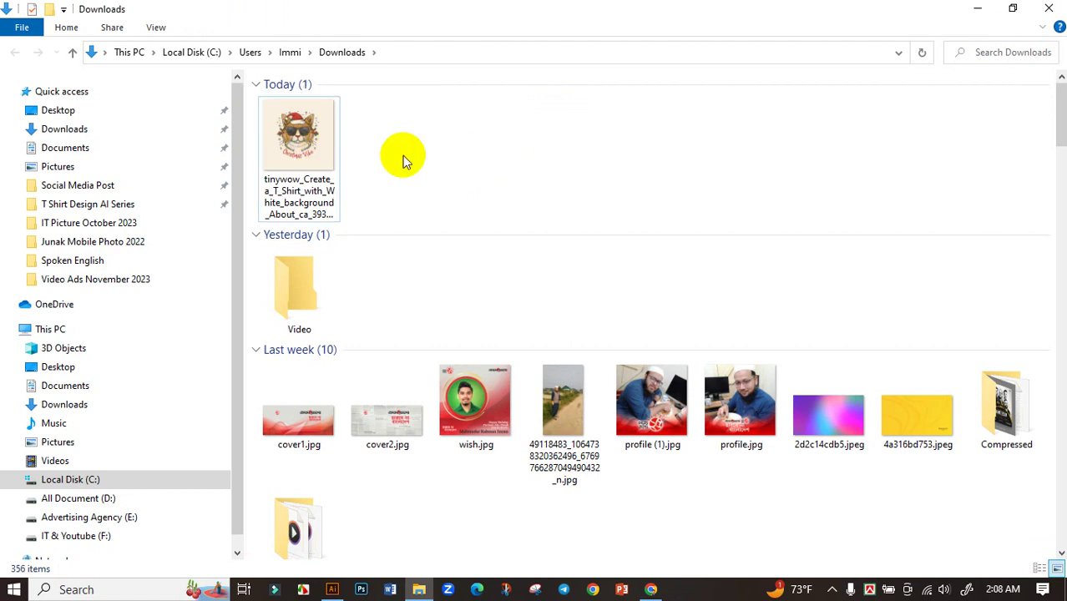
pyautogui.click(293, 140)
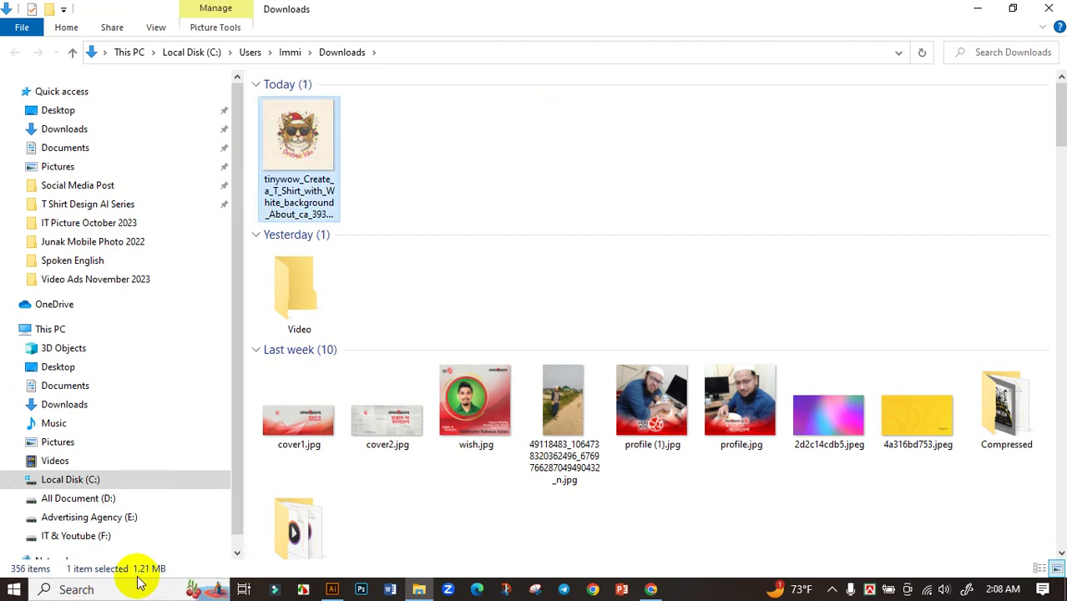
pyautogui.click(651, 589)
pyautogui.click(769, 13)
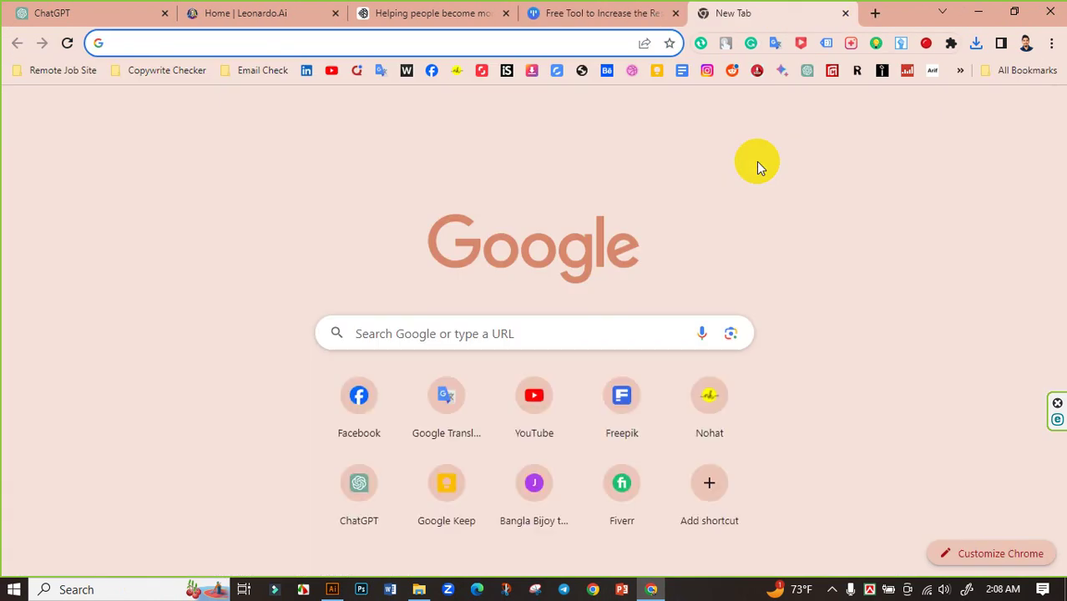
# Step: Go to vectorizer.ai and upload the upscaled tinywow cat JPG for vectorizing
pyautogui.write('vec')
pyautogui.press('Return')
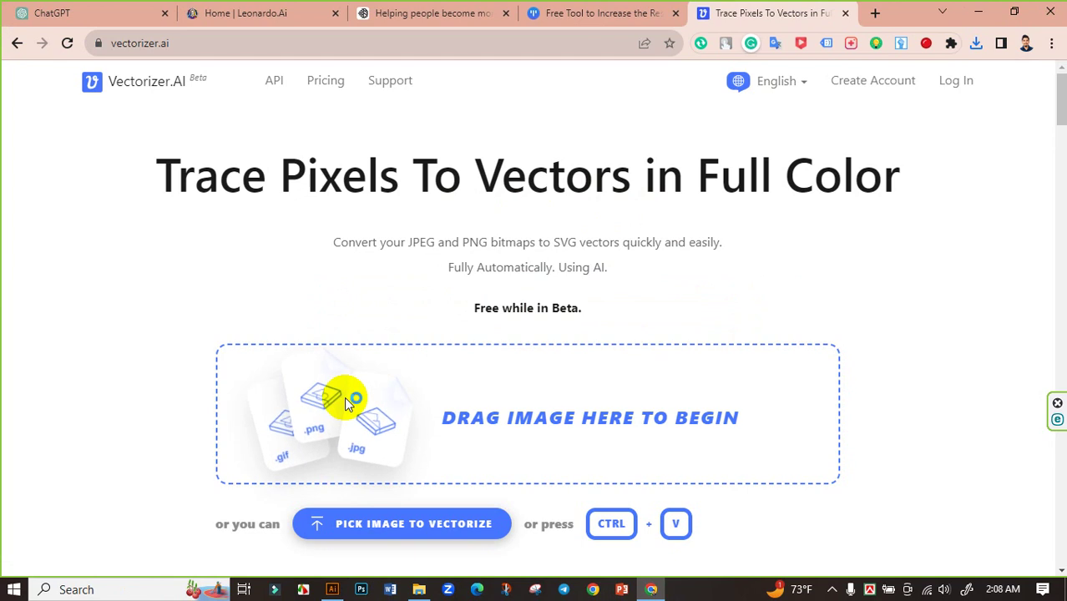
pyautogui.click(387, 367)
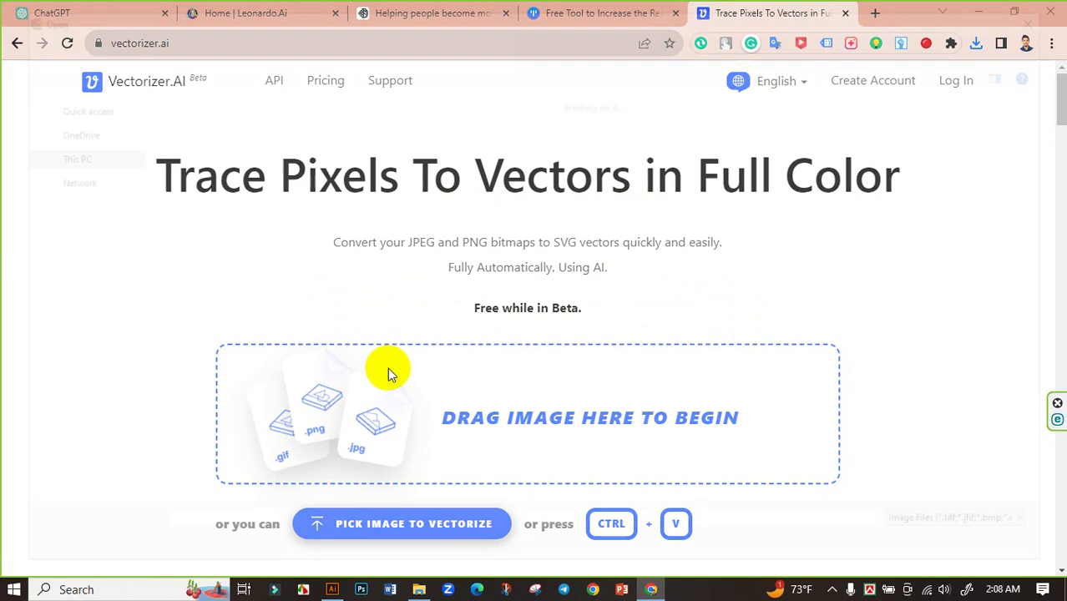
pyautogui.click(200, 163)
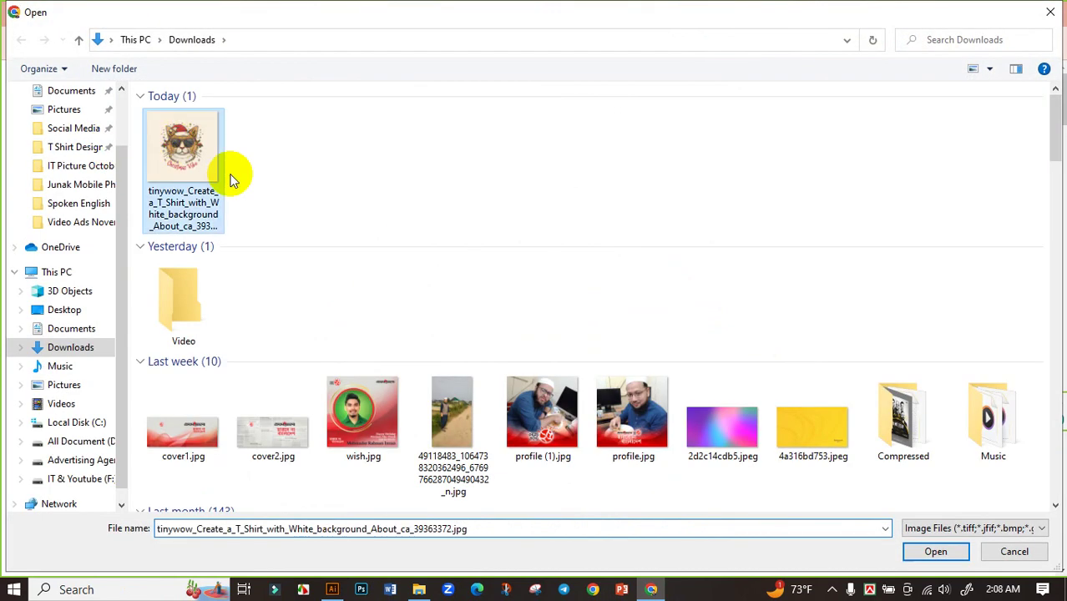
pyautogui.click(936, 551)
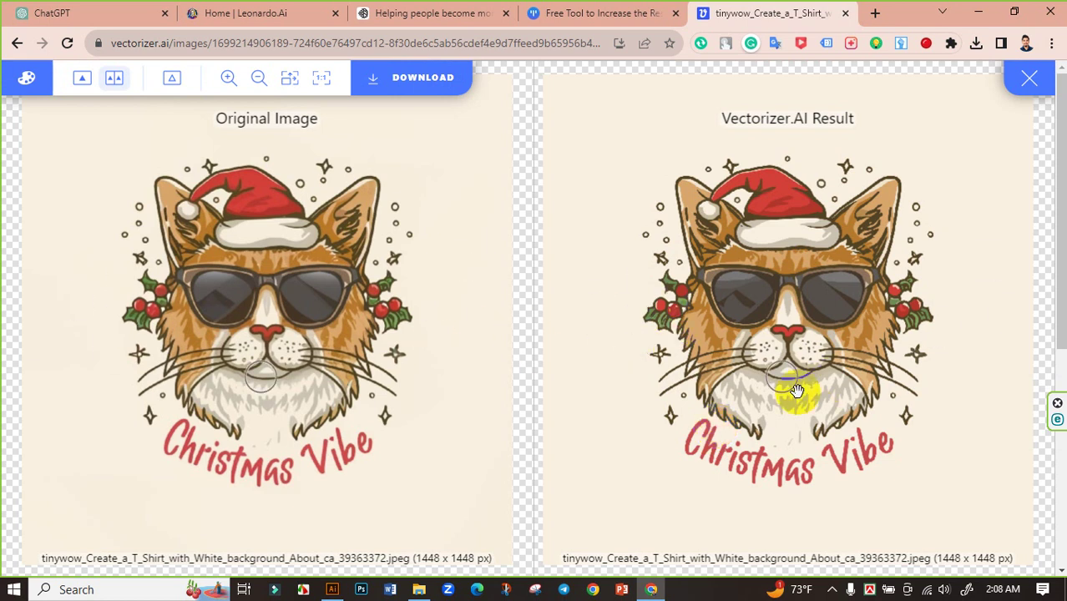
# Step: Download the vector result as an EPS file and show it in Downloads
pyautogui.click(415, 90)
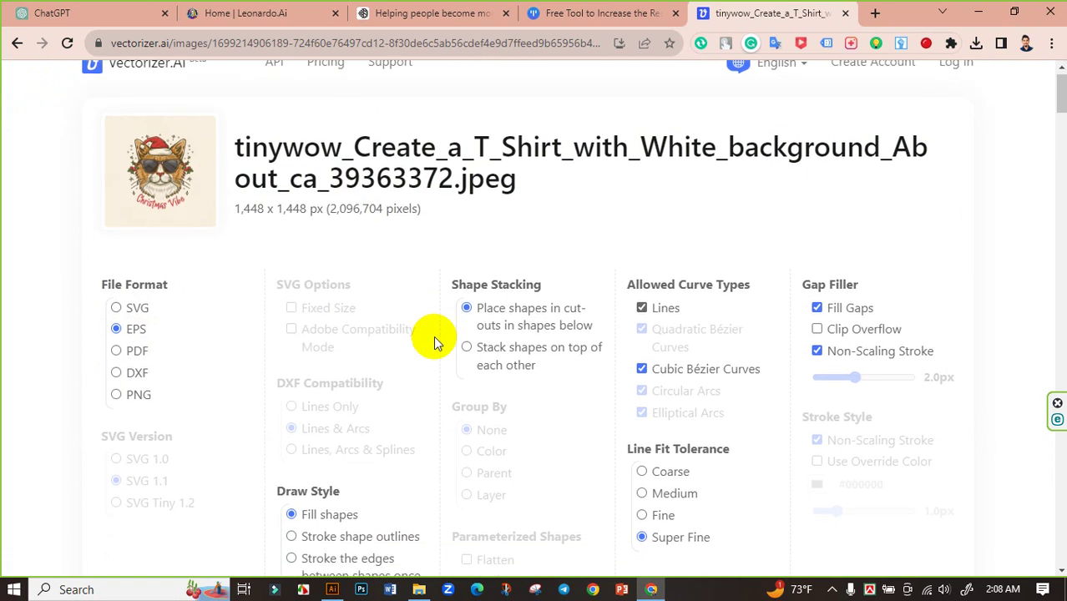
pyautogui.scroll(-3, 433, 336)
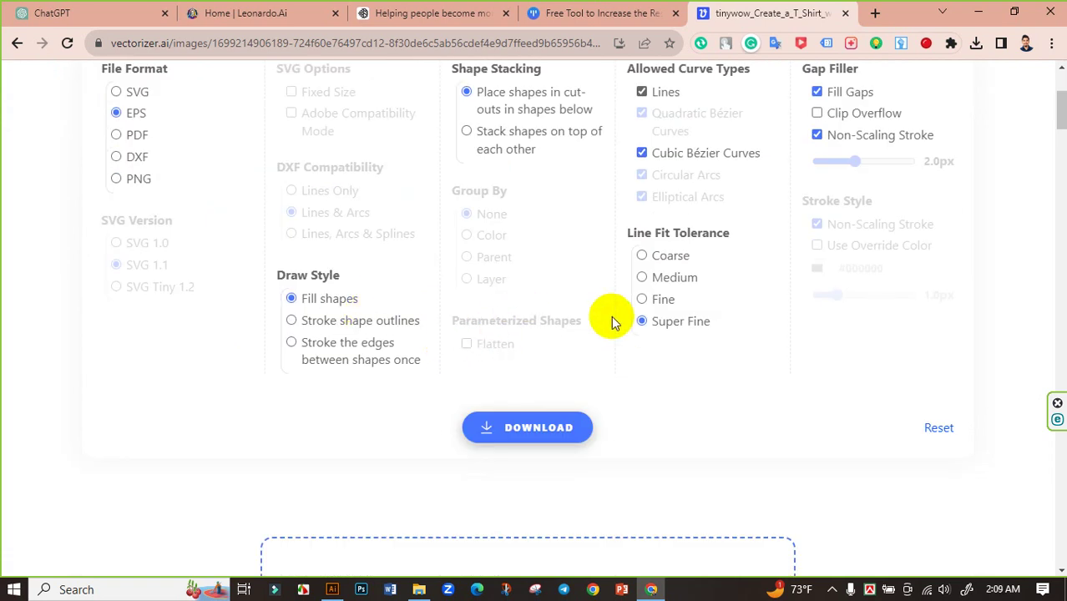
pyautogui.click(499, 434)
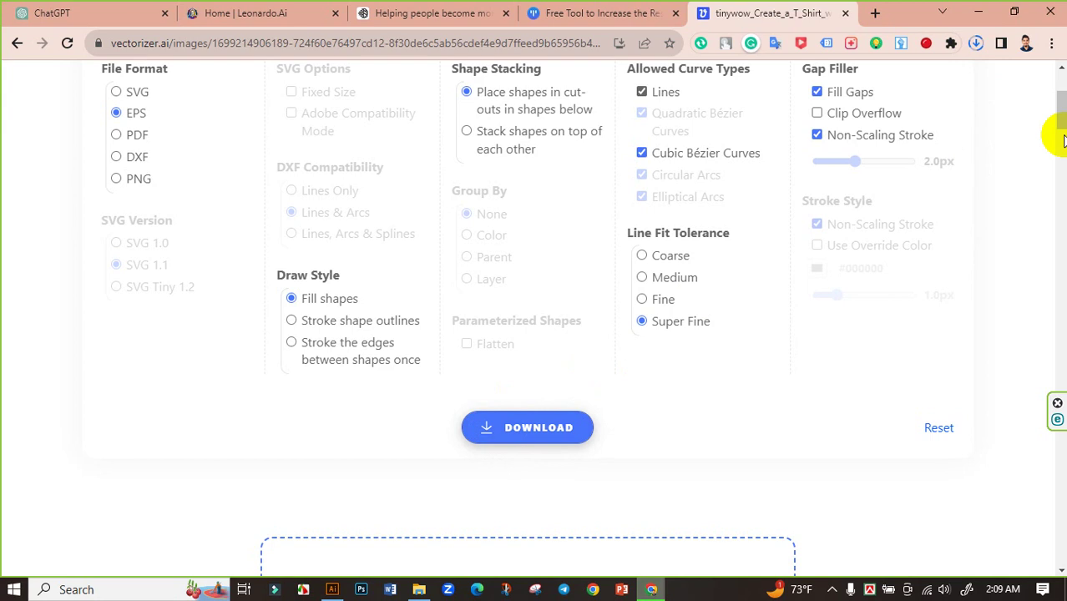
pyautogui.click(975, 46)
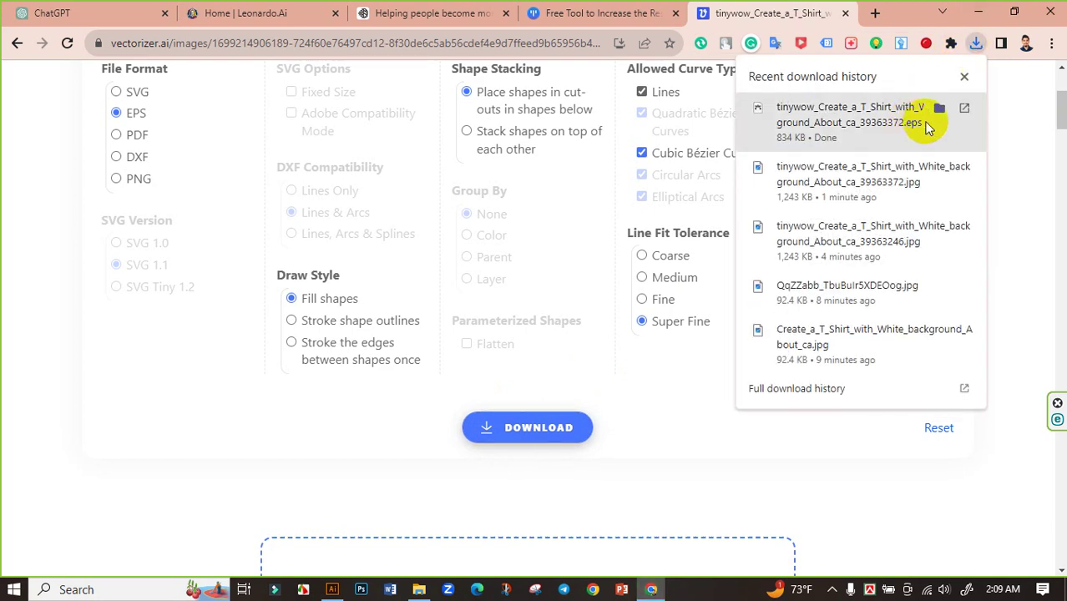
pyautogui.click(940, 106)
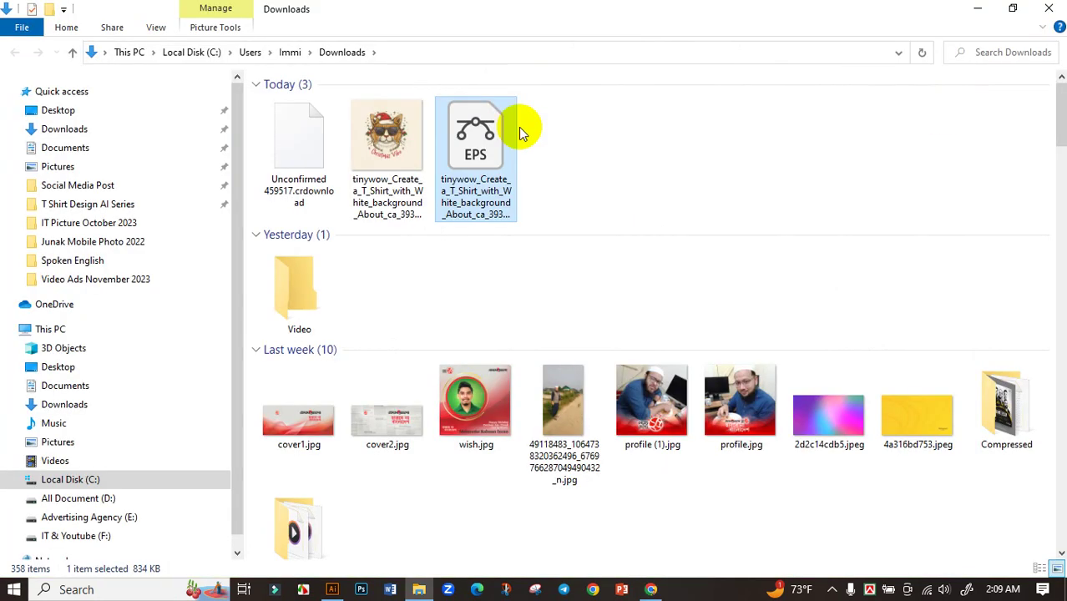
pyautogui.click(578, 153)
# Step: Create a new 11.9 × 17.9 in Illustrator document
pyautogui.click(332, 589)
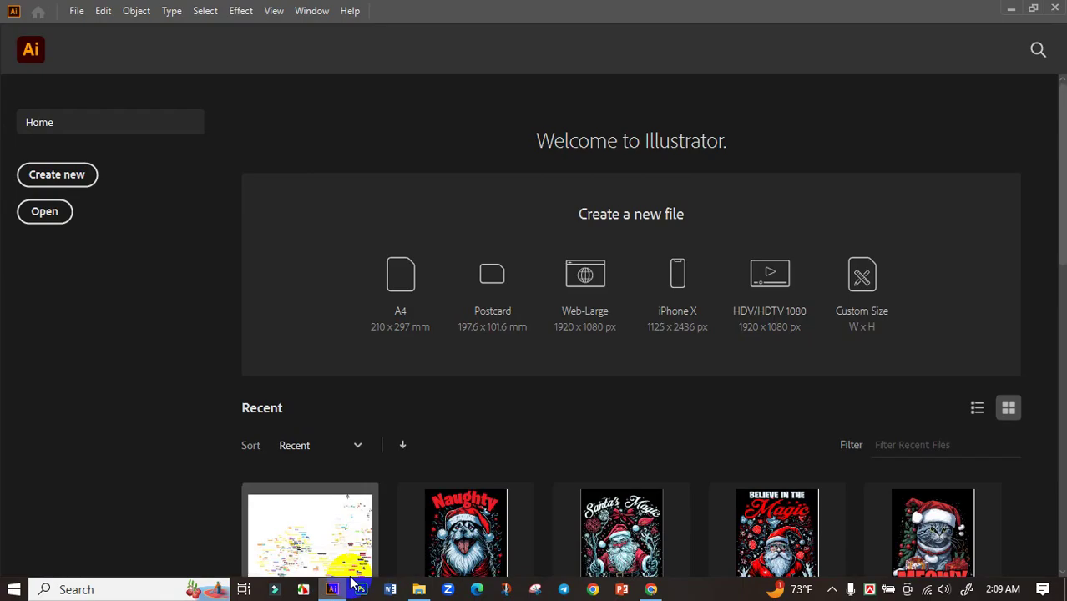
pyautogui.click(66, 182)
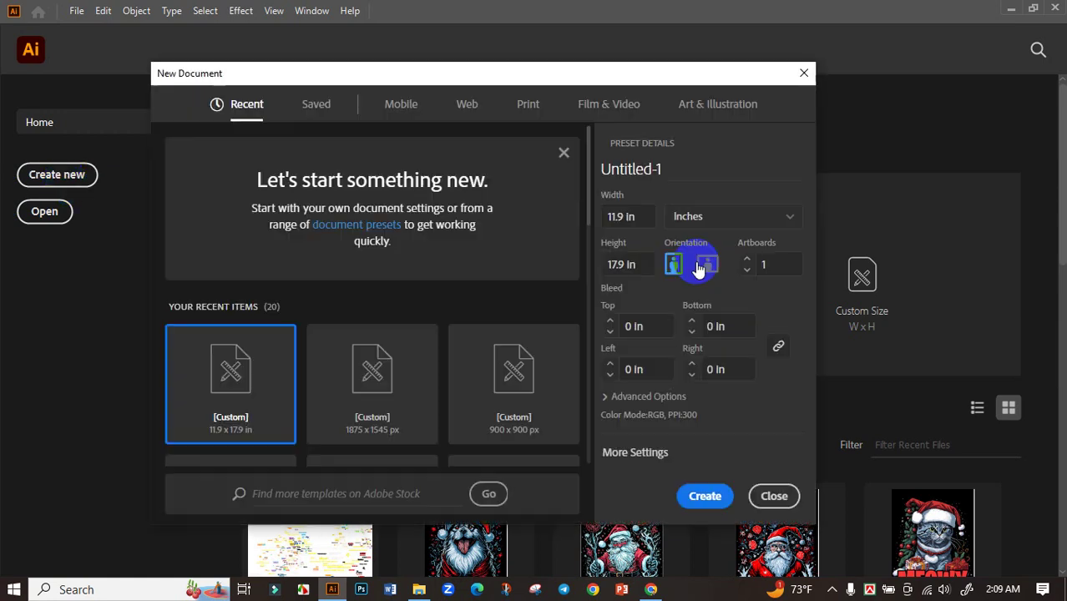
pyautogui.click(628, 219)
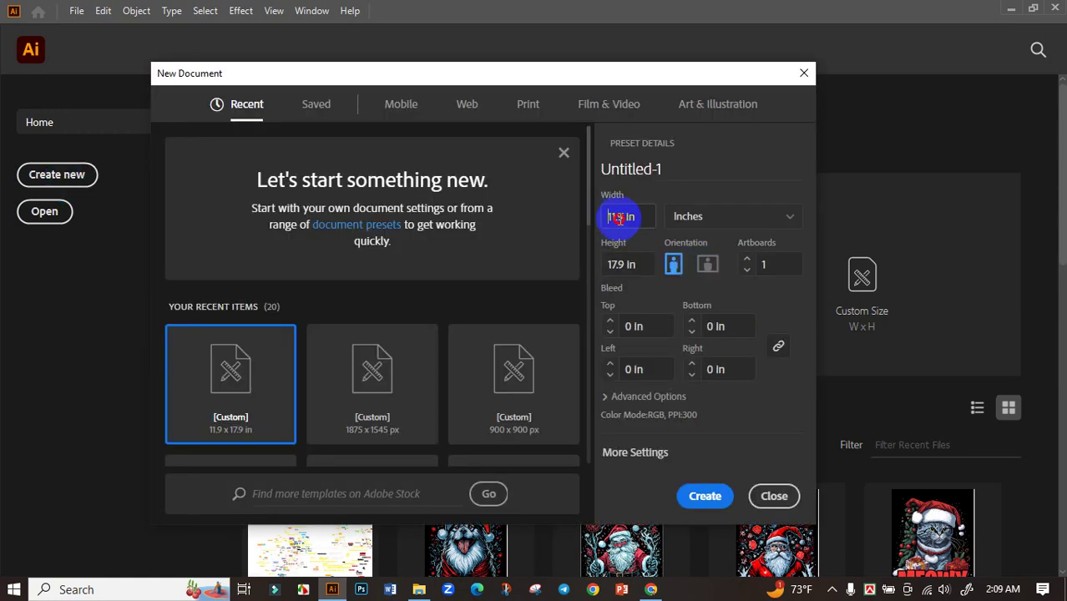
pyautogui.moveTo(618, 218); pyautogui.dragTo(652, 219)
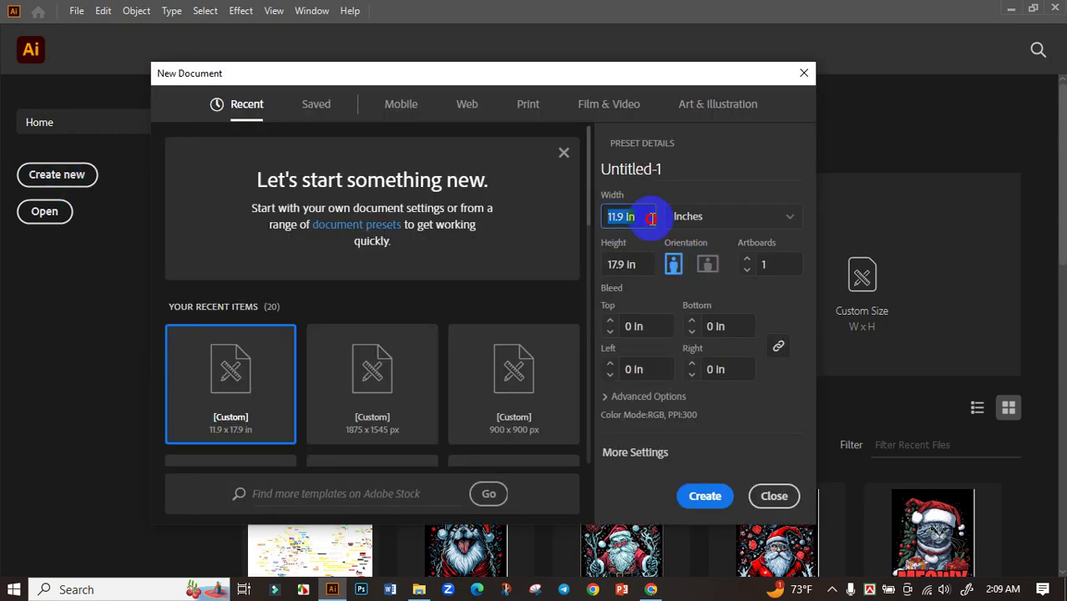
pyautogui.click(609, 264)
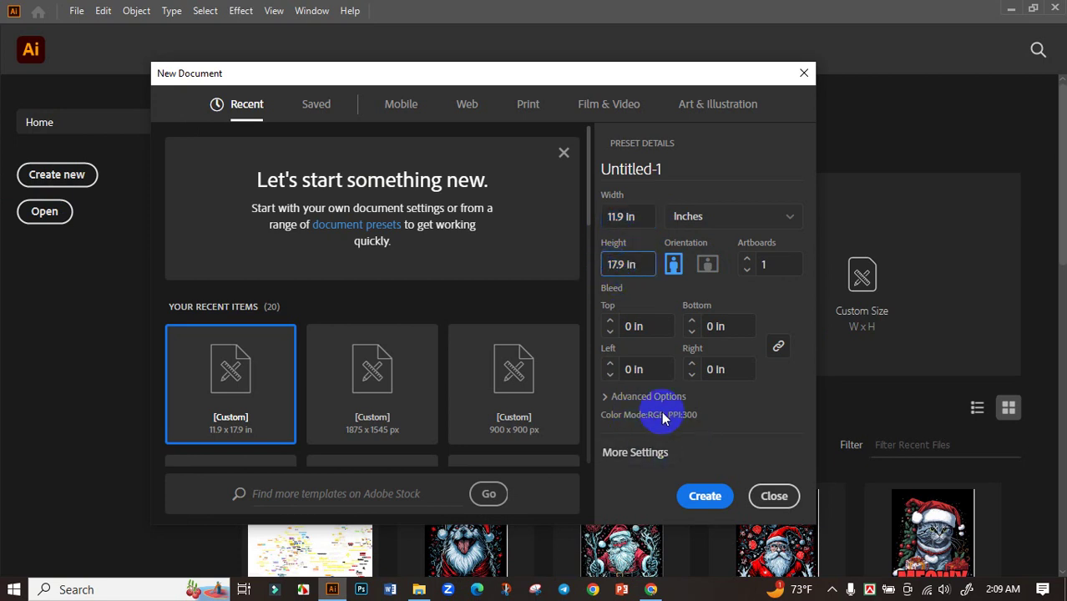
pyautogui.click(706, 497)
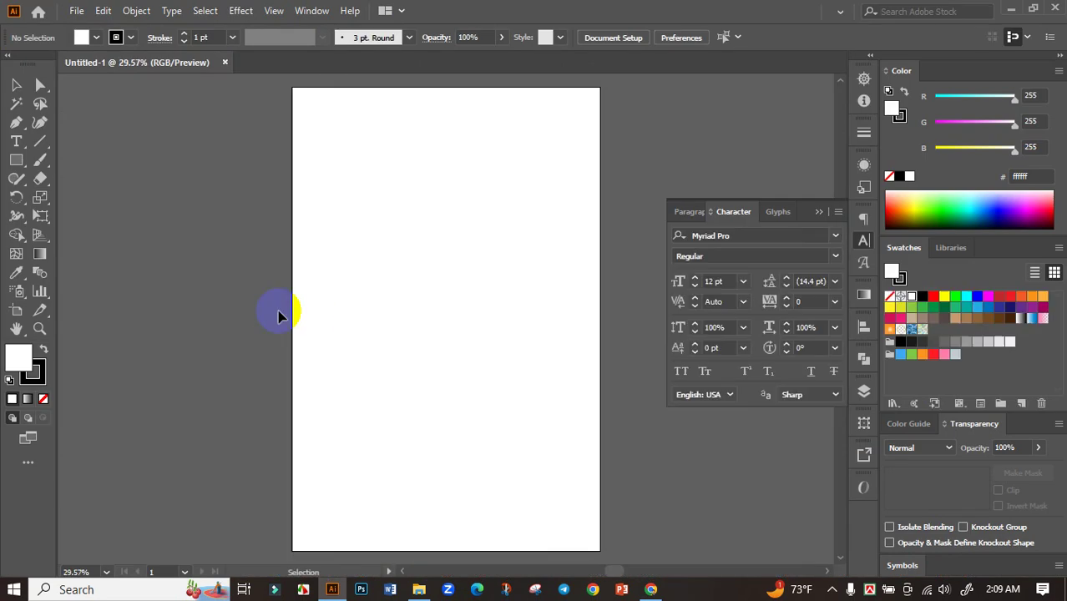
# Step: Draw a black rectangle covering the whole artboard, then deselect it
pyautogui.scroll(1, 314, 331)
pyautogui.click(16, 159)
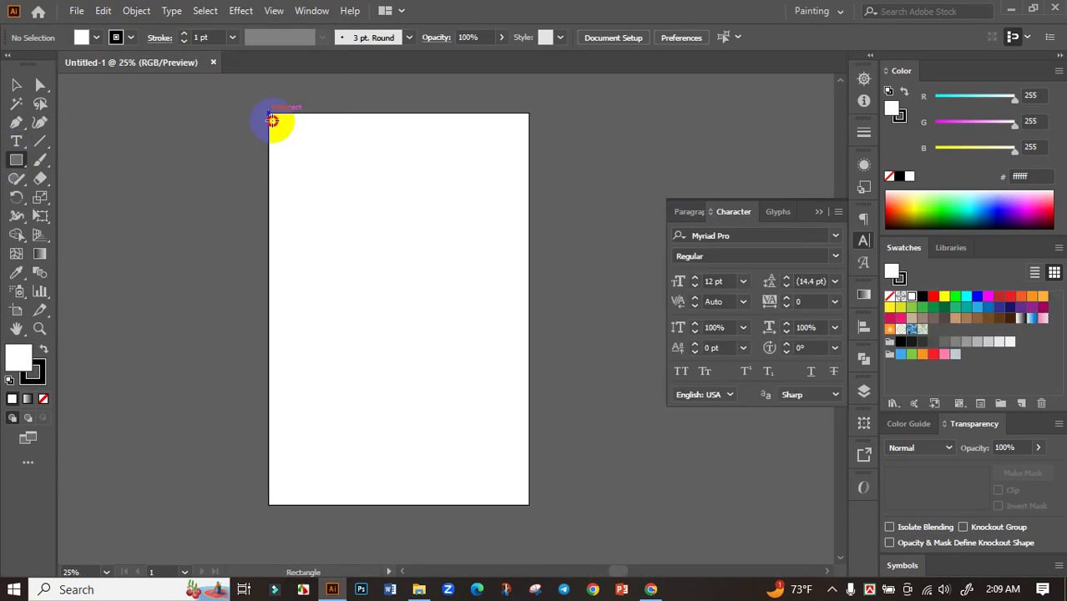
pyautogui.moveTo(268, 114); pyautogui.dragTo(529, 504)
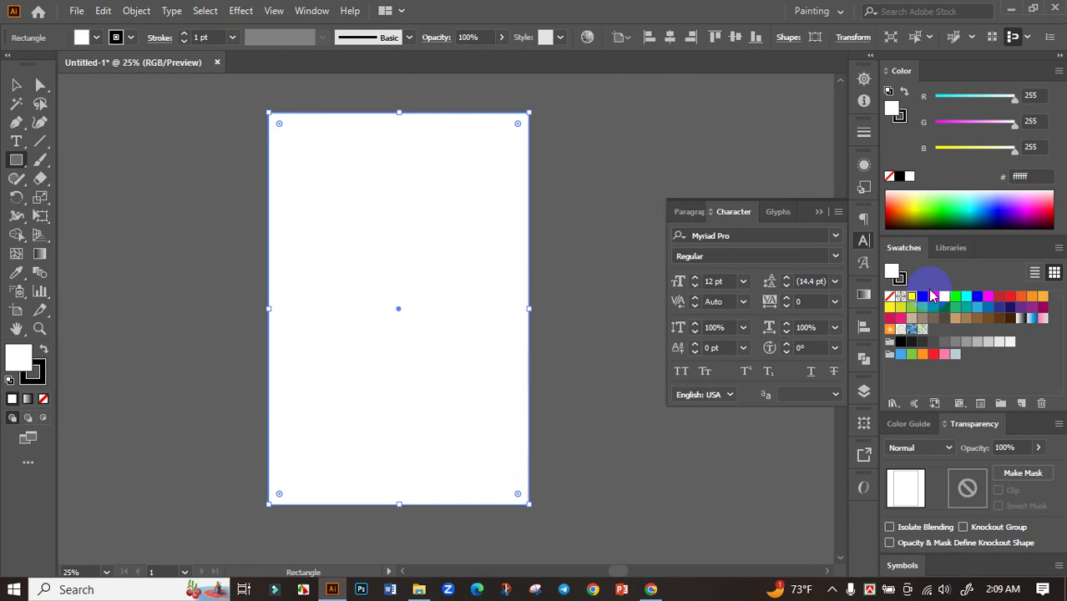
pyautogui.click(922, 296)
pyautogui.click(15, 84)
pyautogui.click(319, 263)
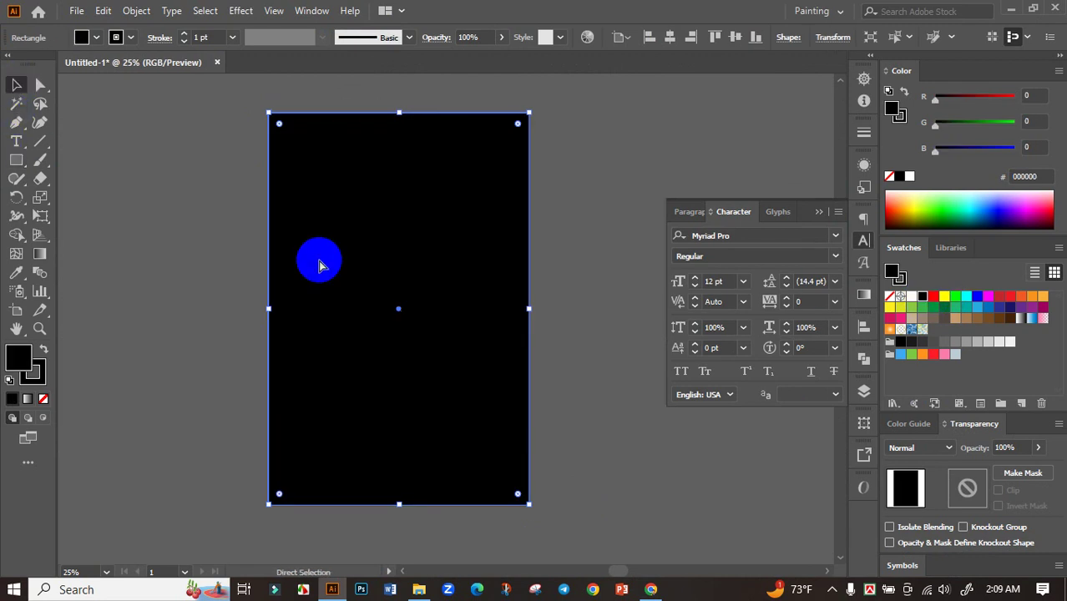
pyautogui.hotkey('ctrl', '2')
# Step: Open the vectorized cat EPS from Downloads and shrink its artwork group toward the centre
pyautogui.click(419, 589)
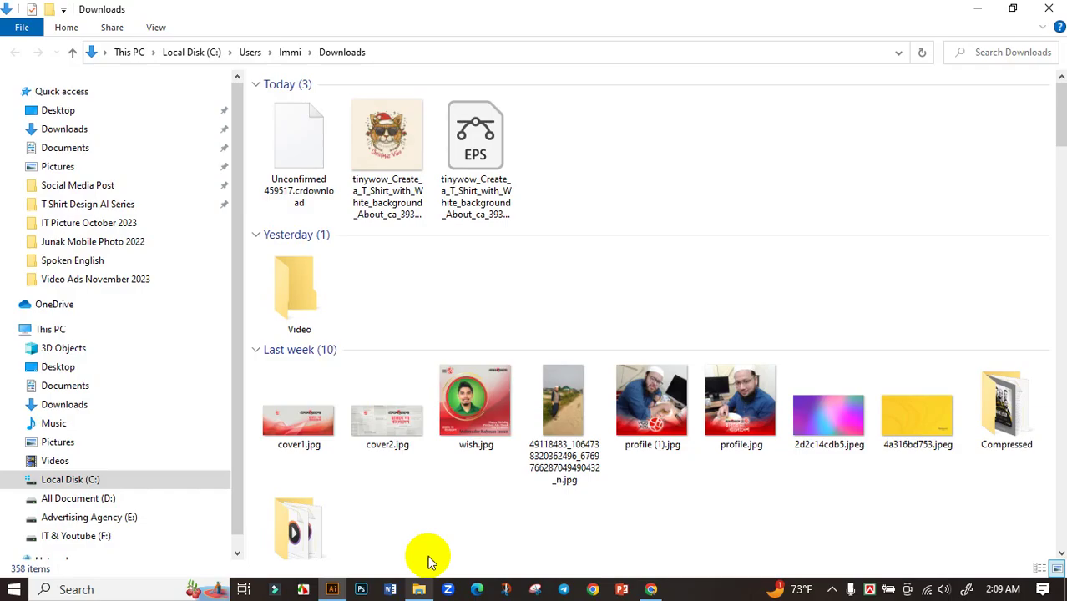
pyautogui.click(486, 130)
pyautogui.doubleClick(486, 130)
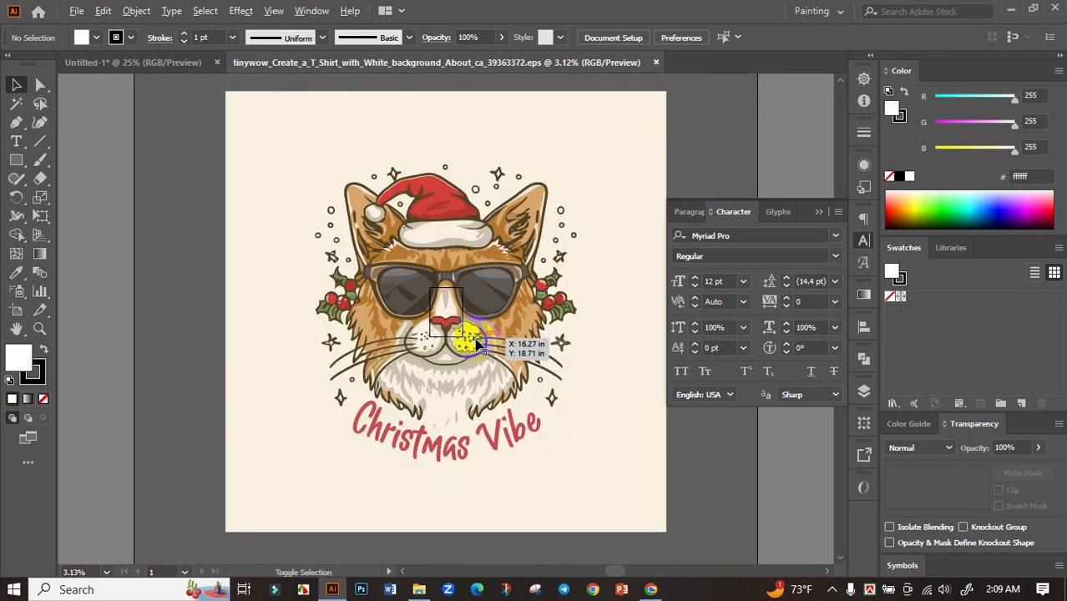
pyautogui.click(488, 298)
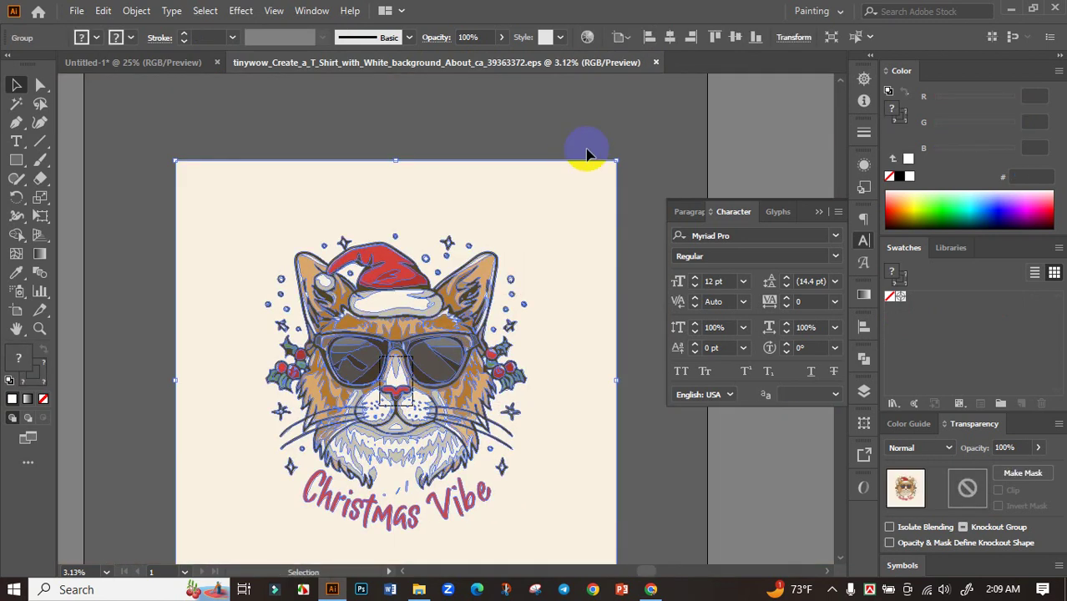
pyautogui.moveTo(615, 161)
pyautogui.mouseDown()
pyautogui.moveTo(411, 388)
pyautogui.moveTo(334, 214)
pyautogui.mouseUp()
# Step: Move the cat artwork into place, then zoom and pan to inspect the traced detail
pyautogui.scroll(4, 334, 215)
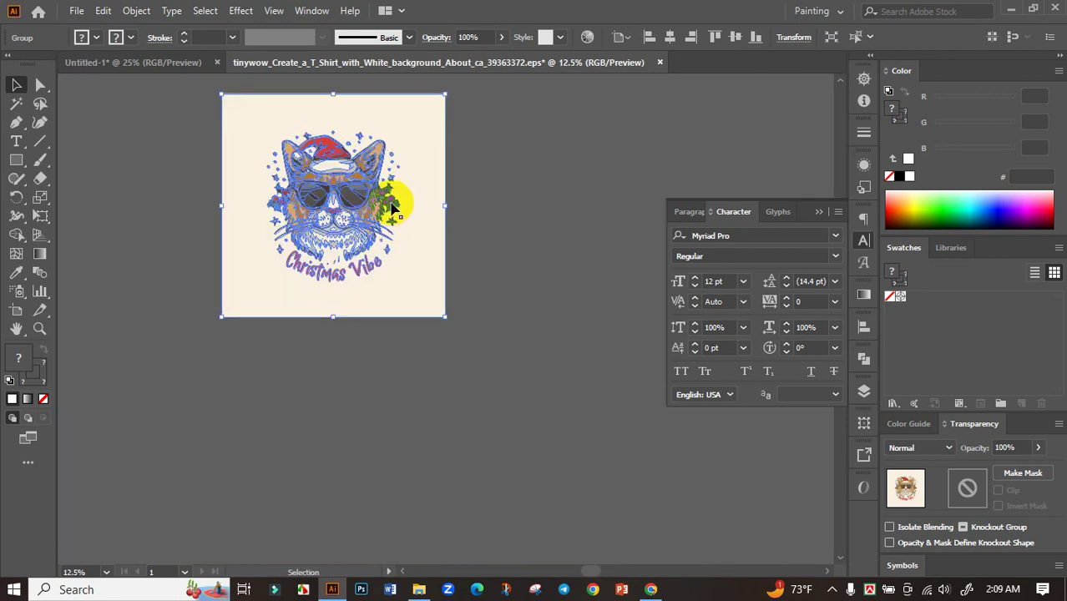
pyautogui.moveTo(423, 148); pyautogui.dragTo(367, 242)
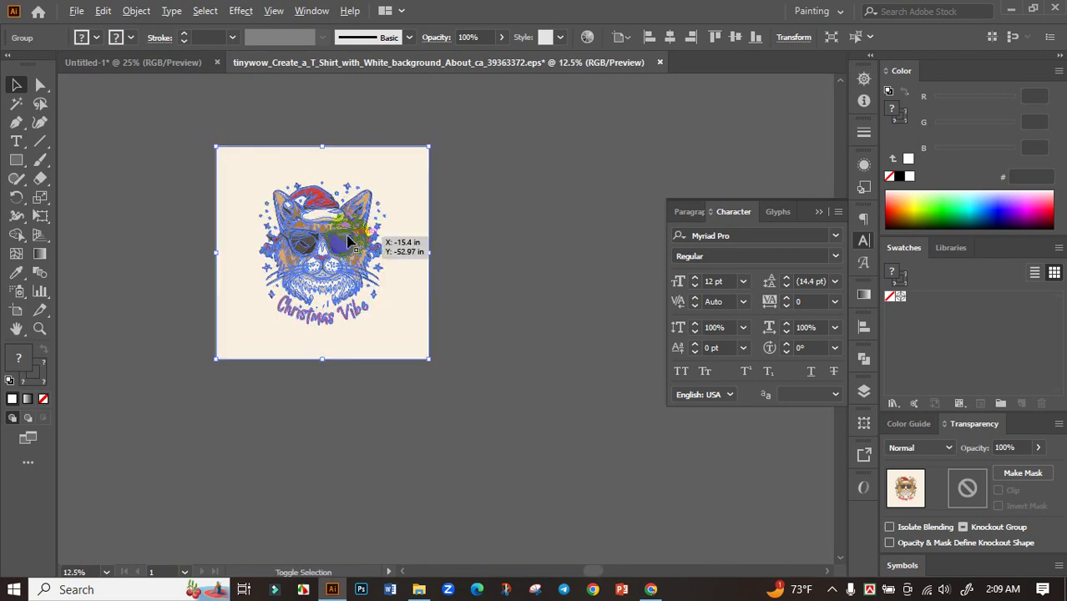
pyautogui.scroll(5, 386, 271)
pyautogui.scroll(3, 347, 283)
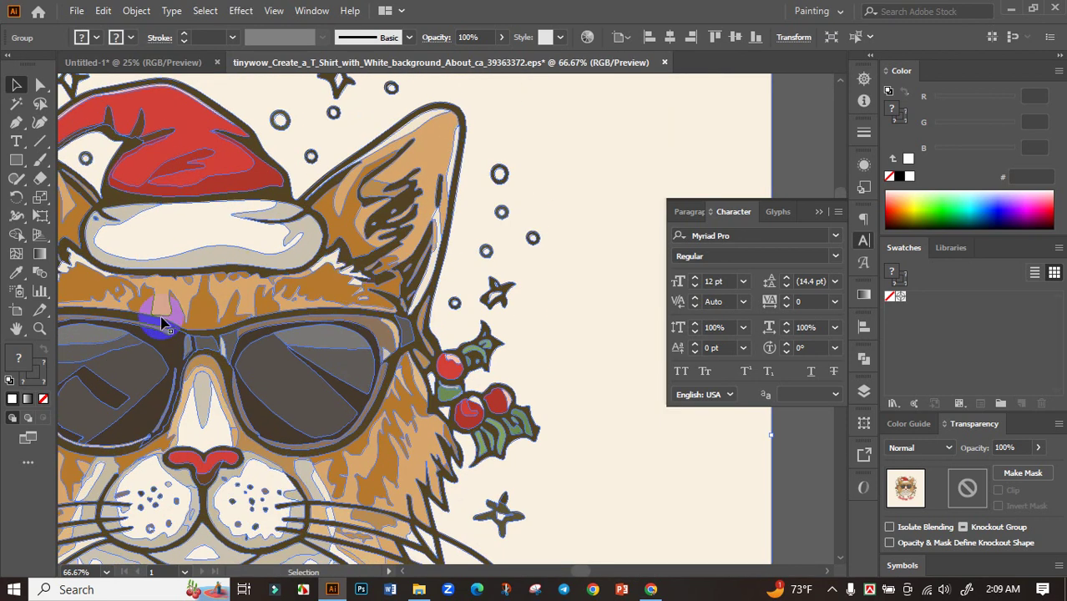
pyautogui.scroll(-3, 253, 243)
pyautogui.click(615, 156)
pyautogui.hscroll(-3, 492, 238)
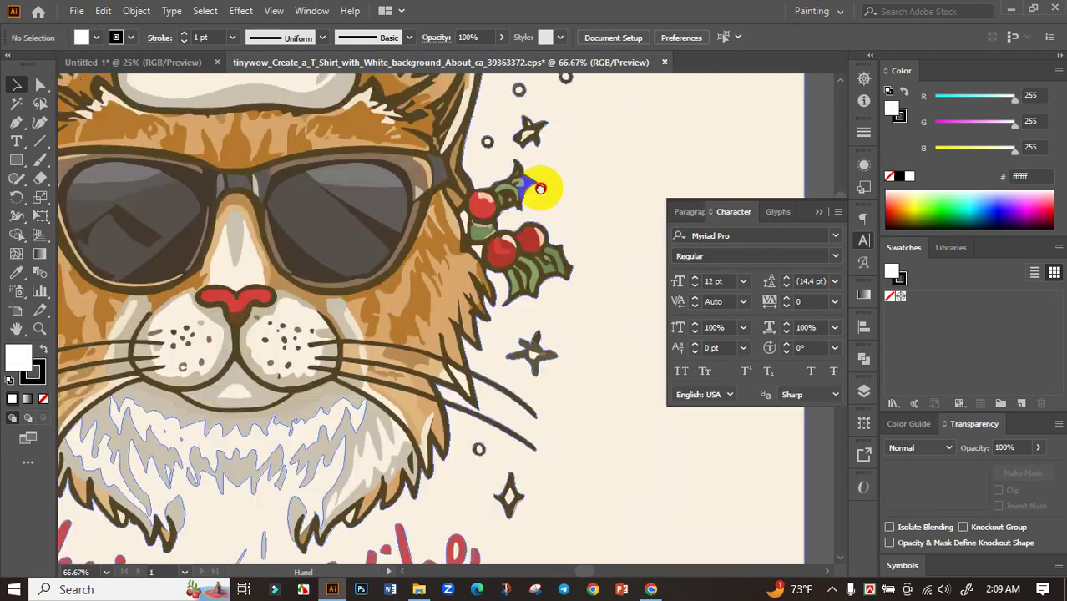
pyautogui.hscroll(-3, 535, 185)
pyautogui.scroll(-2, 388, 267)
pyautogui.scroll(-2, 441, 238)
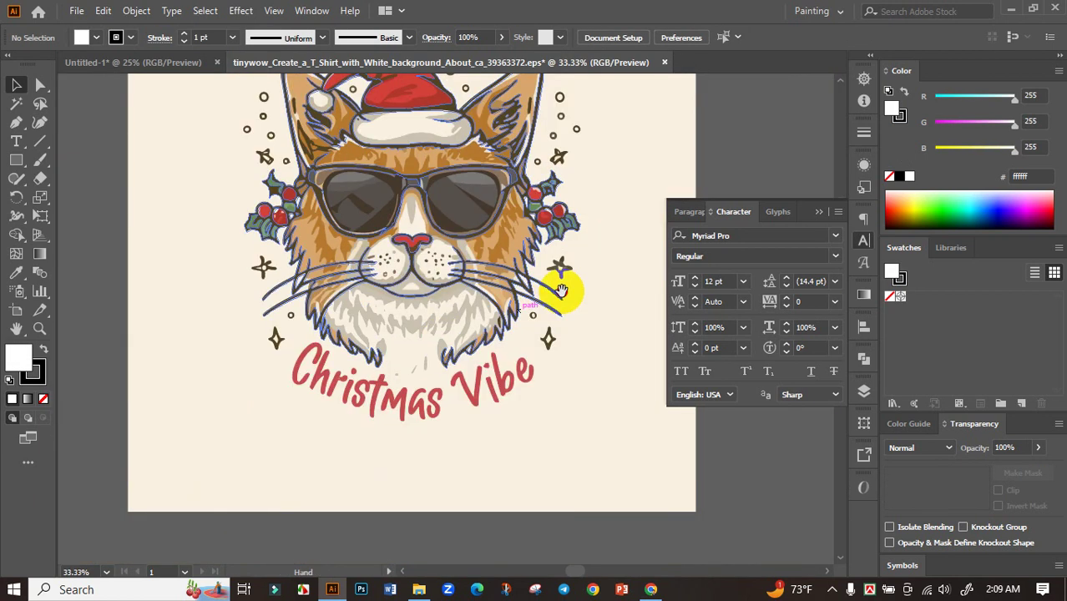
pyautogui.scroll(-2, 483, 298)
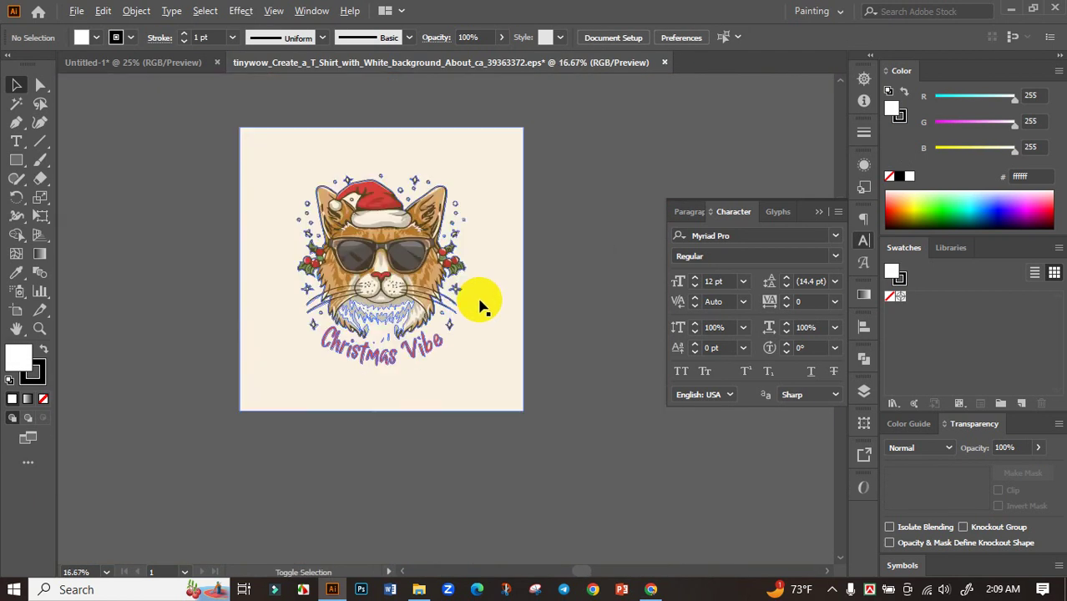
pyautogui.hscroll(2, 501, 295)
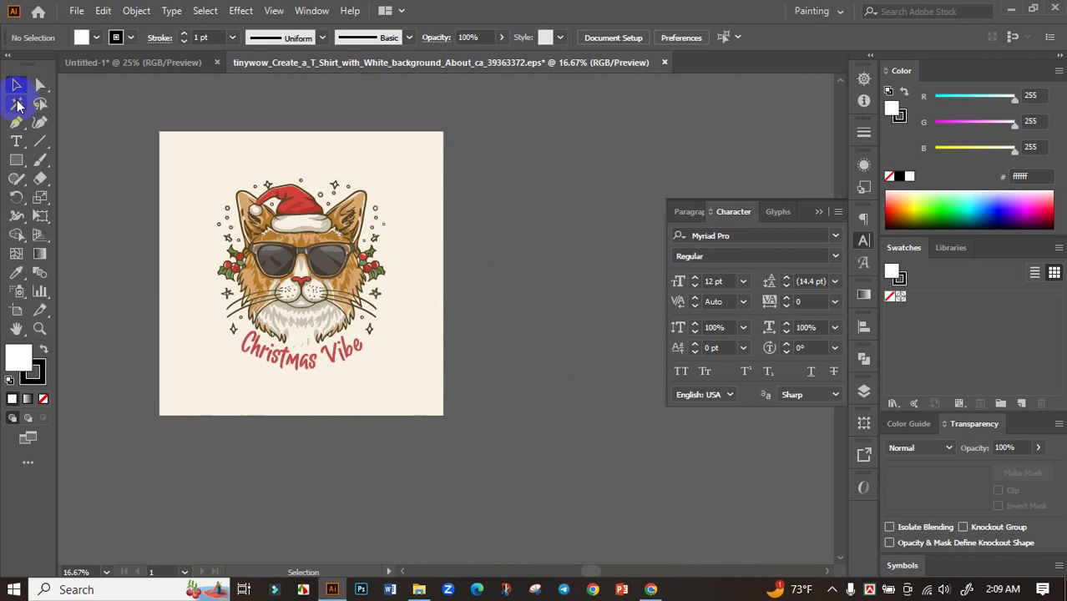
# Step: Remove the stray line accidentally drawn beside the artboard
pyautogui.click(41, 140)
pyautogui.moveTo(553, 150); pyautogui.dragTo(514, 254)
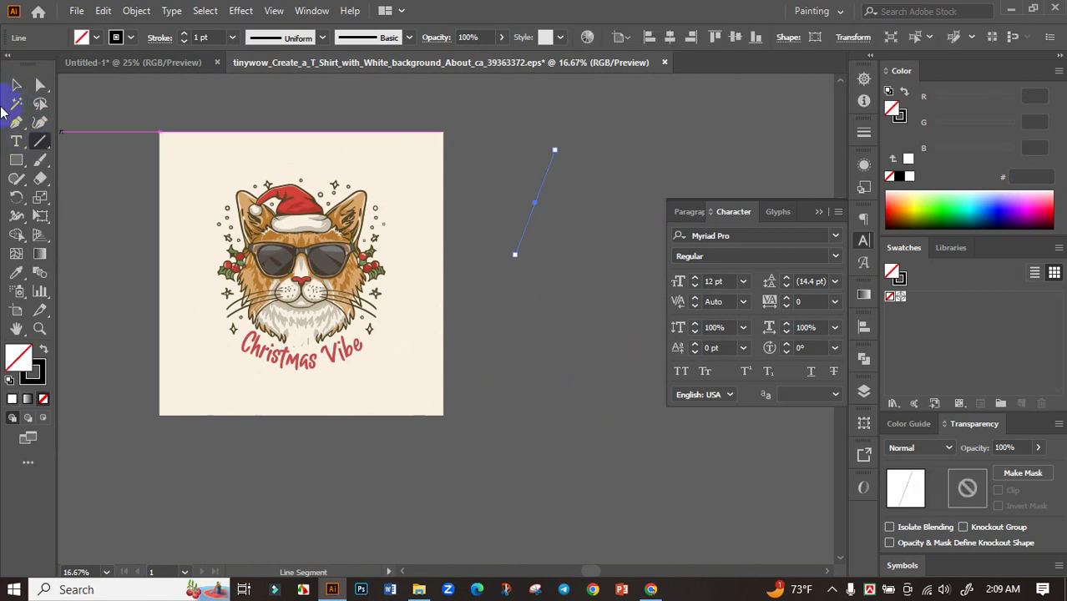
pyautogui.click(16, 104)
pyautogui.click(542, 187)
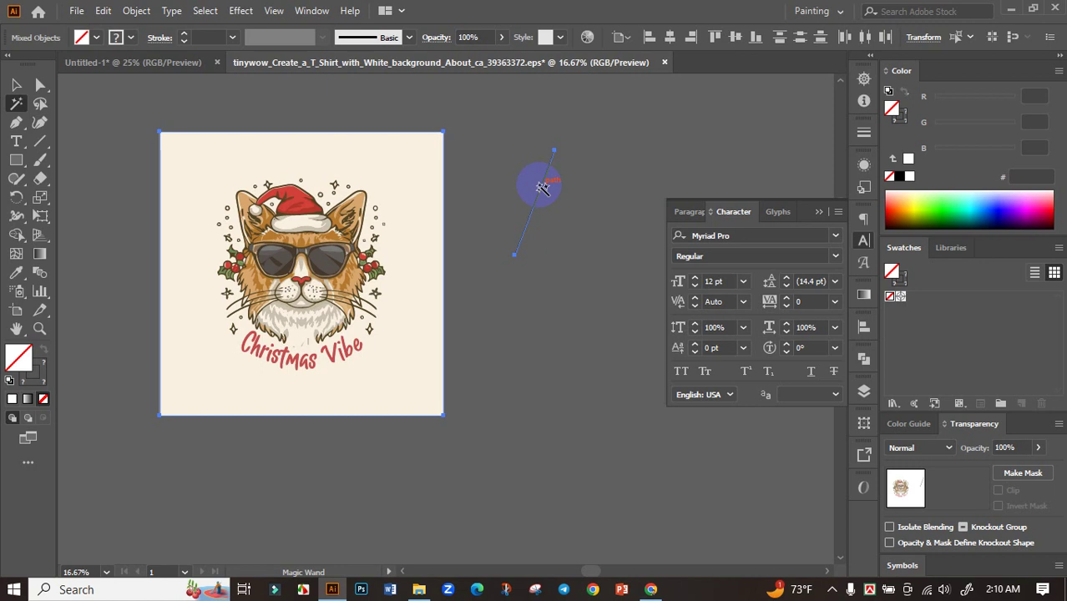
pyautogui.hotkey('ctrl', 'z')
pyautogui.click(17, 84)
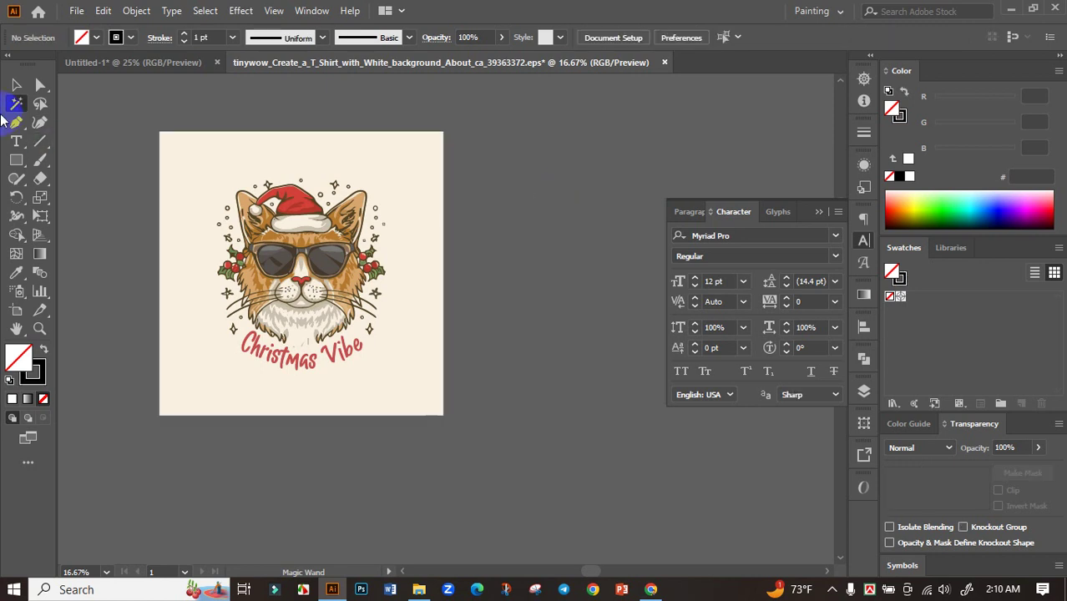
# Step: Ungroup the cat artwork and delete its cream background square
pyautogui.click(348, 171)
pyautogui.rightClick(348, 171)
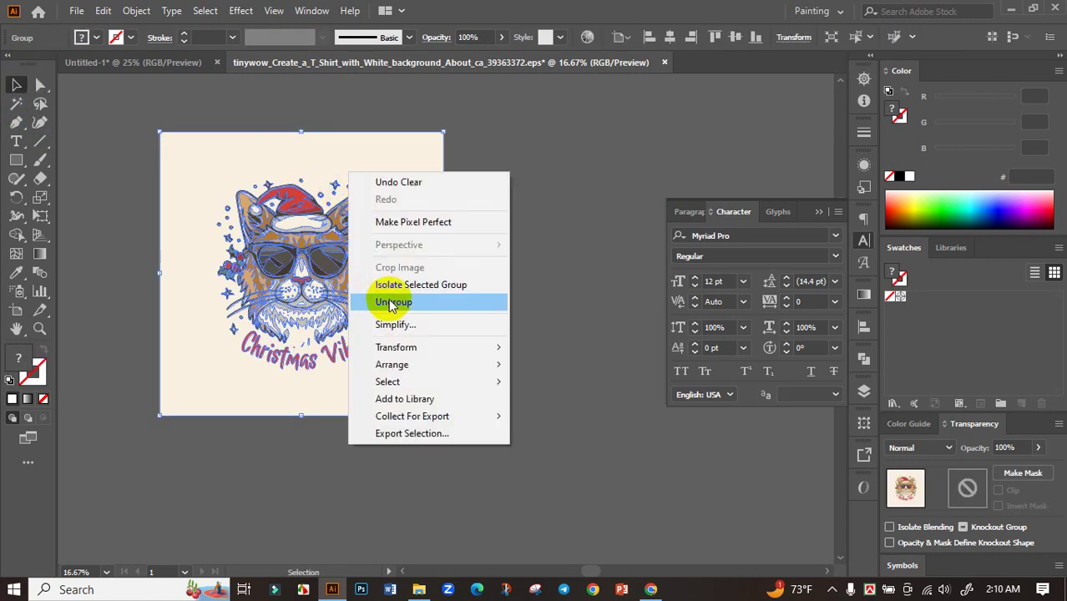
pyautogui.click(383, 303)
pyautogui.click(517, 242)
pyautogui.click(417, 192)
pyautogui.press('Delete')
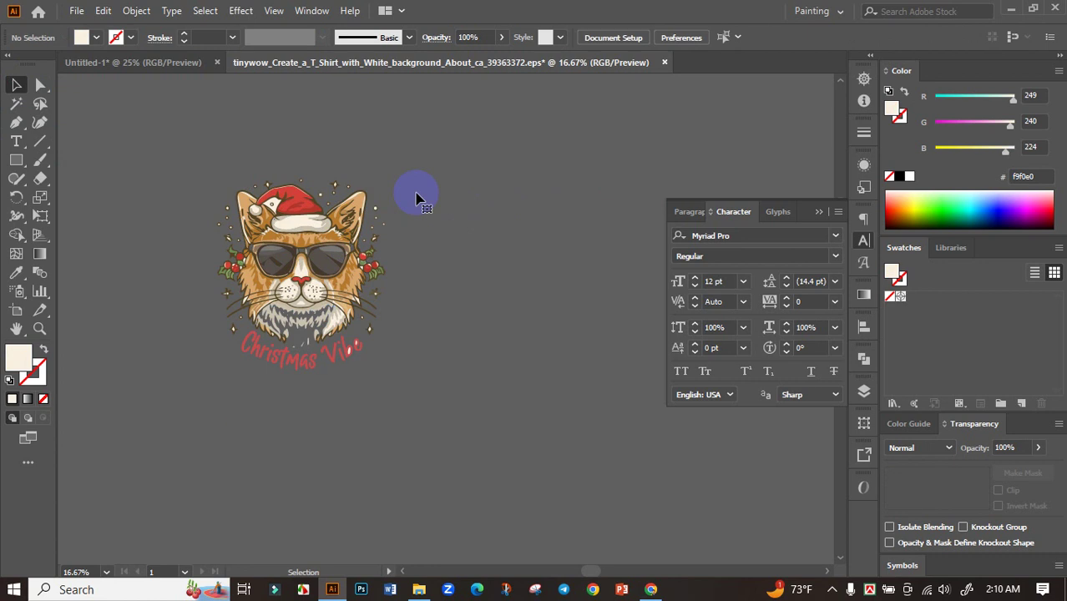
# Step: Delete the cream fill pieces on the Santa hat and inside the small star
pyautogui.scroll(4, 265, 208)
pyautogui.click(278, 205)
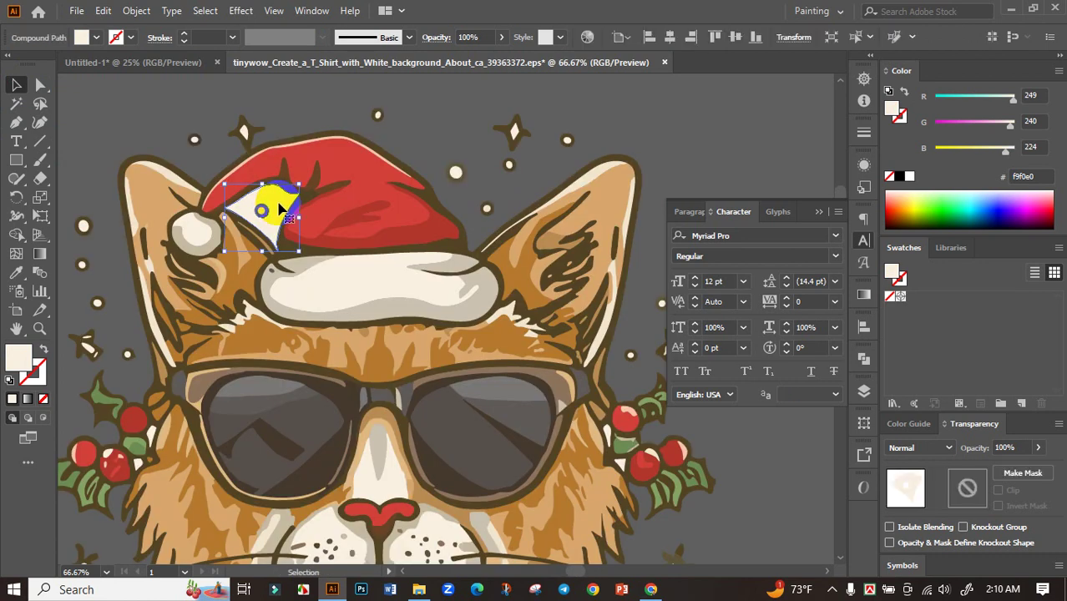
pyautogui.press('Delete')
pyautogui.scroll(-3, 467, 171)
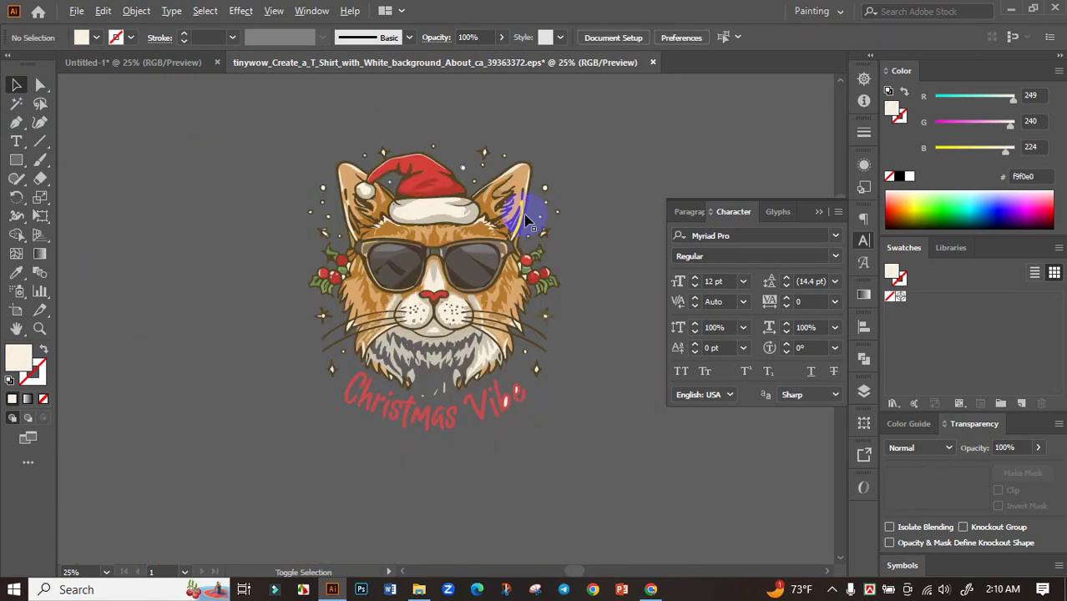
pyautogui.moveTo(581, 206); pyautogui.dragTo(529, 193)
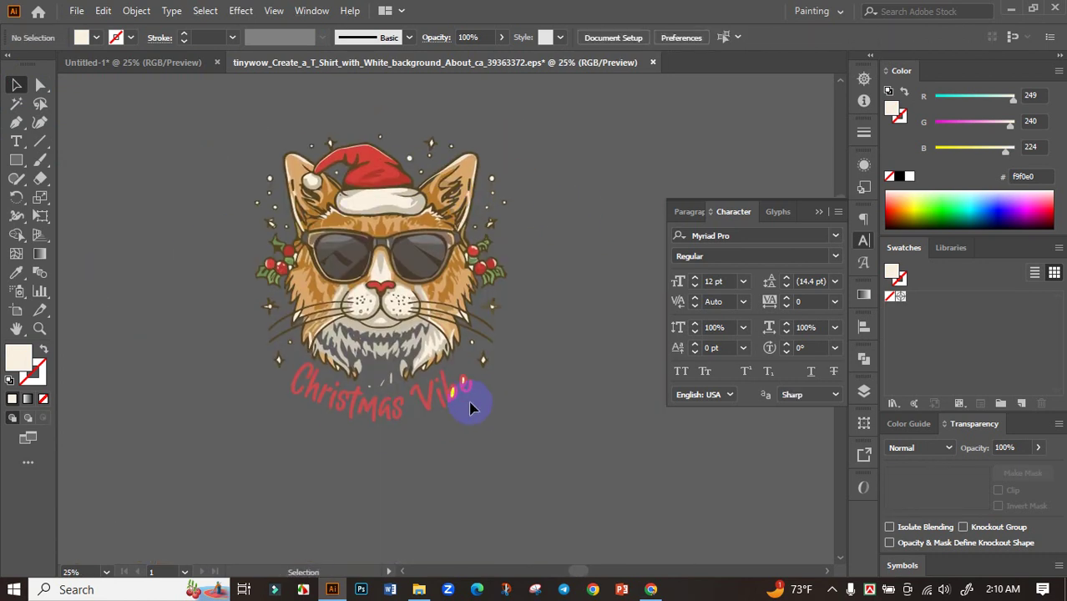
pyautogui.scroll(4, 470, 408)
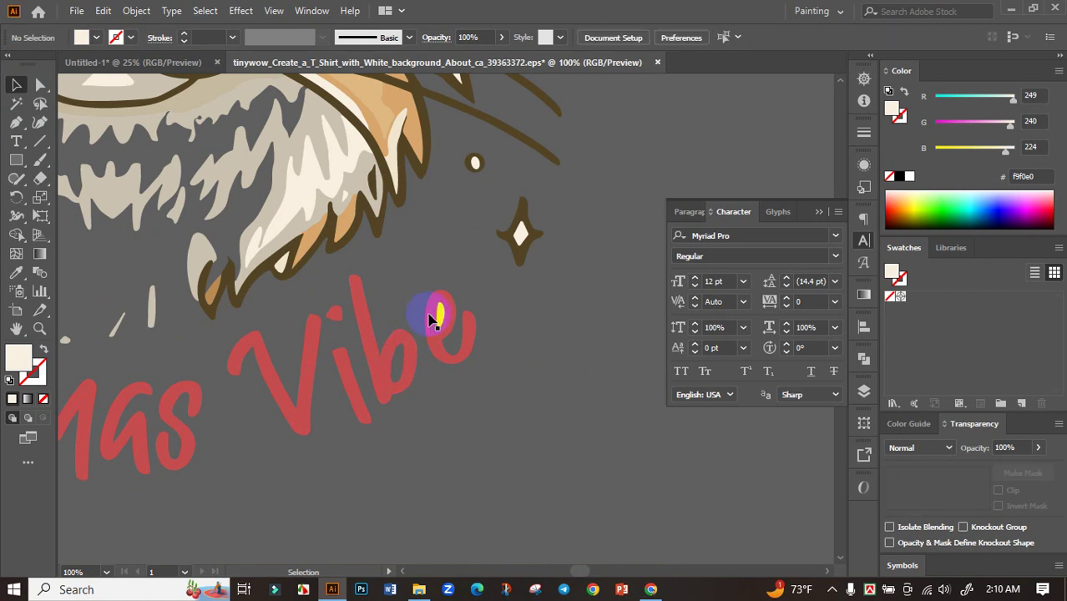
pyautogui.click(517, 231)
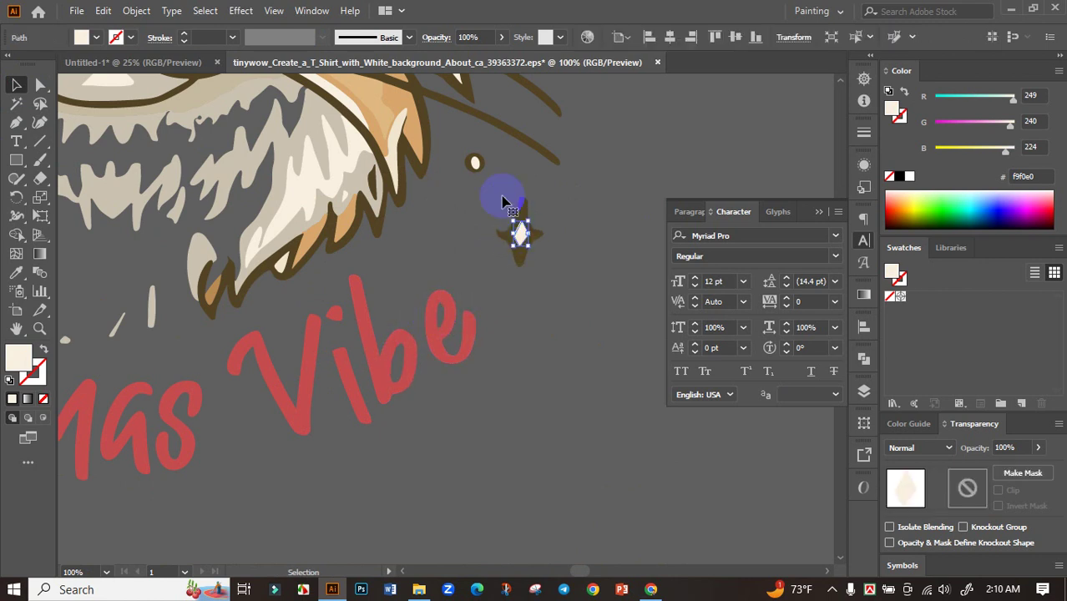
pyautogui.press('Delete')
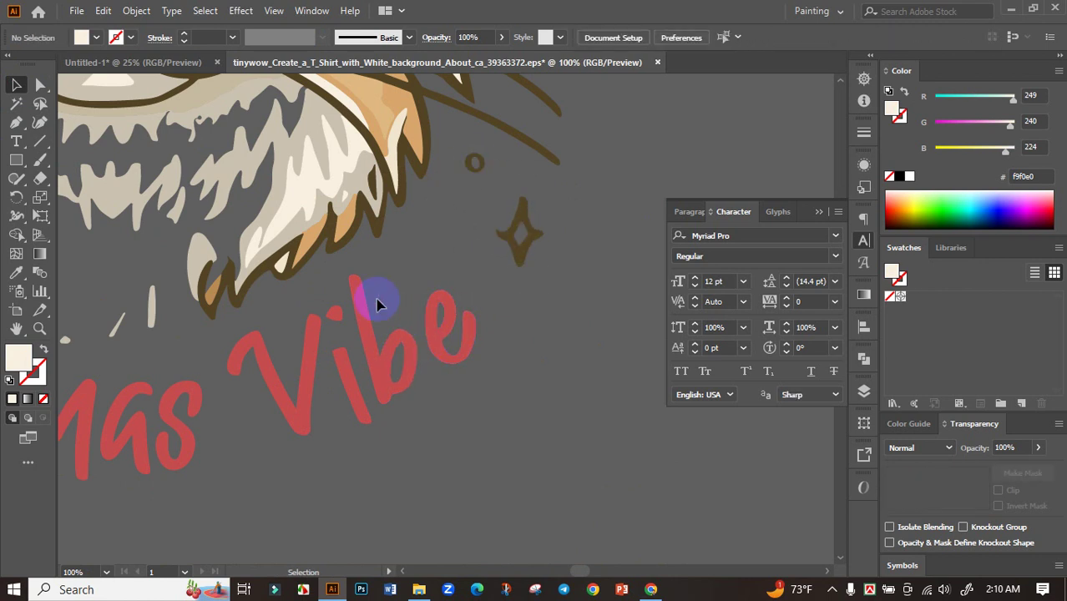
# Step: Delete the cream fang shapes in the beard and the star's cream inner shape
pyautogui.click(281, 266)
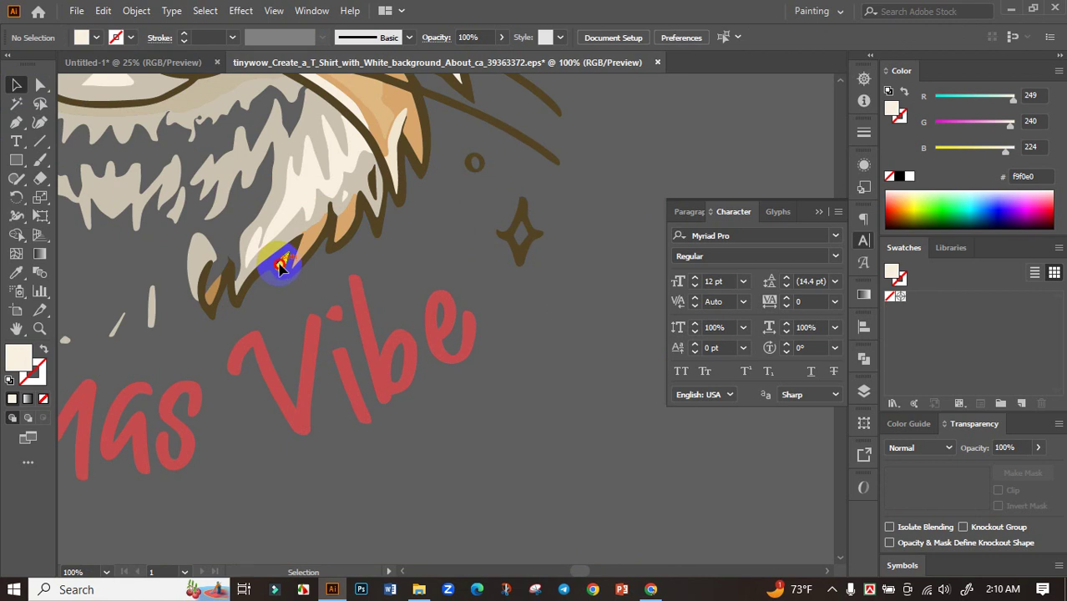
pyautogui.press('Delete')
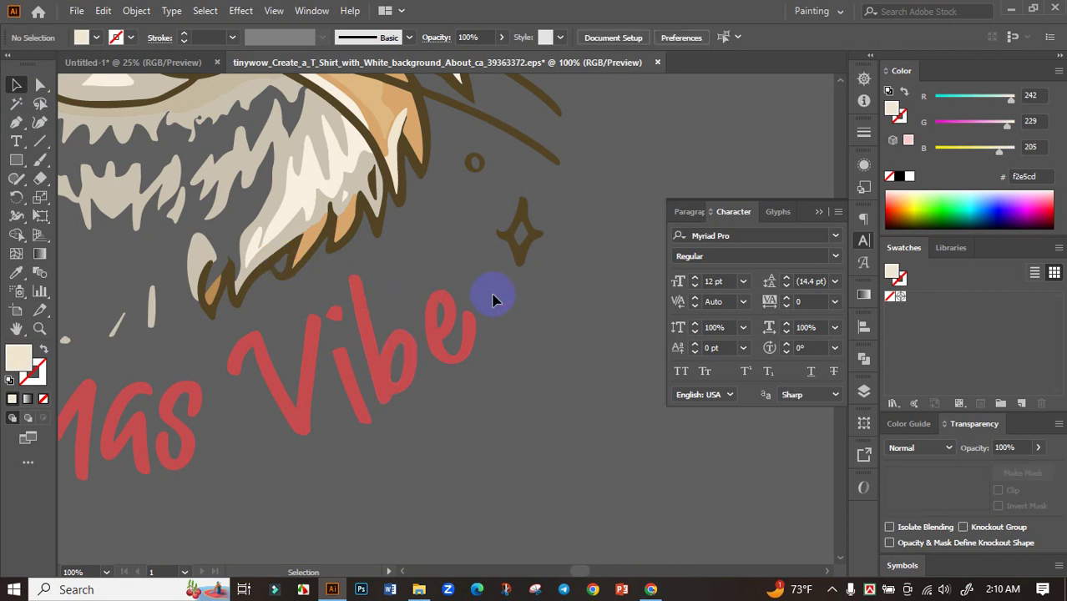
pyautogui.scroll(-3, 493, 300)
pyautogui.scroll(1, 410, 352)
pyautogui.scroll(4, 369, 317)
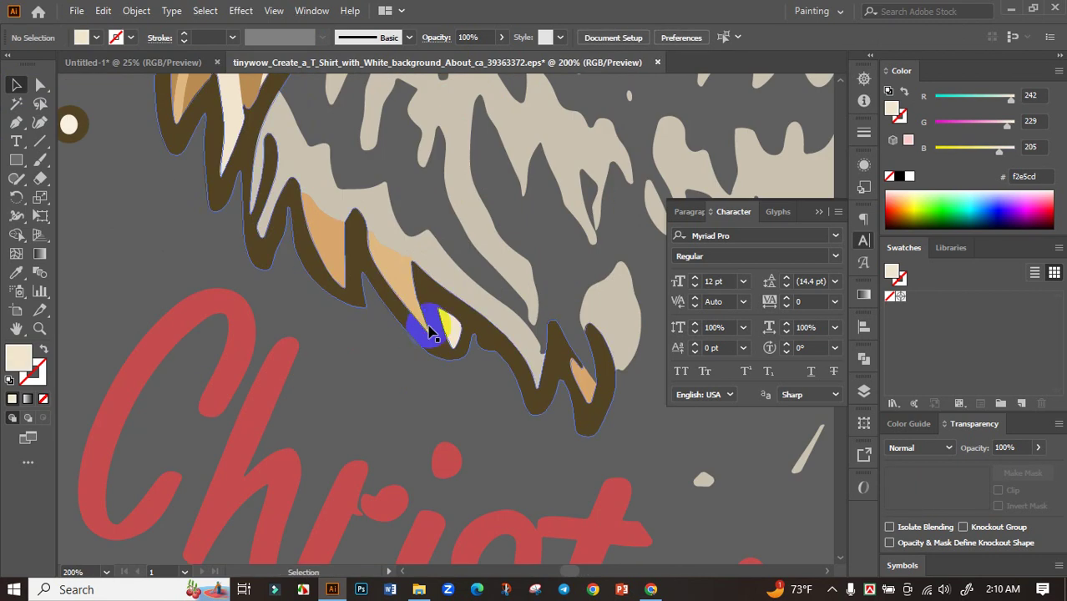
pyautogui.click(429, 332)
pyautogui.press('Delete')
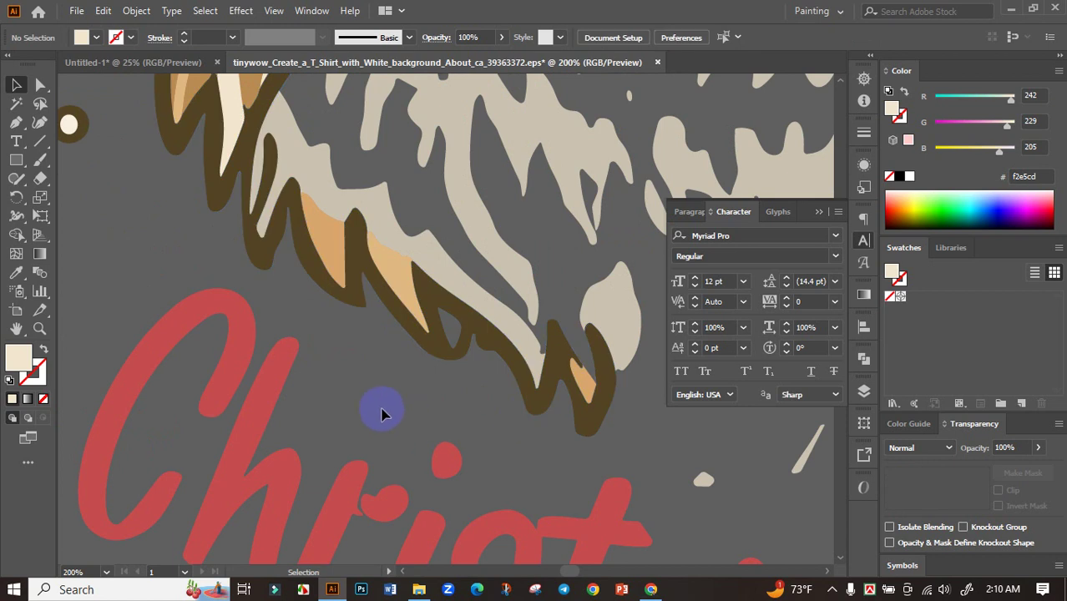
pyautogui.scroll(-3, 255, 301)
pyautogui.scroll(5, 210, 507)
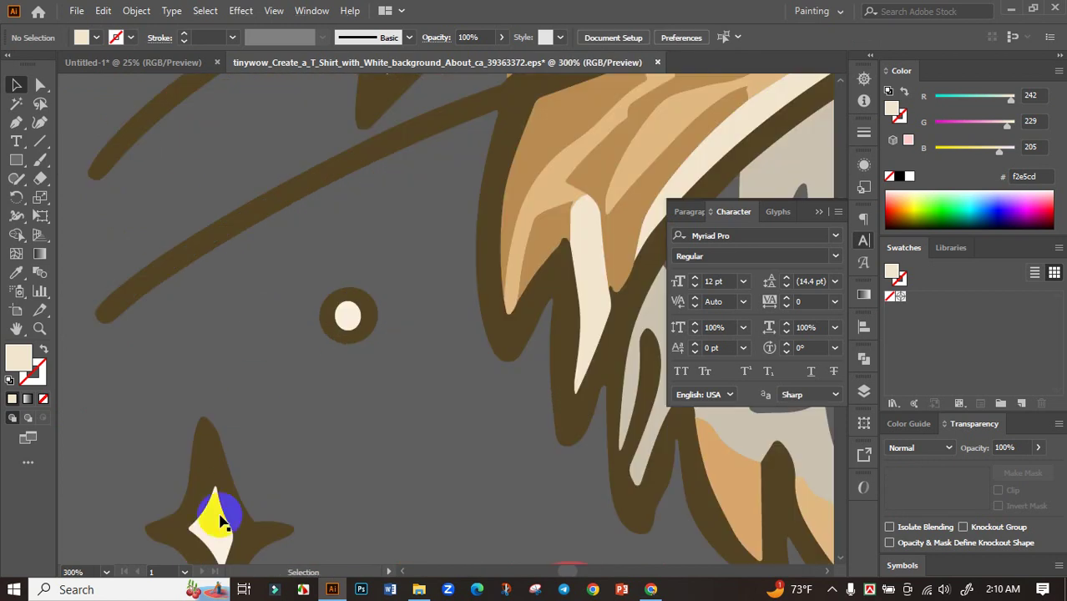
pyautogui.click(214, 524)
pyautogui.press('Delete')
# Step: Delete the cream fills inside the small dots and circles
pyautogui.click(348, 316)
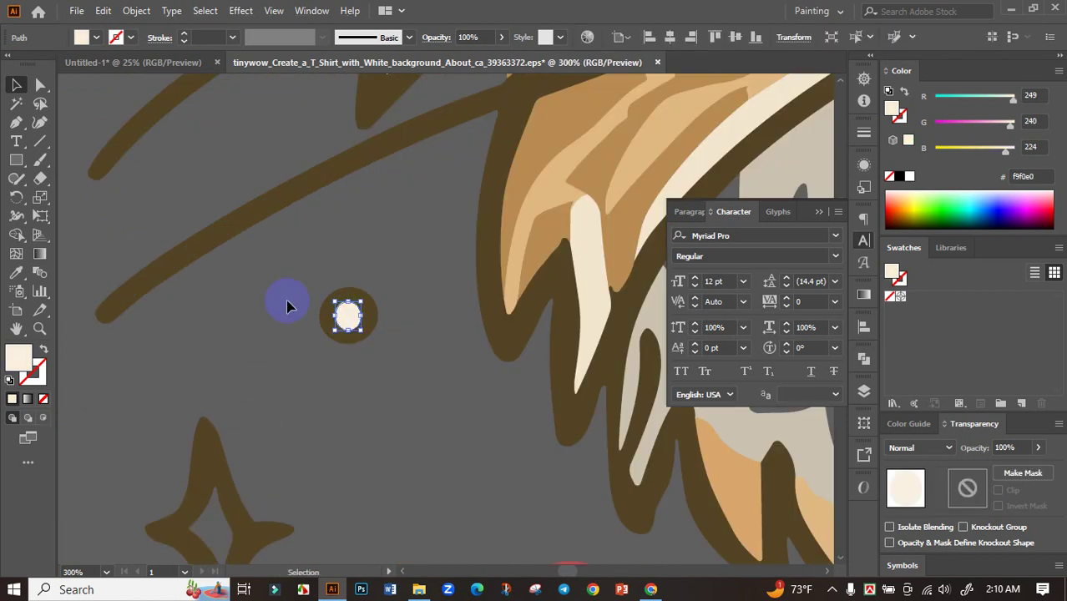
pyautogui.press('Delete')
pyautogui.scroll(2, 173, 281)
pyautogui.scroll(1, 106, 130)
pyautogui.click(107, 83)
pyautogui.press('Delete')
pyautogui.scroll(1, 117, 142)
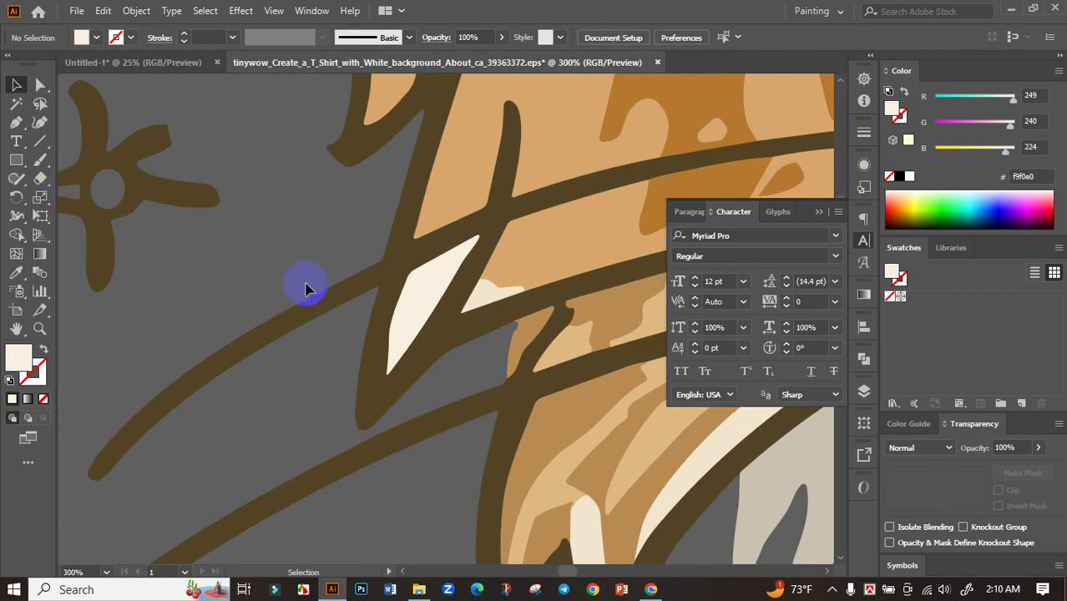
pyautogui.scroll(-4, 292, 296)
pyautogui.scroll(-2, 335, 334)
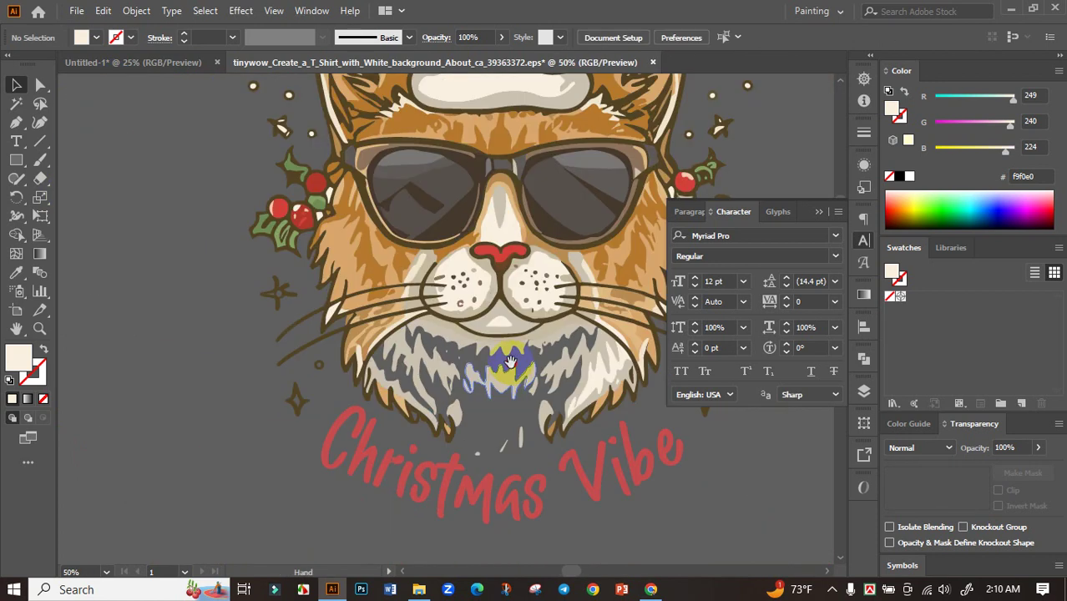
# Step: Delete the cream centres of the first two snow dots near the Santa hat
pyautogui.moveTo(509, 361); pyautogui.dragTo(464, 352)
pyautogui.moveTo(369, 266); pyautogui.dragTo(347, 326)
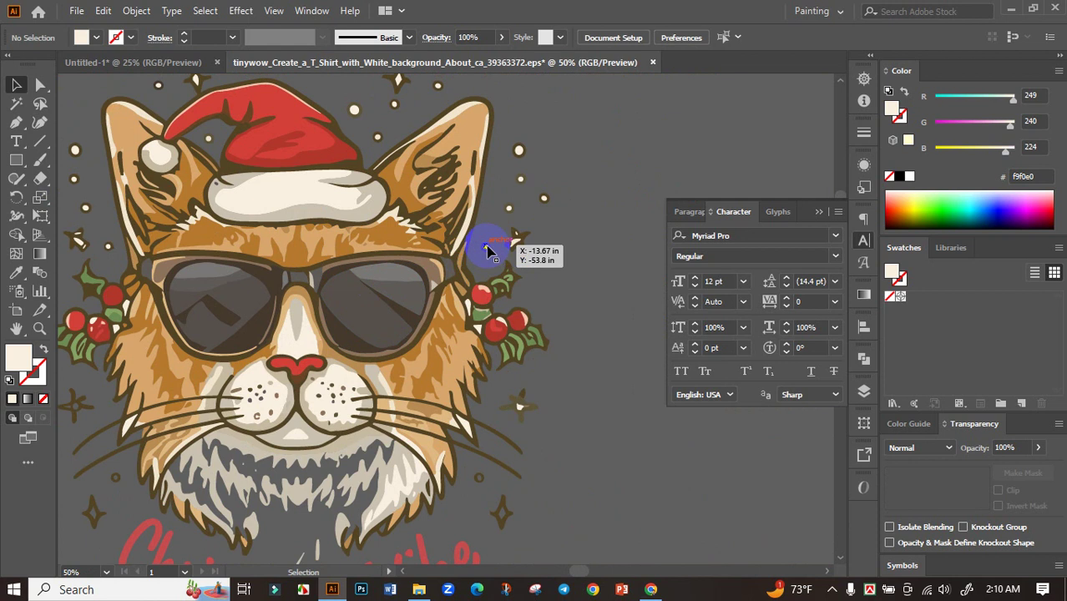
pyautogui.scroll(1, 489, 250)
pyautogui.scroll(3, 530, 463)
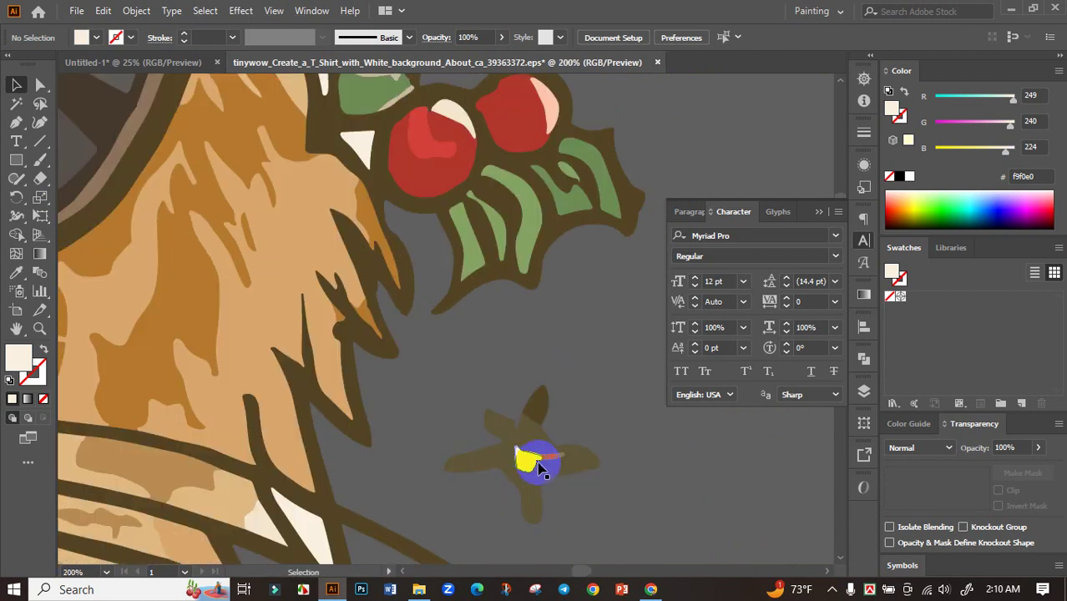
pyautogui.scroll(3, 567, 350)
pyautogui.scroll(4, 534, 305)
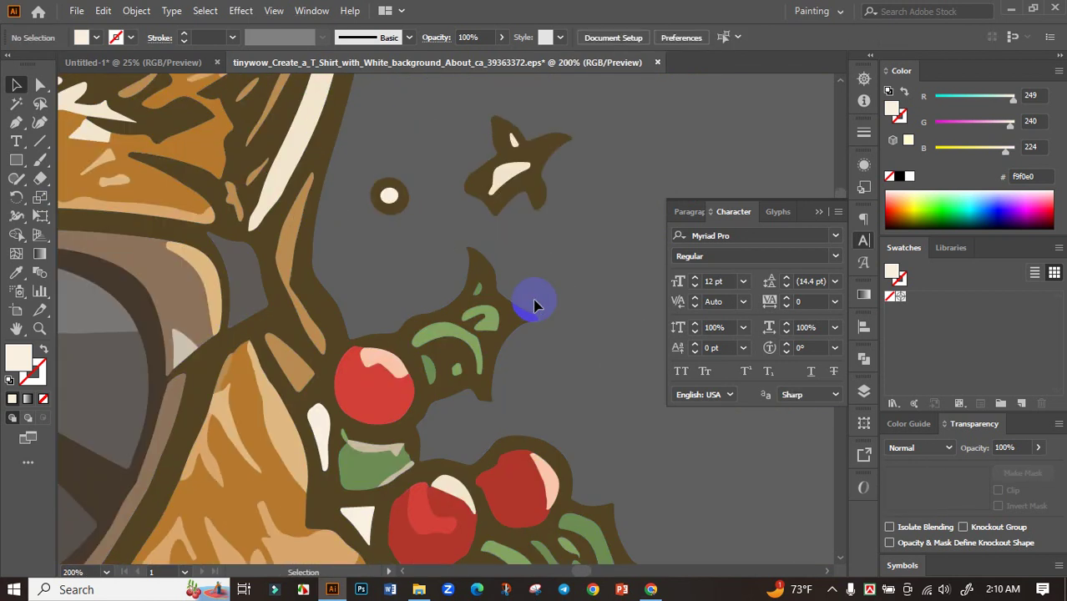
pyautogui.scroll(1, 522, 288)
pyautogui.click(389, 289)
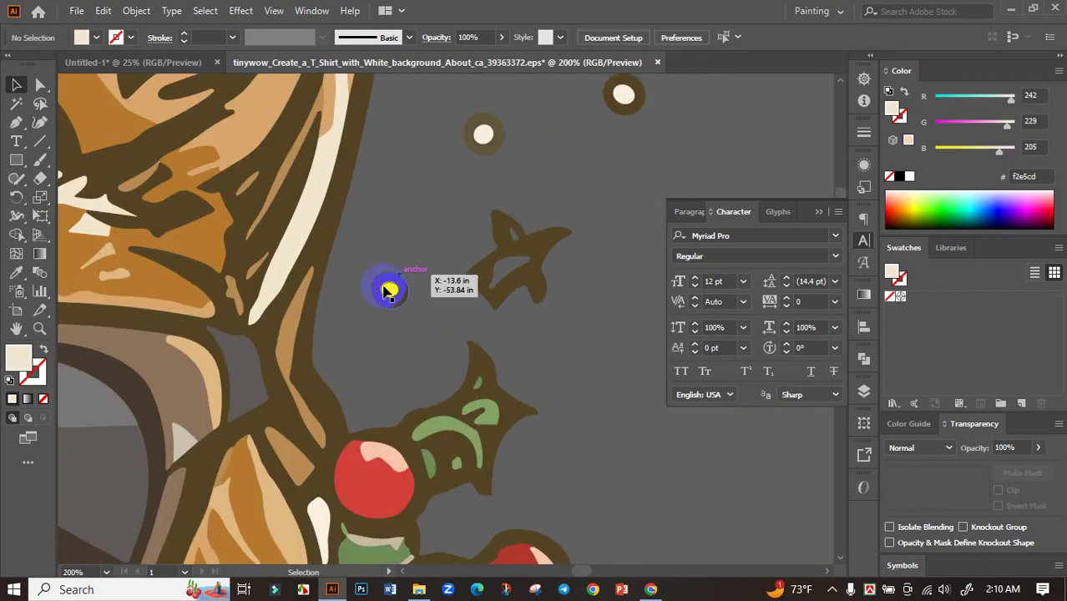
pyautogui.press('Delete')
pyautogui.click(483, 133)
pyautogui.press('Delete')
# Step: Remove another snow dot's cream centre and the first ring's white fill
pyautogui.click(624, 95)
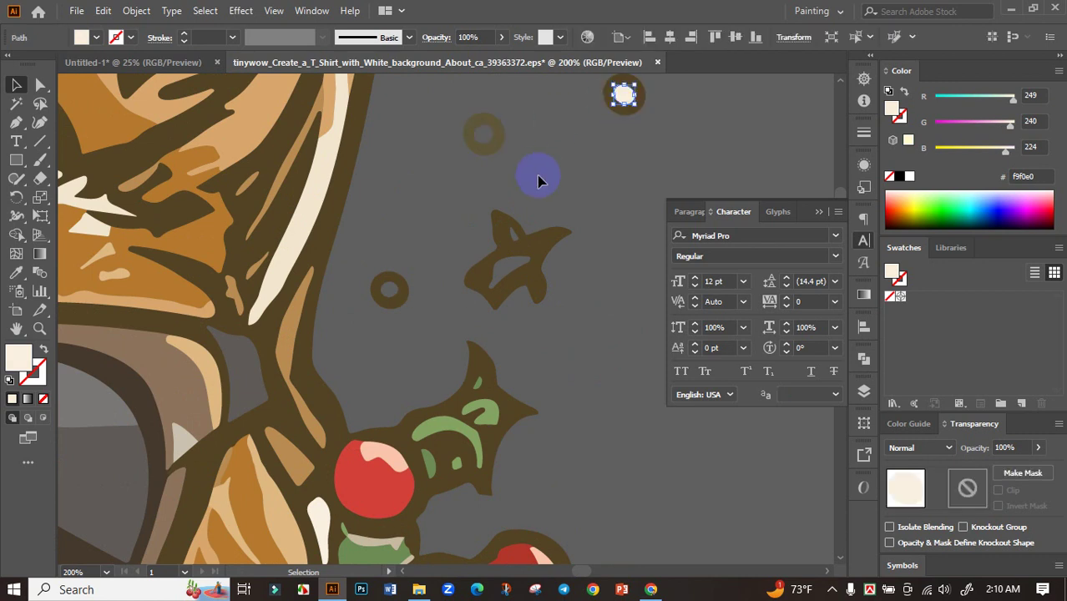
pyautogui.press('Delete')
pyautogui.scroll(3, 539, 174)
pyautogui.click(529, 262)
pyautogui.click(524, 150)
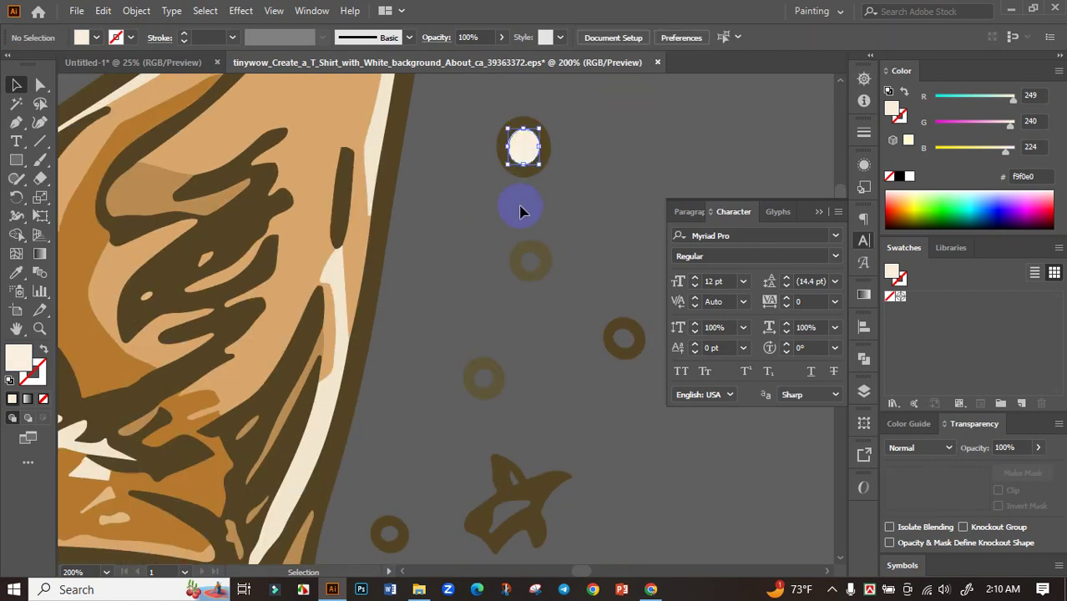
pyautogui.scroll(2, 541, 209)
pyautogui.scroll(2, 334, 225)
pyautogui.click(205, 288)
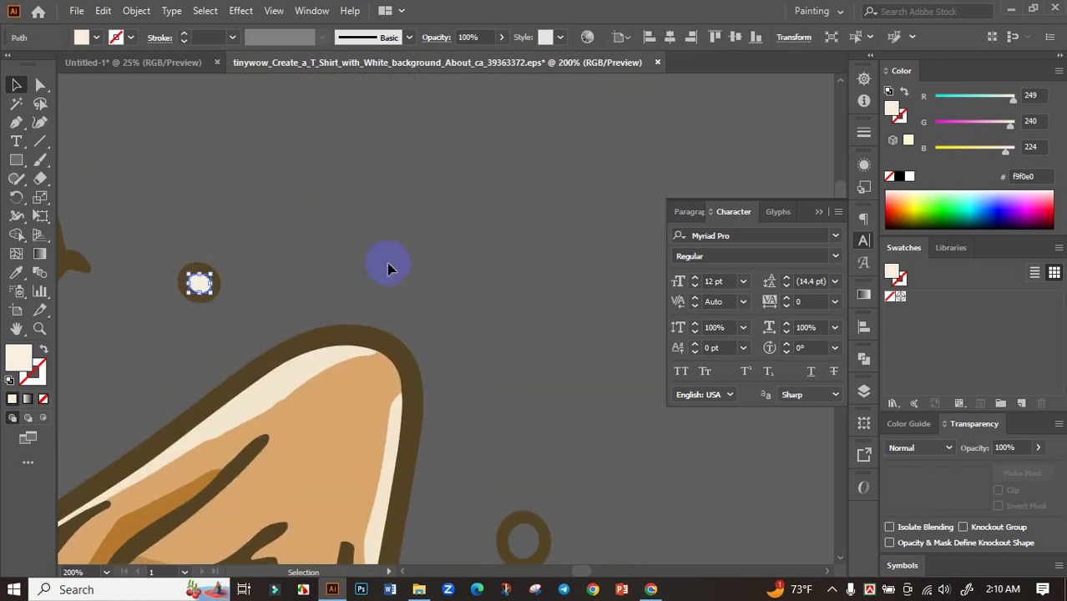
pyautogui.press('Delete')
# Step: Remove the white centres of two more rings and one star's white inner fill
pyautogui.scroll(-2, 430, 255)
pyautogui.scroll(1, 428, 262)
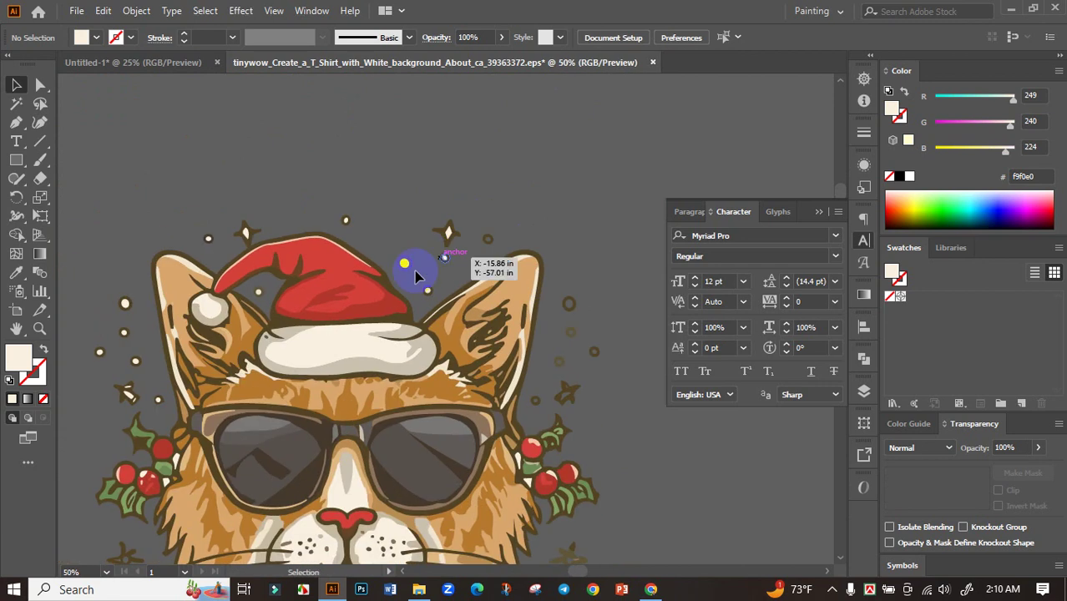
pyautogui.scroll(1, 455, 334)
pyautogui.click(468, 351)
pyautogui.press('Delete')
pyautogui.click(374, 240)
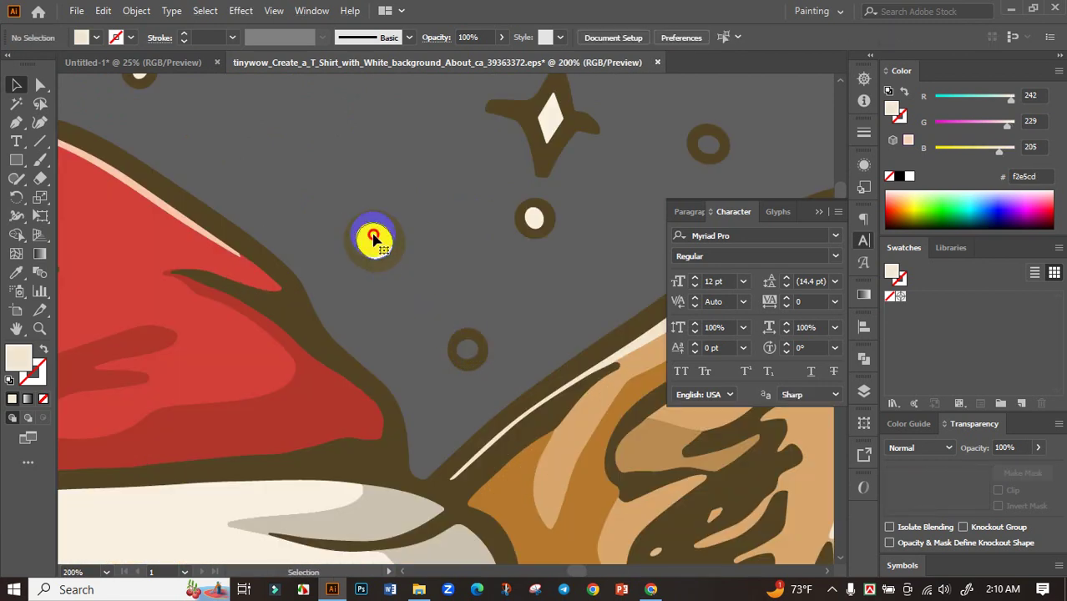
pyautogui.press('Delete')
pyautogui.click(532, 218)
pyautogui.click(559, 111)
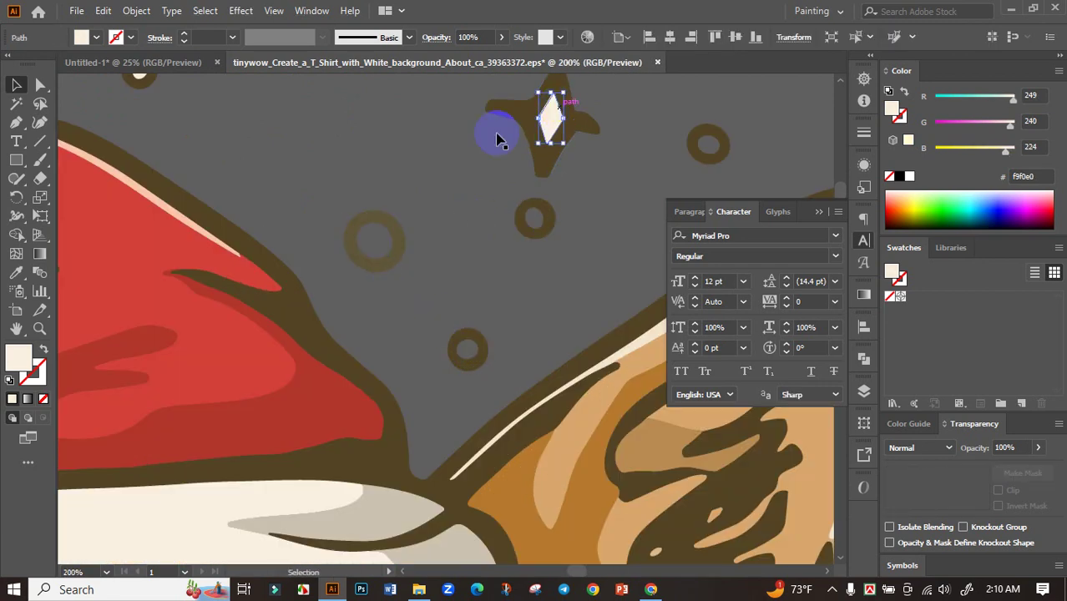
pyautogui.press('Delete')
# Step: Hollow the star beside the hat and the ring with the cream inner ellipse
pyautogui.scroll(-3, 438, 175)
pyautogui.moveTo(365, 159); pyautogui.dragTo(507, 219)
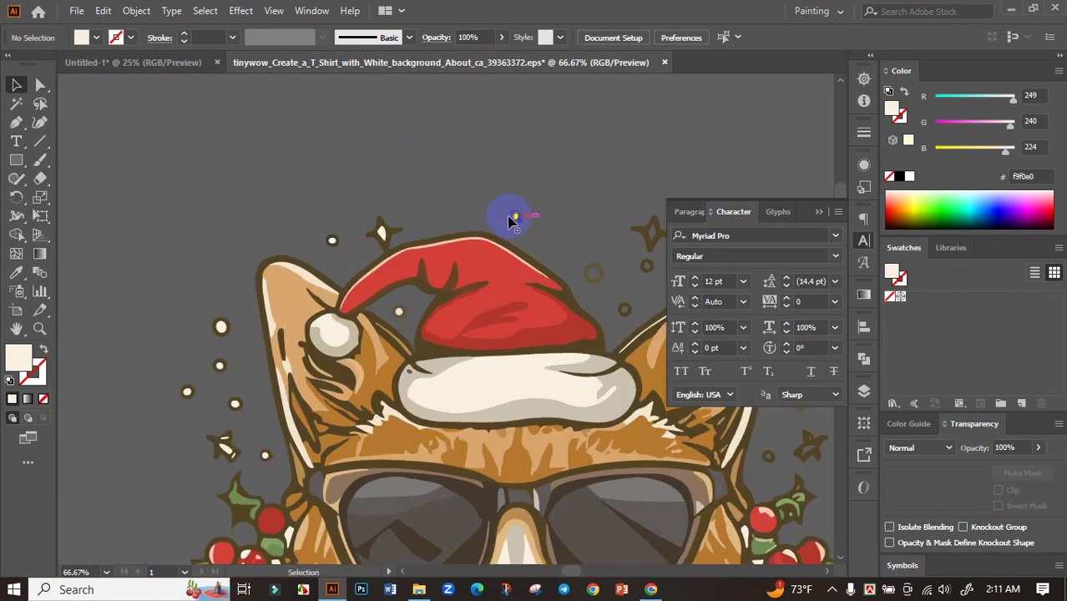
pyautogui.scroll(5, 534, 218)
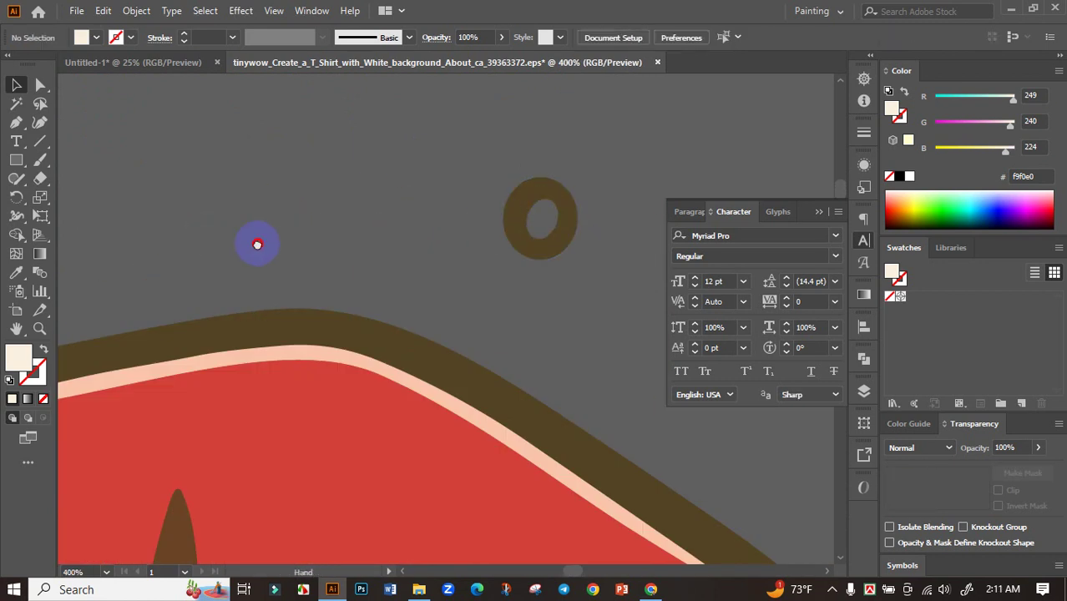
pyautogui.moveTo(258, 243); pyautogui.dragTo(488, 184)
pyautogui.click(309, 236)
pyautogui.press('Delete')
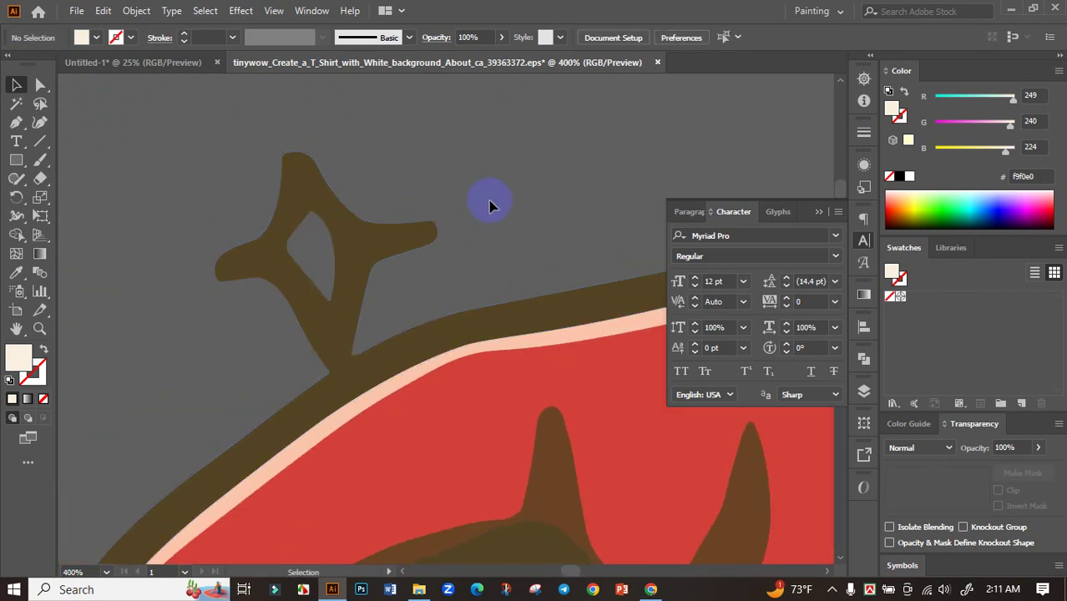
pyautogui.scroll(-3, 489, 205)
pyautogui.scroll(3, 411, 228)
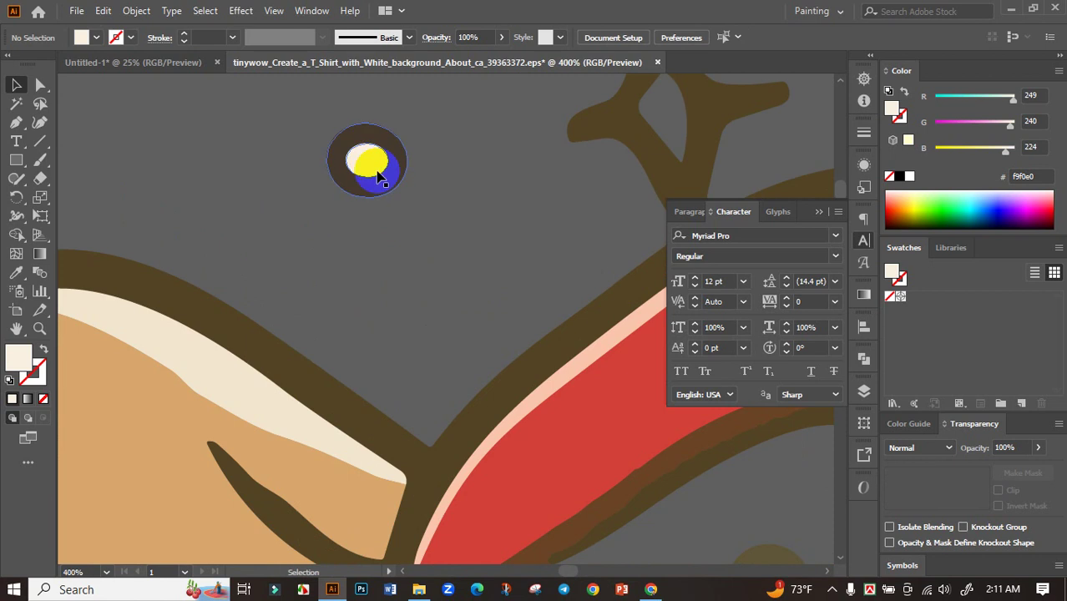
pyautogui.click(367, 160)
pyautogui.press('Delete')
# Step: Delete the white centres of the three dots, top to bottom
pyautogui.scroll(-5, 430, 249)
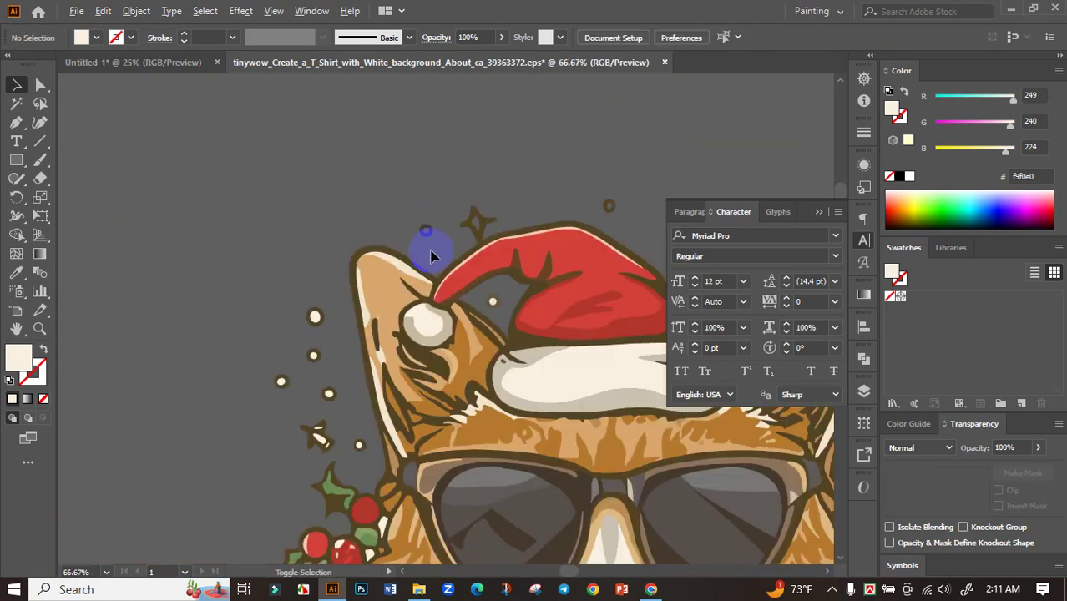
pyautogui.scroll(5, 495, 284)
pyautogui.click(495, 286)
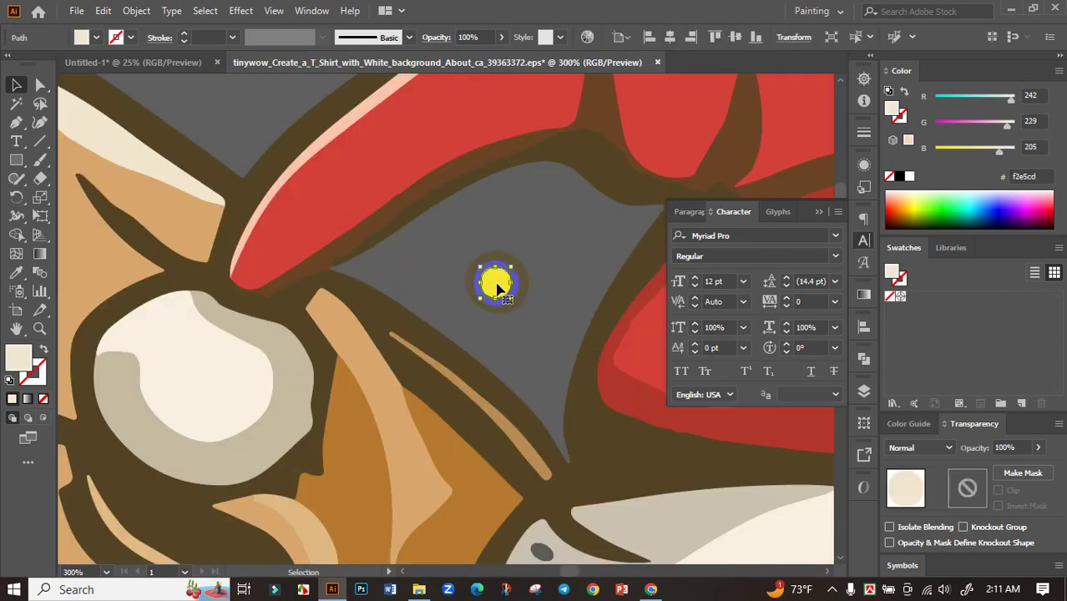
pyautogui.scroll(-4, 468, 293)
pyautogui.scroll(1, 423, 246)
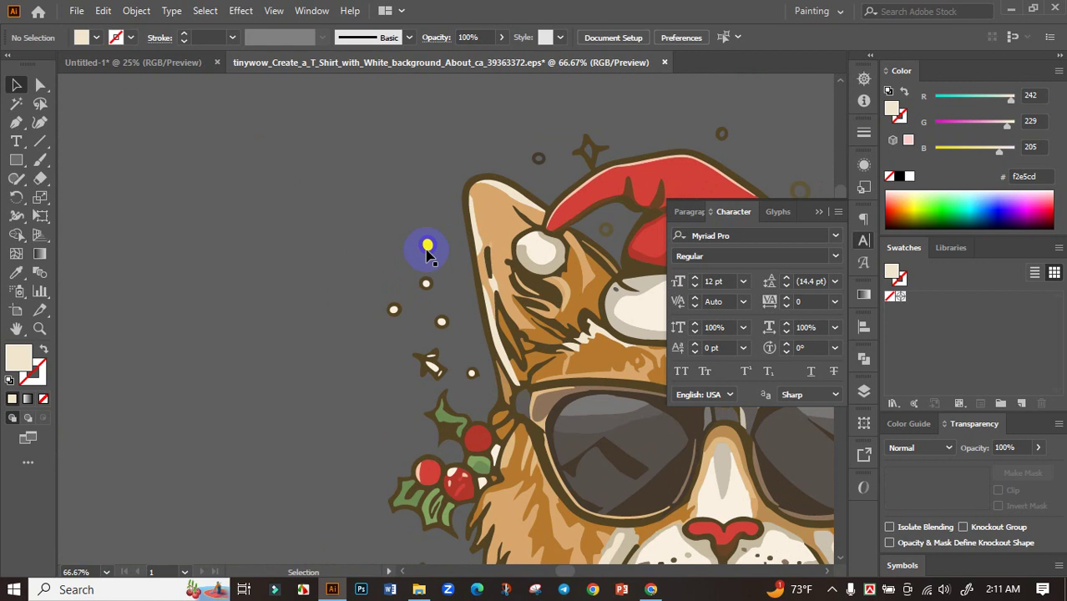
pyautogui.scroll(3, 428, 241)
pyautogui.click(434, 237)
pyautogui.press('Delete')
pyautogui.click(428, 350)
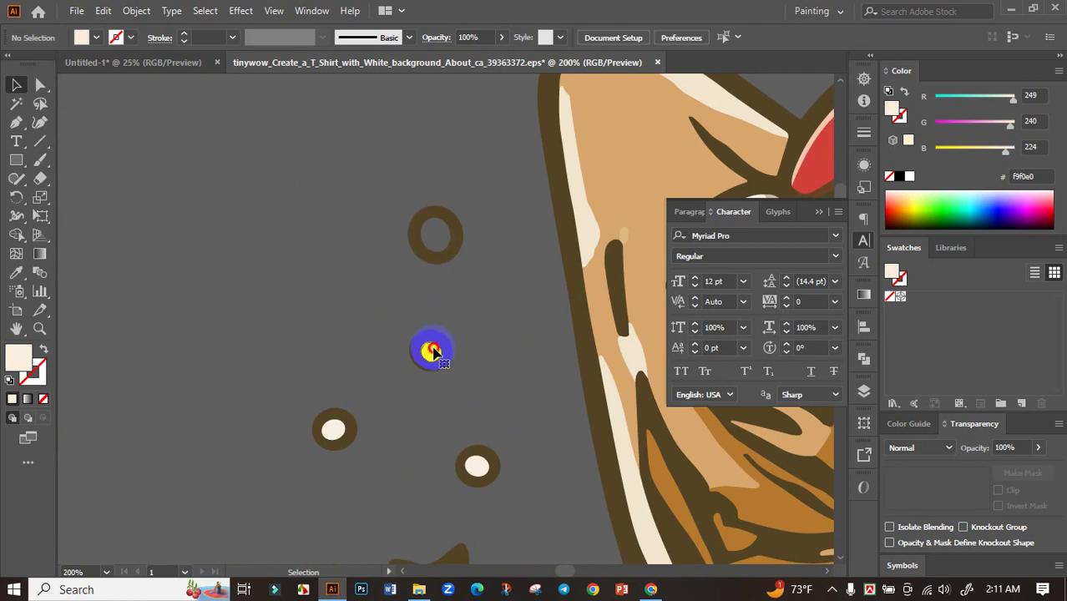
pyautogui.press('Delete')
pyautogui.click(333, 429)
pyautogui.press('Delete')
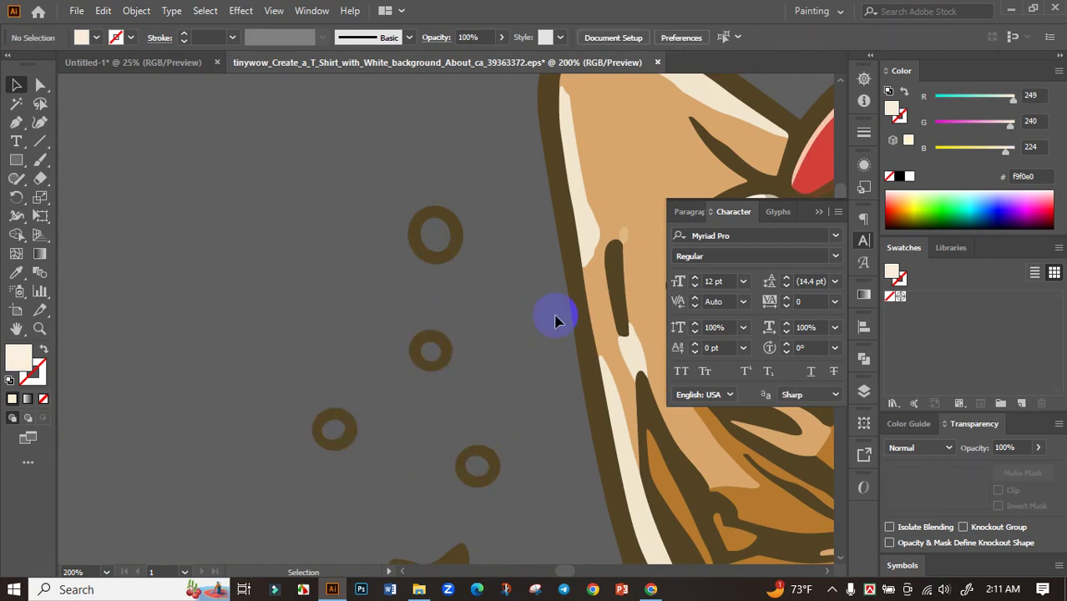
# Step: Remove the white leaf shape inside the brown star
pyautogui.scroll(-3, 528, 332)
pyautogui.scroll(-2, 484, 351)
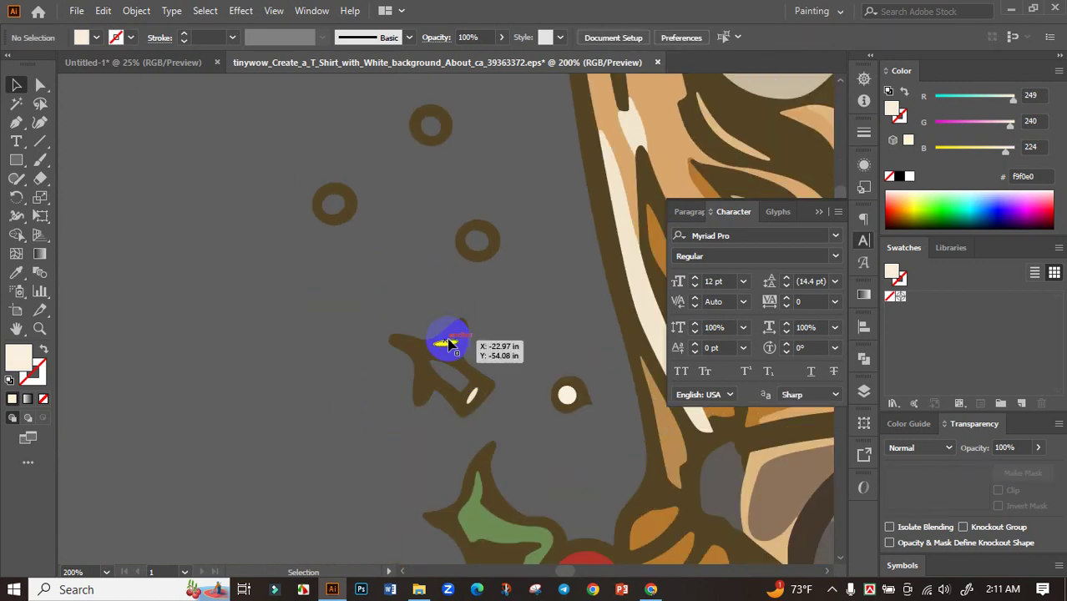
pyautogui.click(472, 394)
pyautogui.press('Delete')
pyautogui.click(567, 394)
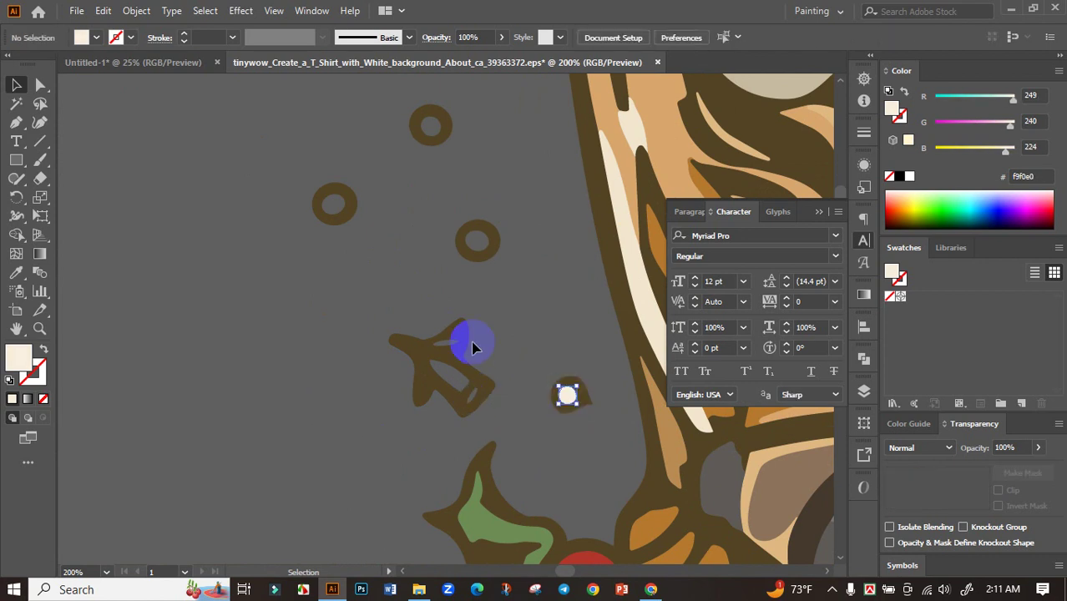
pyautogui.scroll(5, 510, 279)
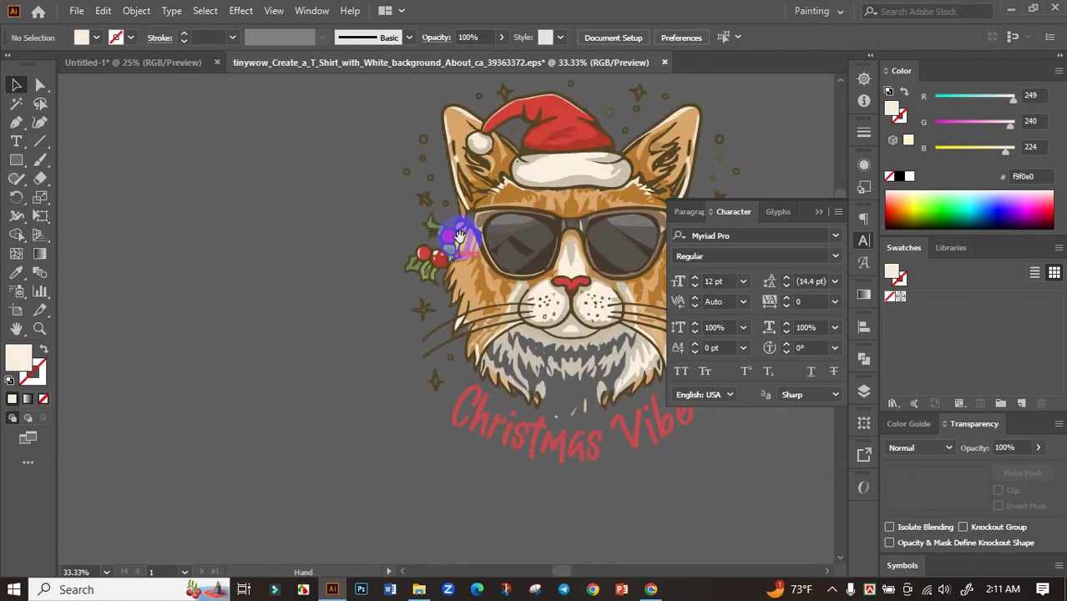
pyautogui.scroll(4, 434, 233)
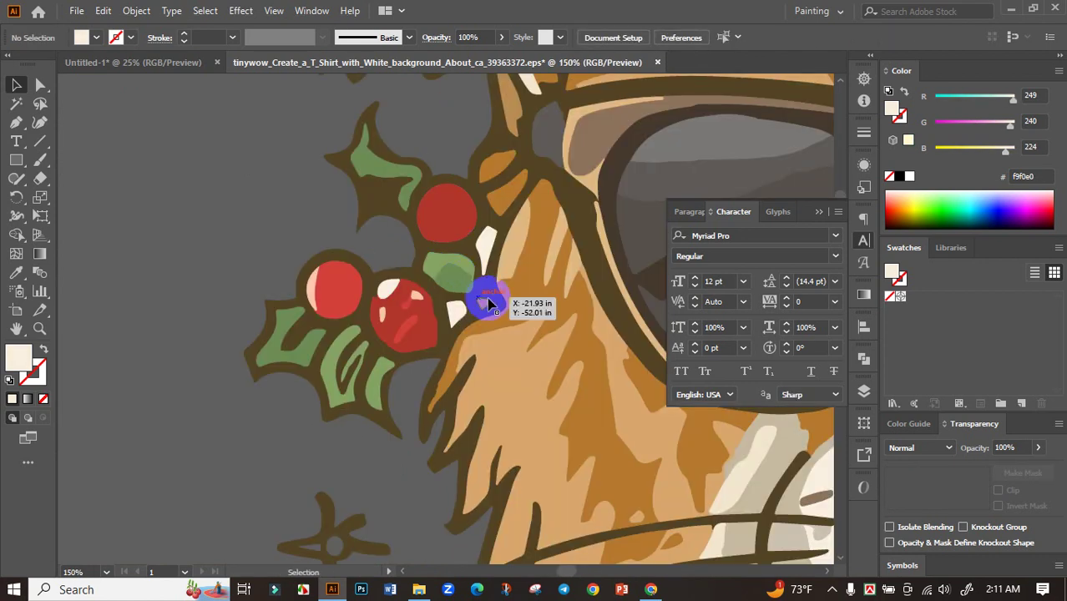
# Step: Try moving the small white highlight onto the middle berry, then undo the move
pyautogui.click(485, 247)
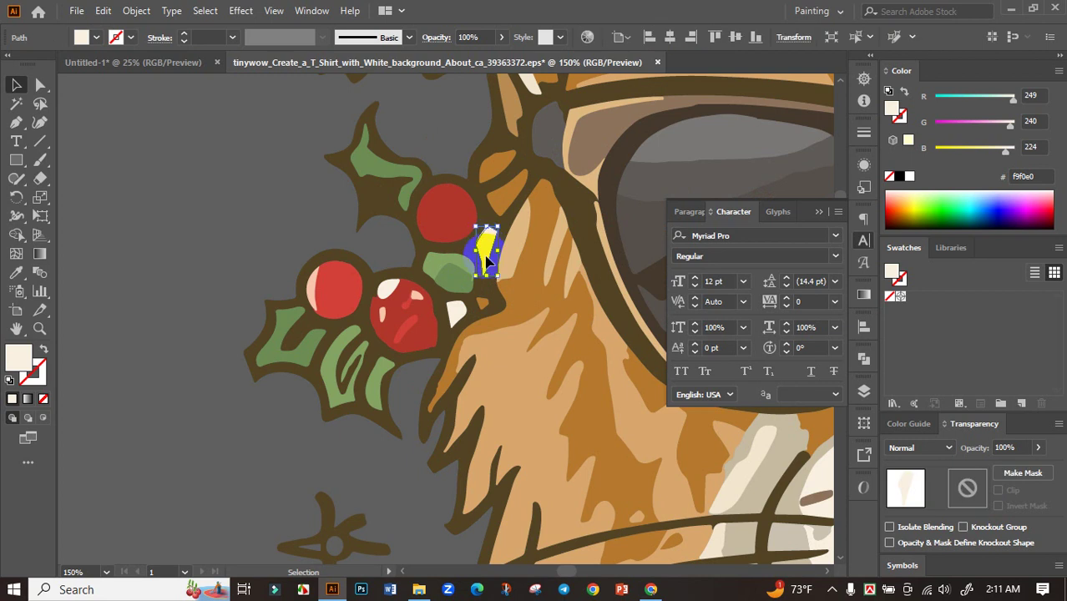
pyautogui.moveTo(485, 250); pyautogui.dragTo(381, 284)
pyautogui.click(369, 248)
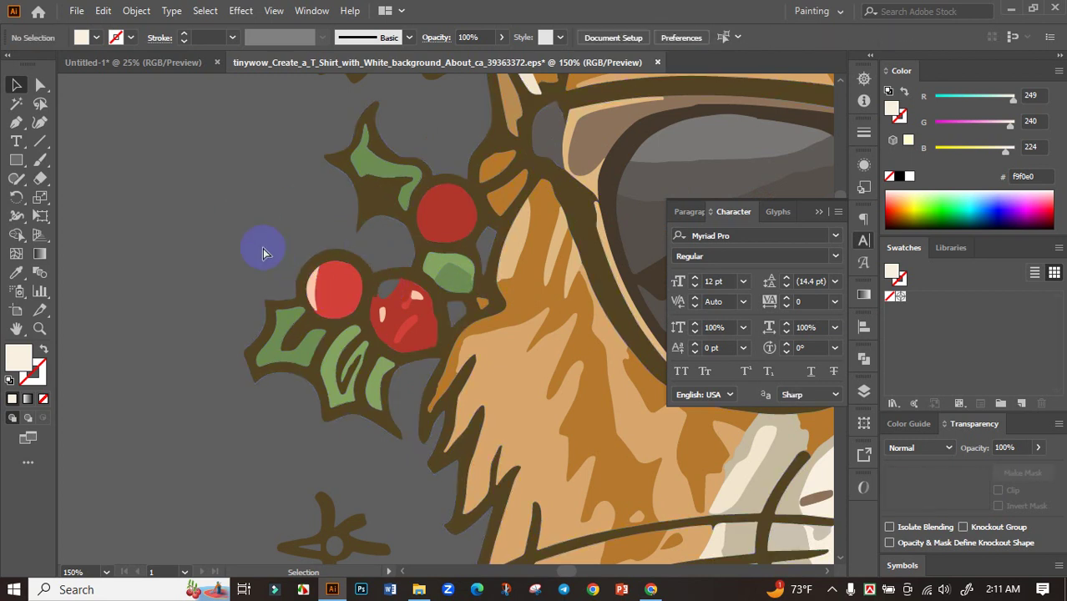
pyautogui.hotkey('ctrl', 'z')
pyautogui.click(208, 220)
# Step: Delete the stray white highlight near the holly berries and recentre the whole cat
pyautogui.scroll(-5, 187, 216)
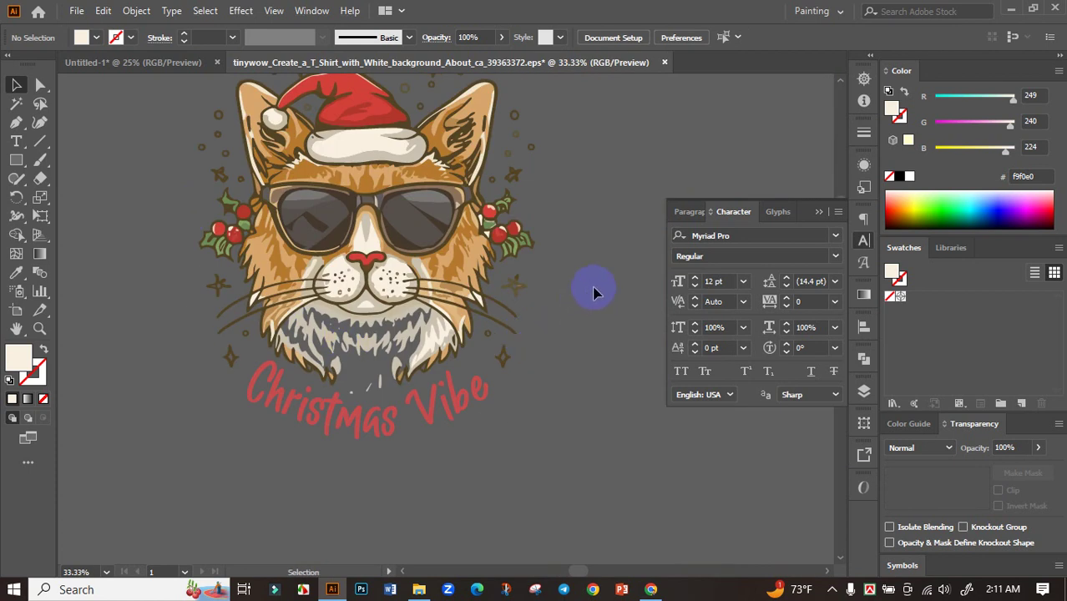
pyautogui.scroll(4, 547, 265)
pyautogui.scroll(2, 307, 203)
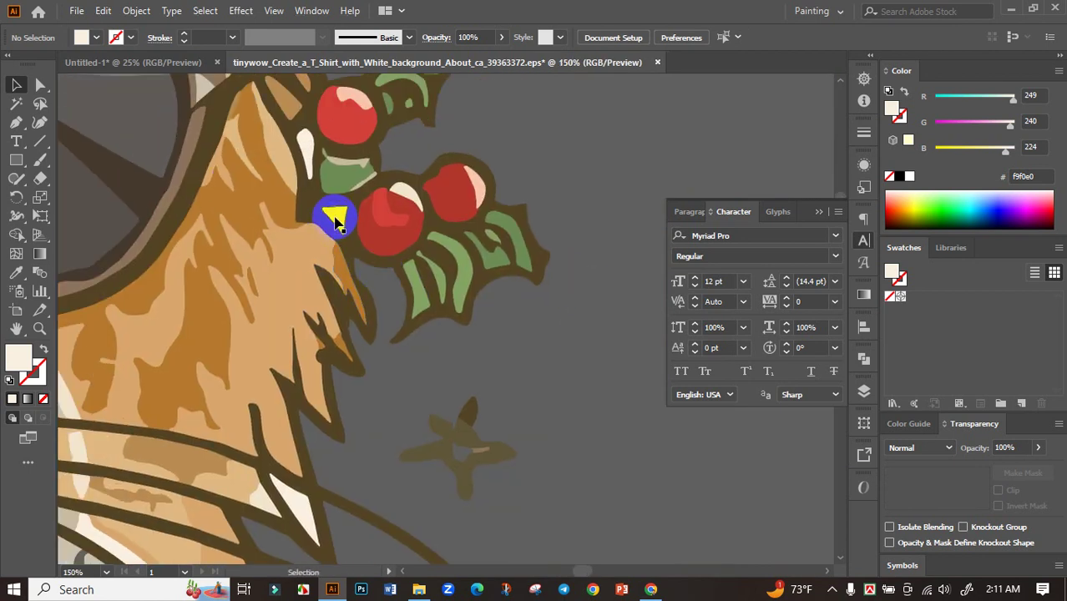
pyautogui.click(334, 219)
pyautogui.click(304, 150)
pyautogui.press('Delete')
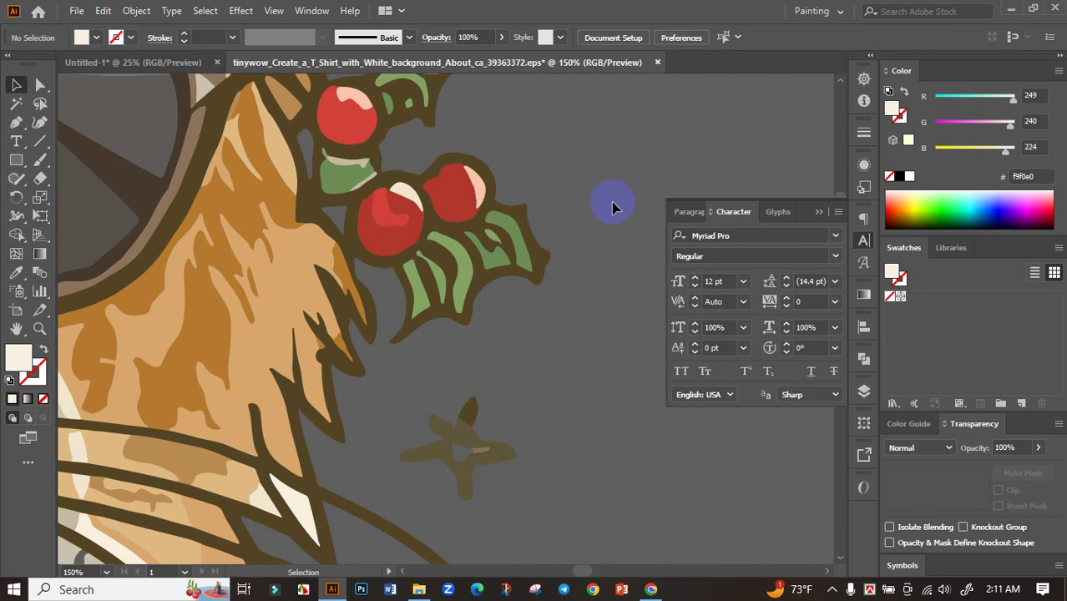
pyautogui.scroll(-3, 613, 207)
pyautogui.scroll(-2, 619, 202)
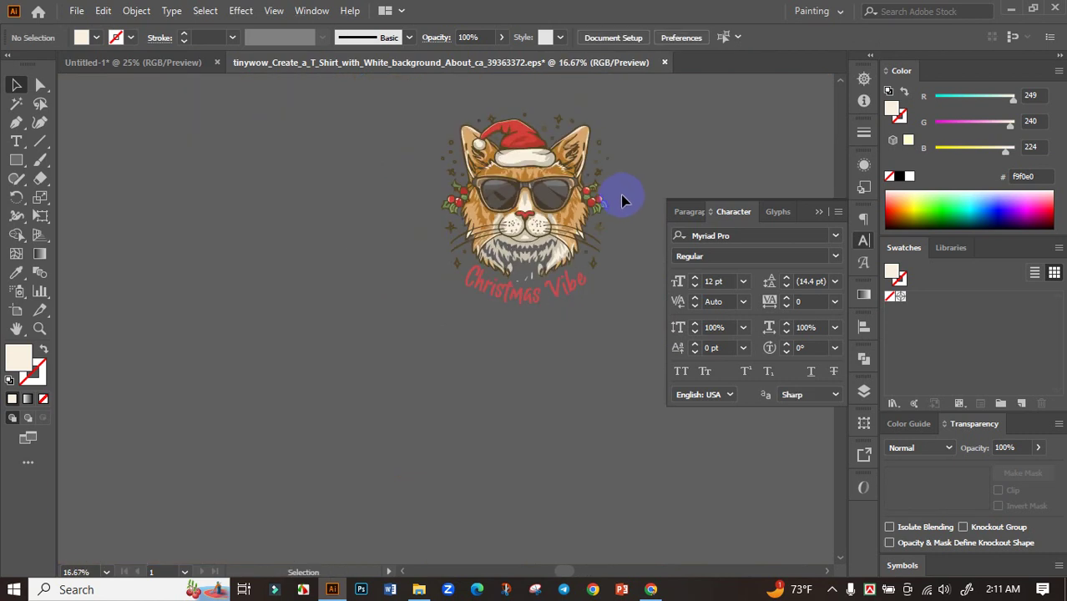
pyautogui.moveTo(618, 202); pyautogui.dragTo(574, 188)
# Step: Group all the artwork, then Magic Wand-select every same-coloured brown path
pyautogui.hotkey('ctrl', 'a')
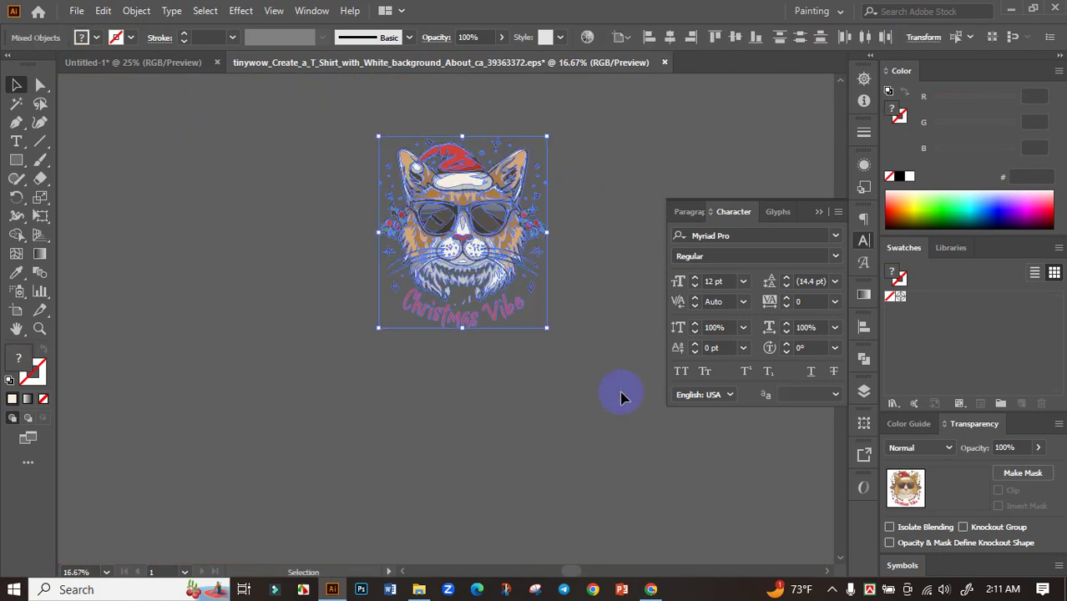
pyautogui.hotkey('ctrl', 'g')
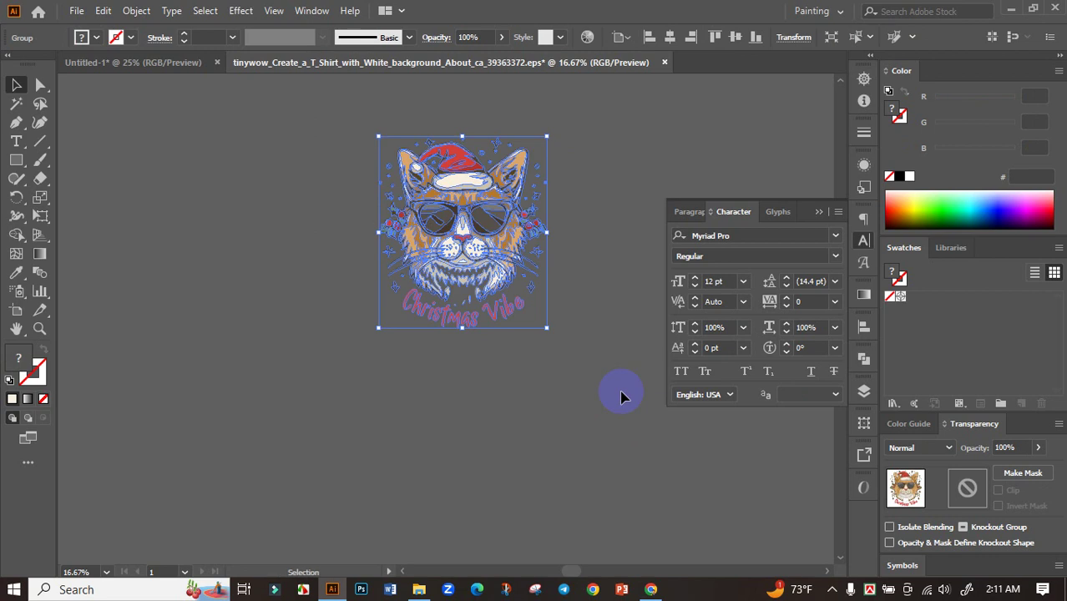
pyautogui.click(620, 407)
pyautogui.scroll(2, 547, 300)
pyautogui.scroll(1, 539, 258)
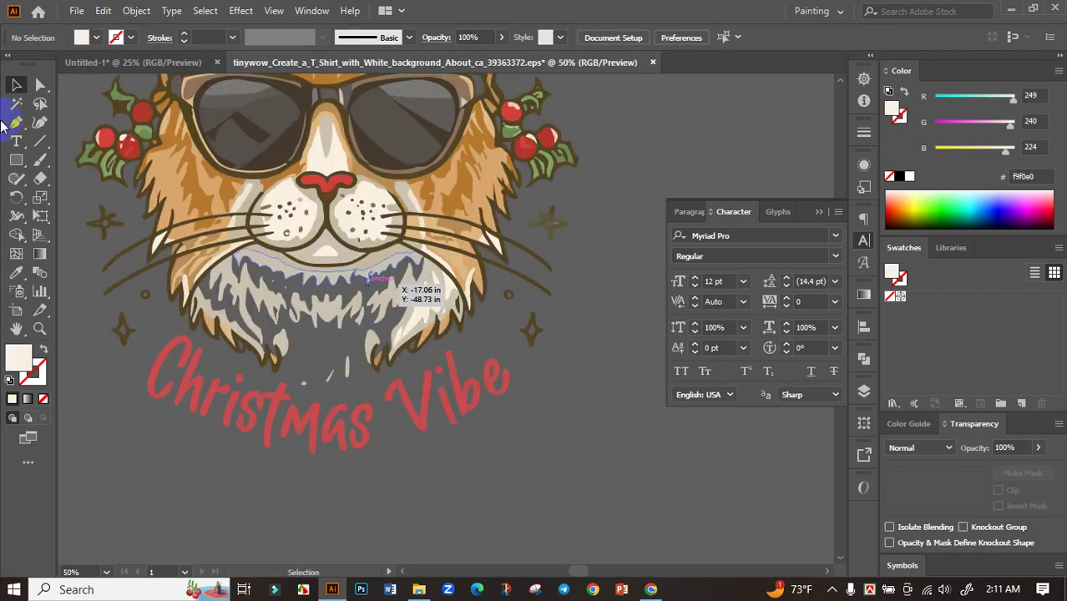
pyautogui.click(16, 103)
pyautogui.click(532, 282)
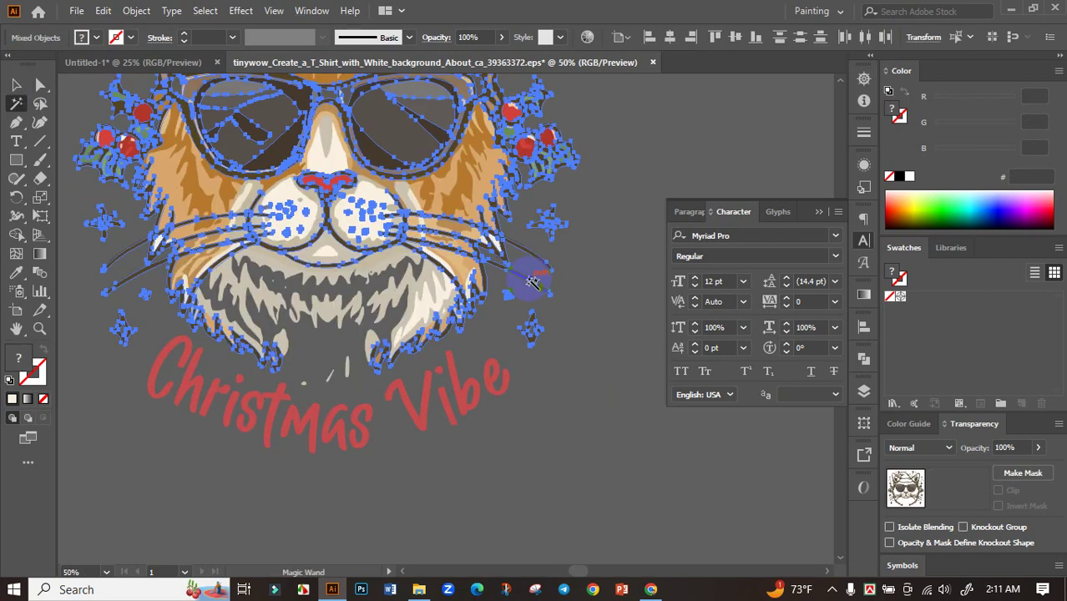
# Step: Recolor the browns, raising their brightness from 41.57% to 60.03%
pyautogui.scroll(-2, 532, 283)
pyautogui.scroll(1, 531, 276)
pyautogui.scroll(1, 531, 276)
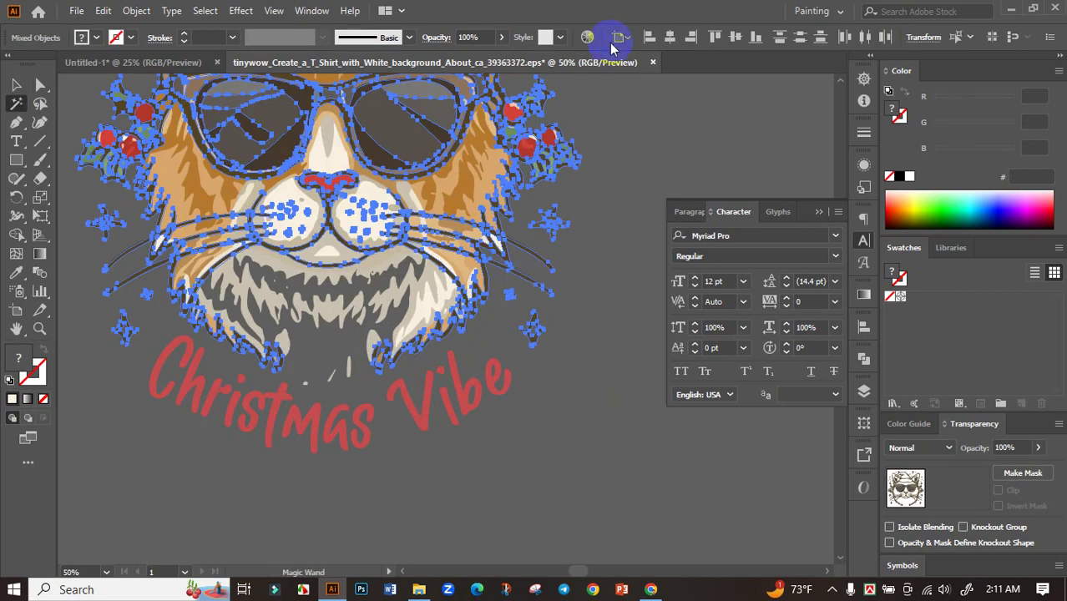
pyautogui.click(588, 37)
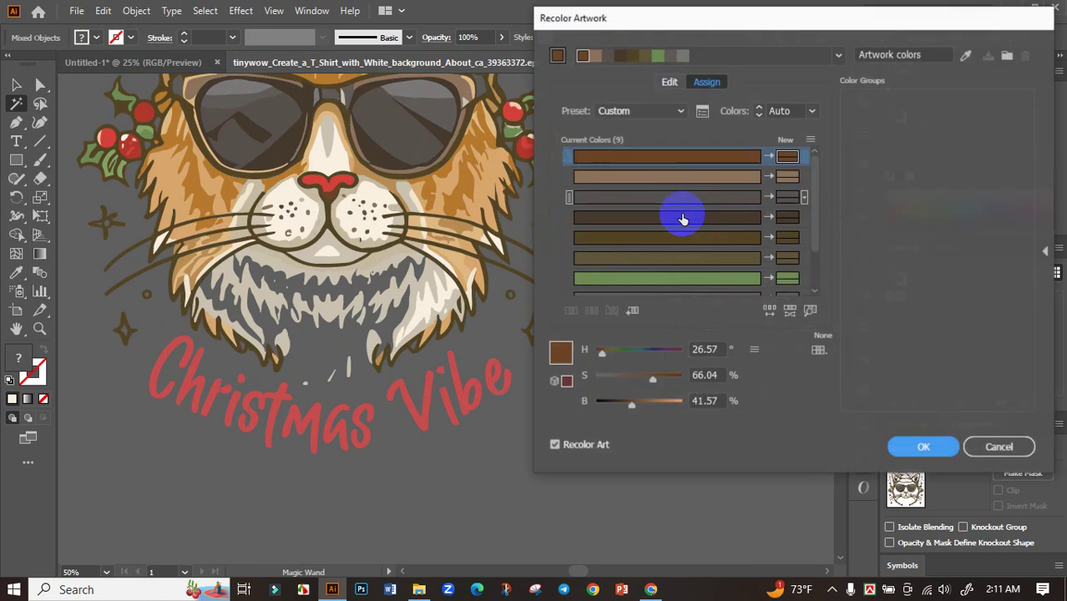
pyautogui.click(669, 84)
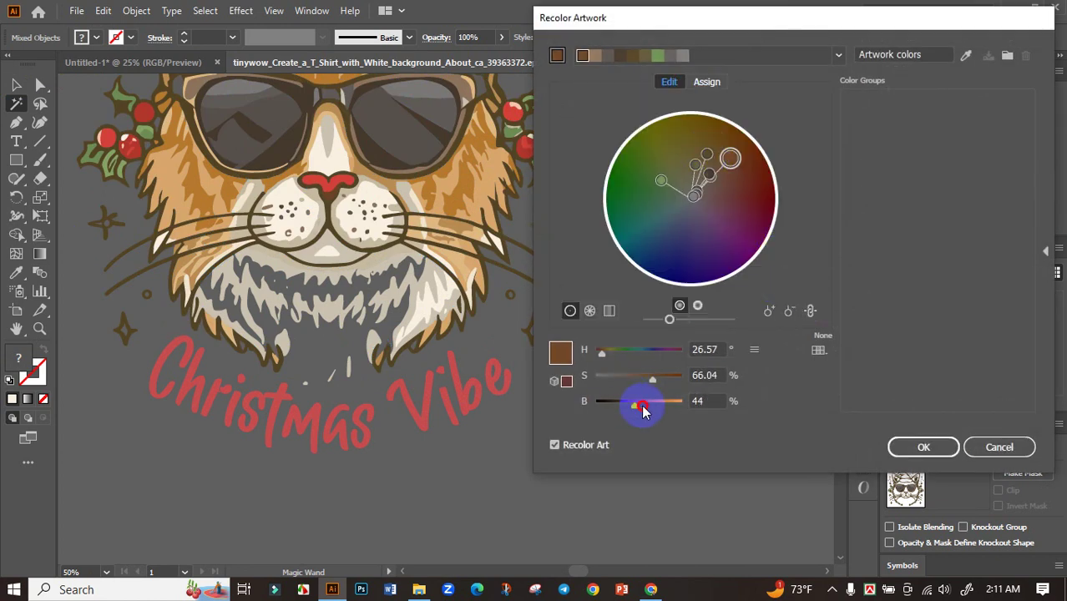
pyautogui.moveTo(643, 409); pyautogui.dragTo(643, 409)
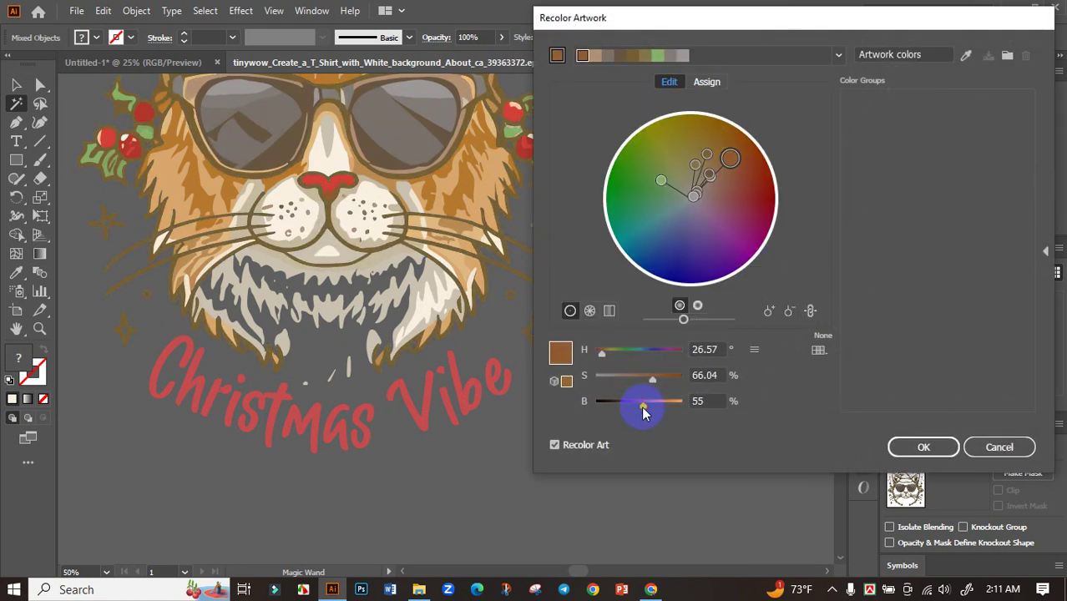
pyautogui.click(689, 321)
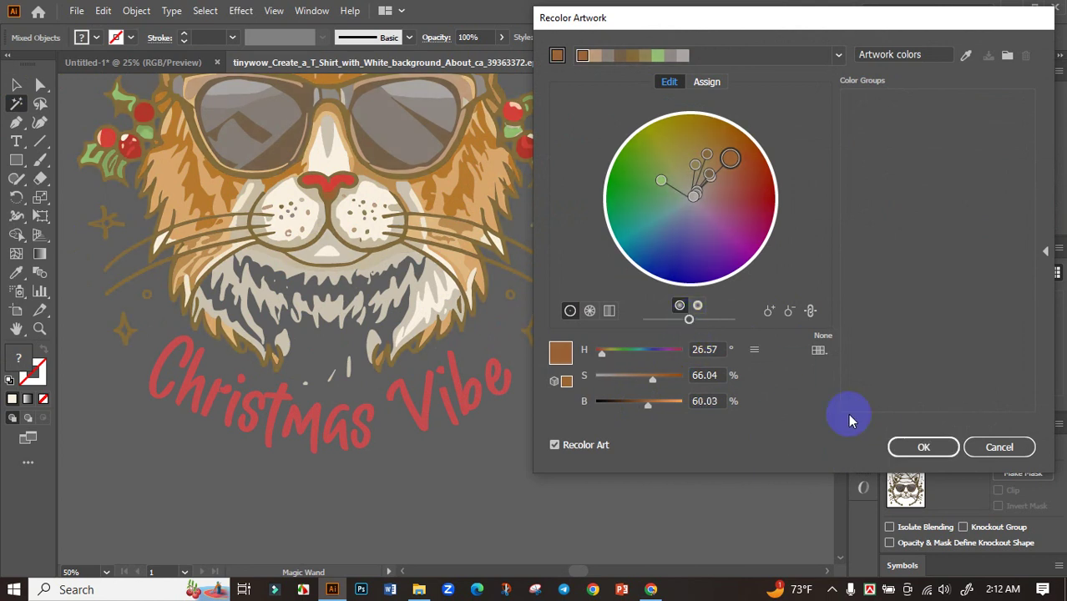
pyautogui.click(918, 442)
# Step: Click the cat artwork with the Selection tool to check the group
pyautogui.click(16, 86)
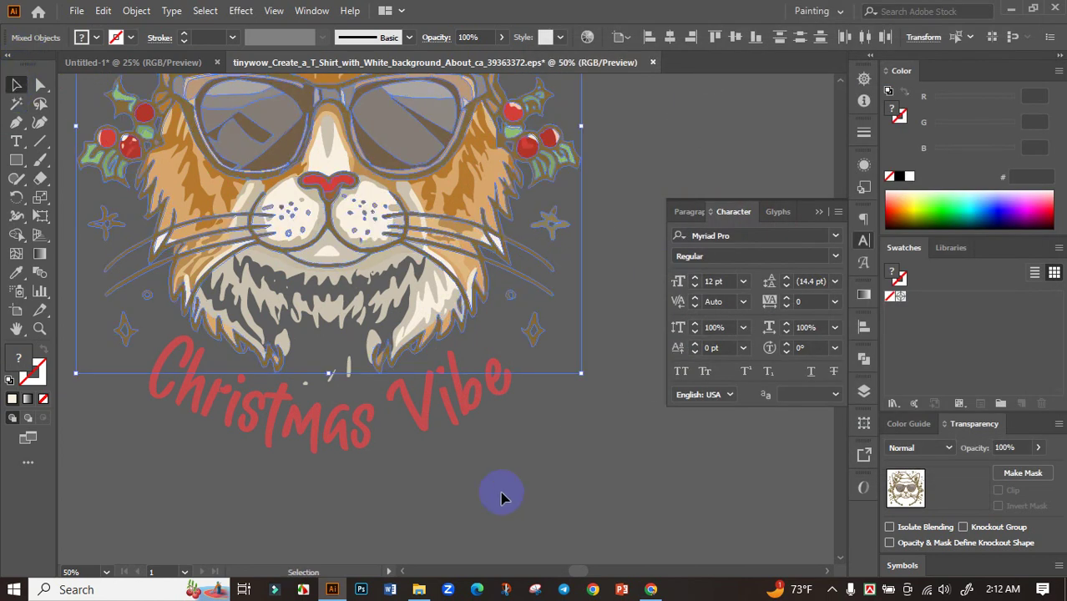
pyautogui.click(497, 493)
pyautogui.click(448, 409)
# Step: Undo an accidental Magic Wand deletion and return to the Selection tool with the artwork in view
pyautogui.click(563, 471)
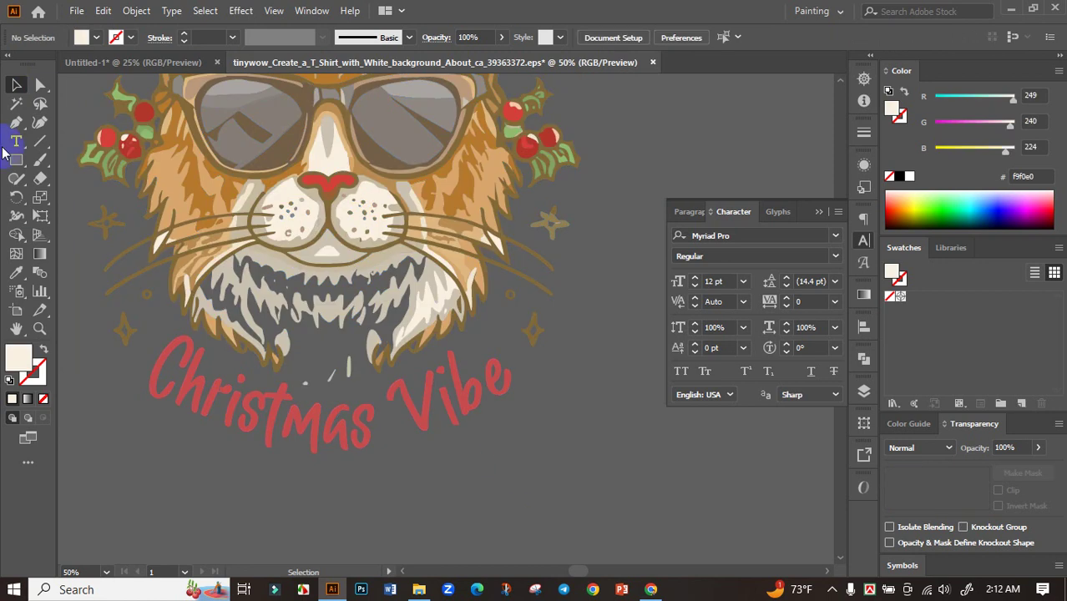
pyautogui.click(17, 104)
pyautogui.click(300, 427)
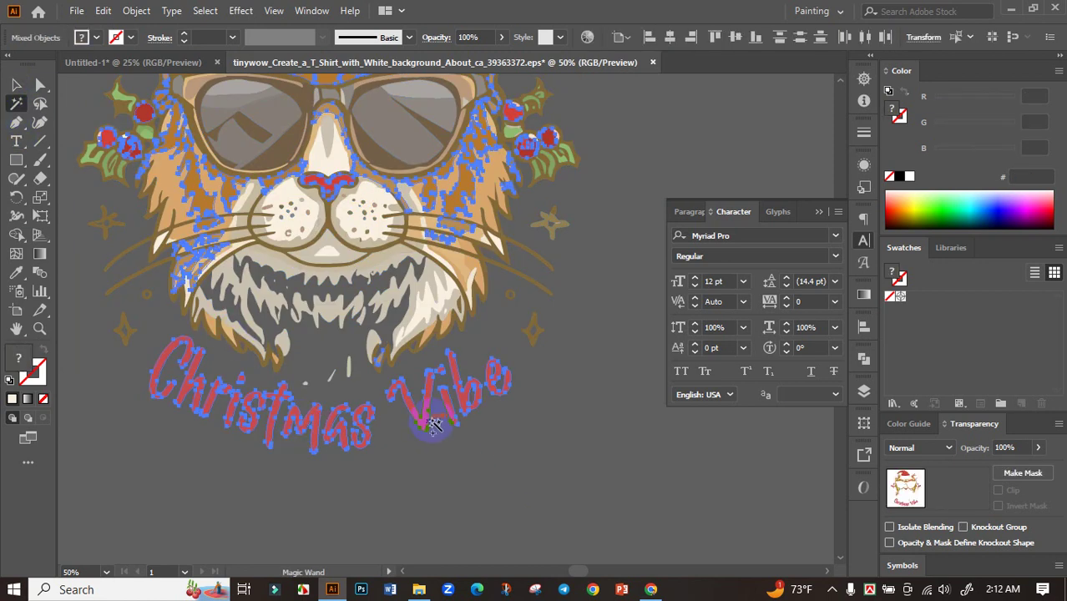
pyautogui.press('Delete')
pyautogui.hotkey('ctrl', '-')
pyautogui.hotkey('ctrl', '-')
pyautogui.hotkey('ctrl', '-')
pyautogui.hotkey('ctrl', 'z')
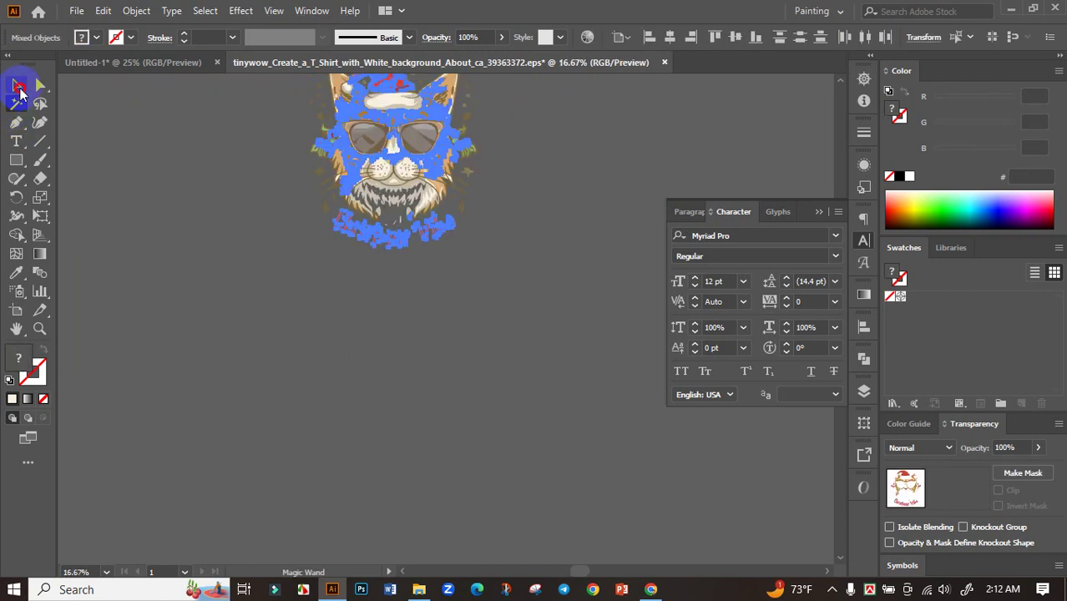
pyautogui.click(16, 85)
pyautogui.click(346, 269)
pyautogui.hotkey('ctrl', '+')
pyautogui.hotkey('ctrl', '+')
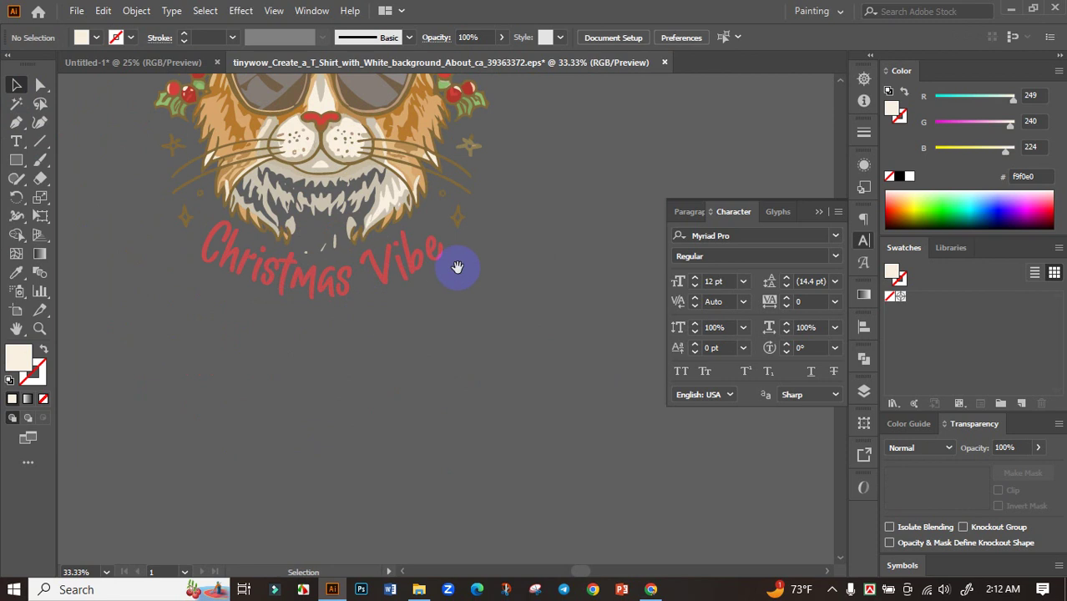
pyautogui.moveTo(458, 267)
pyautogui.mouseDown()
pyautogui.moveTo(453, 530)
pyautogui.moveTo(486, 436)
pyautogui.mouseUp()
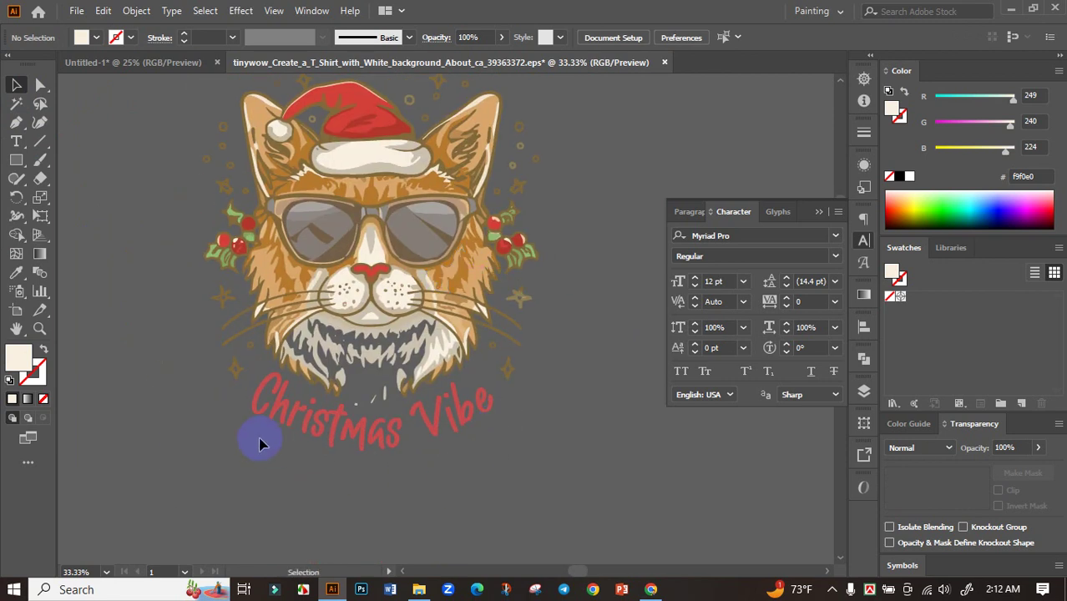
# Step: Recolor the Christmas Vibe lettering to a red with 77% saturation and 92% brightness
pyautogui.click(498, 429)
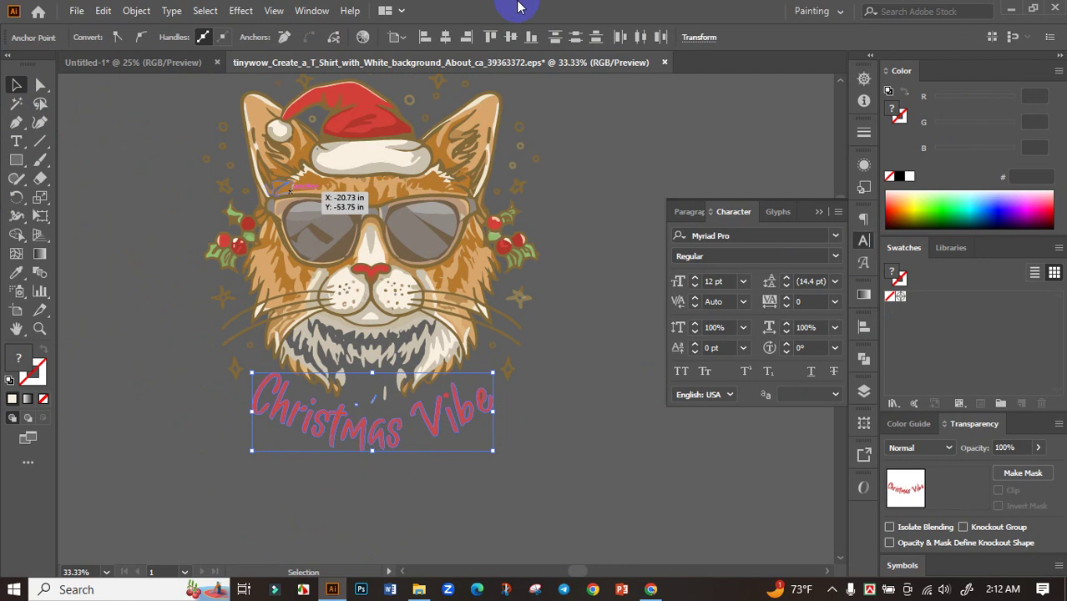
pyautogui.click(363, 37)
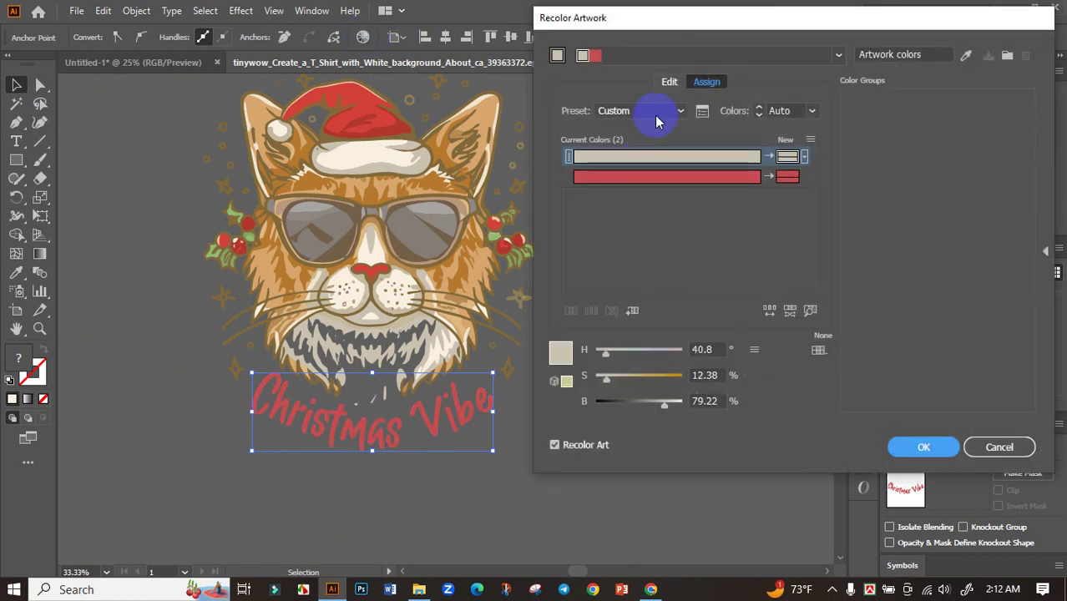
pyautogui.click(672, 81)
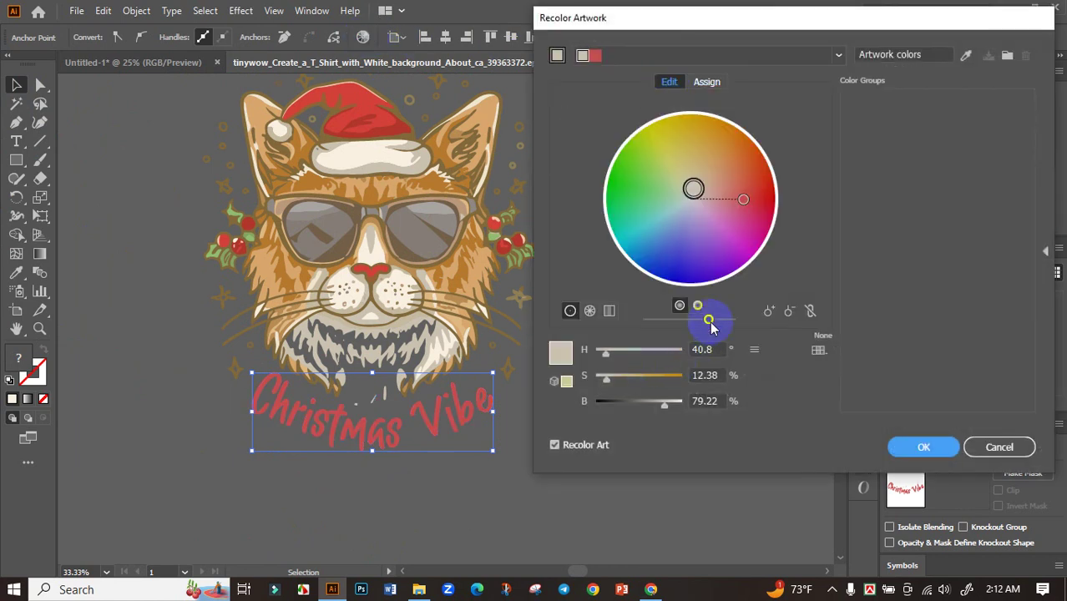
pyautogui.moveTo(710, 324); pyautogui.dragTo(718, 322)
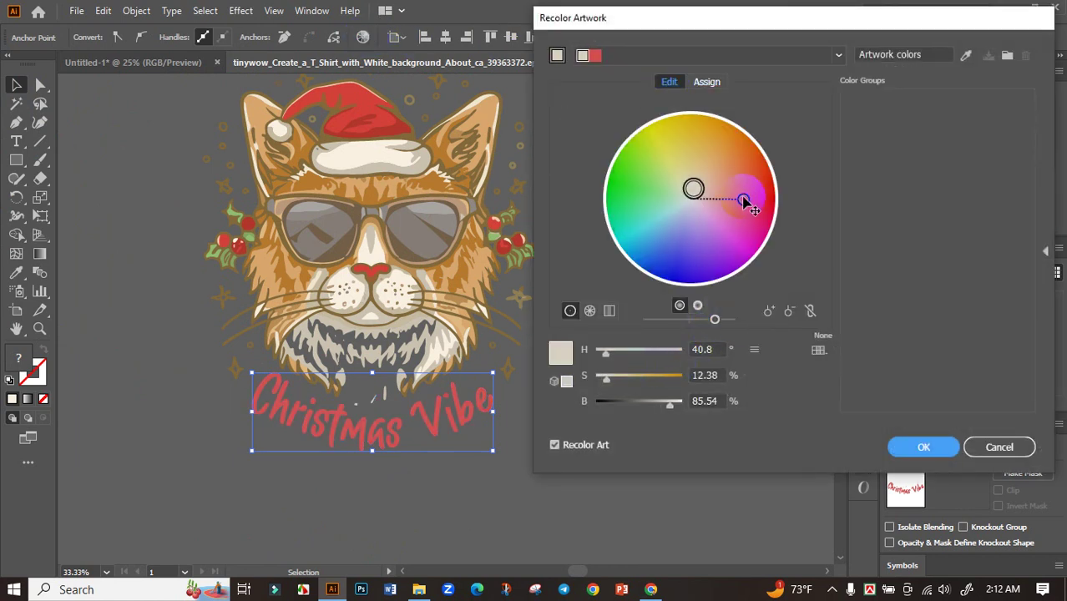
pyautogui.moveTo(743, 198); pyautogui.dragTo(755, 197)
pyautogui.moveTo(662, 377); pyautogui.dragTo(663, 380)
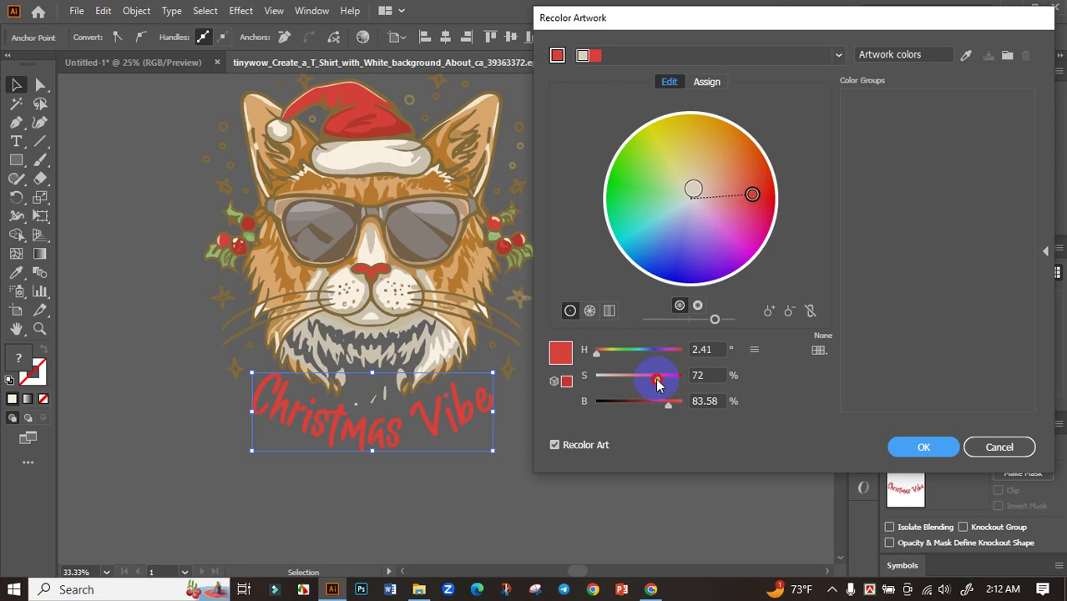
pyautogui.moveTo(660, 381); pyautogui.dragTo(678, 406)
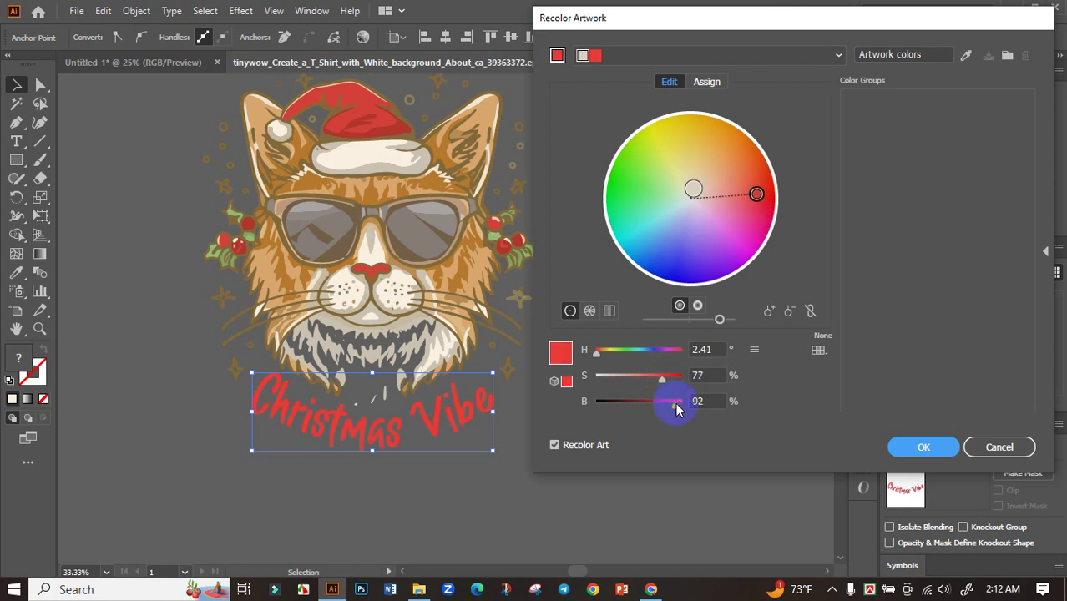
pyautogui.click(921, 447)
pyautogui.click(567, 298)
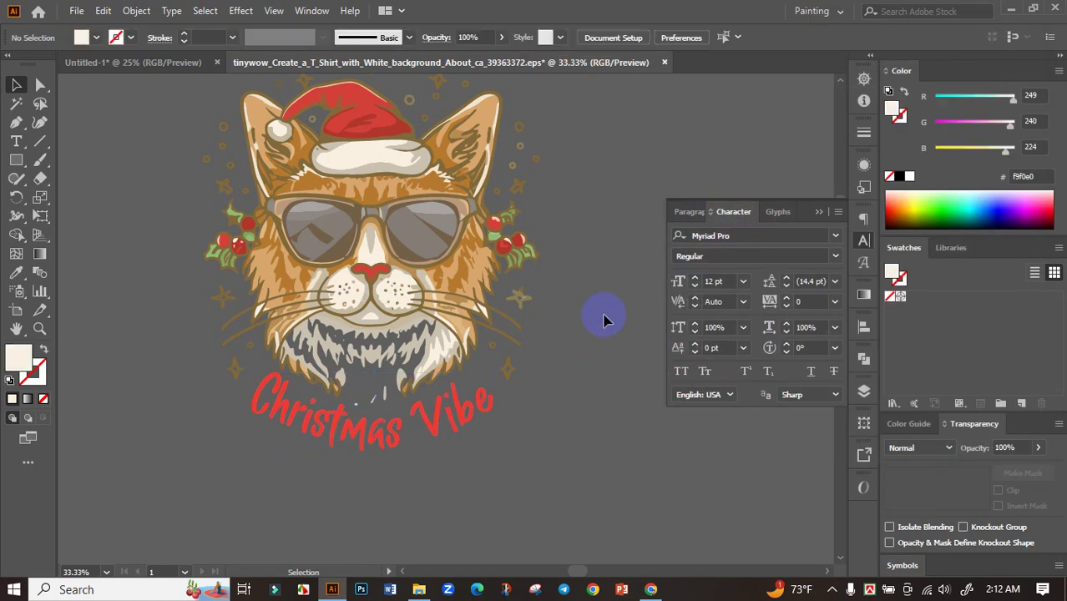
pyautogui.hotkey('ctrl', '-')
# Step: Move the whole cat artwork into Untitled-1 and centre it horizontally on the artboard
pyautogui.scroll(1, 291, 266)
pyautogui.moveTo(246, 279); pyautogui.dragTo(624, 553)
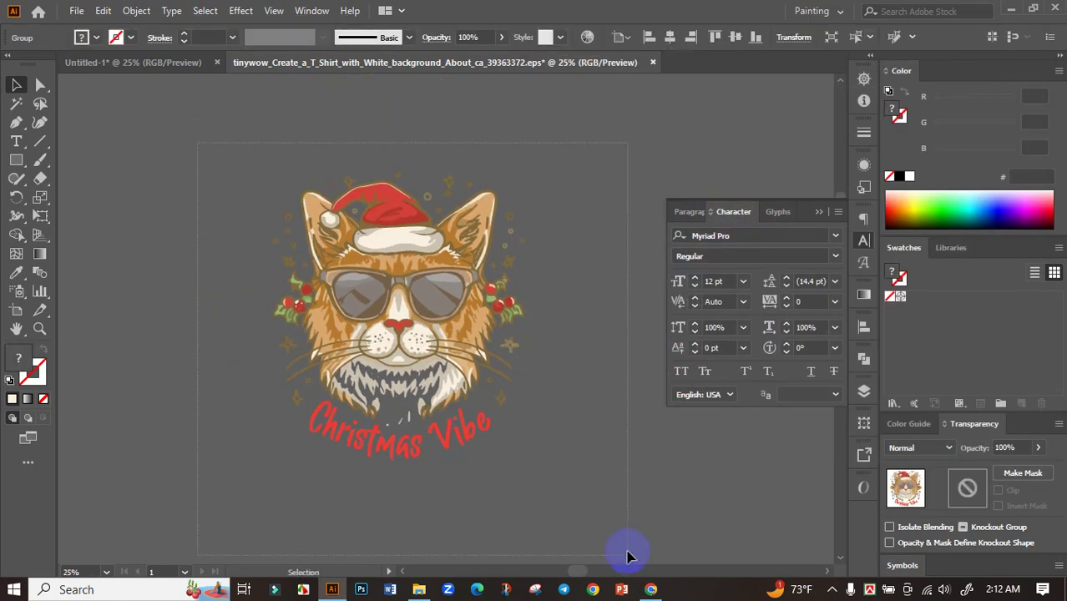
pyautogui.moveTo(400, 286)
pyautogui.mouseDown()
pyautogui.moveTo(174, 62)
pyautogui.moveTo(402, 305)
pyautogui.mouseUp()
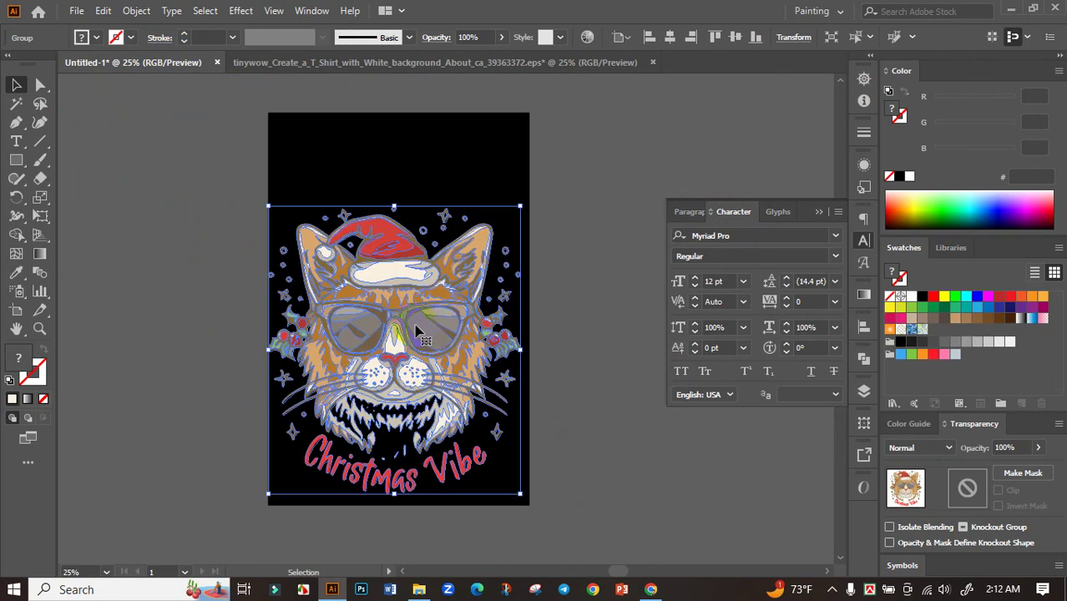
pyautogui.click(864, 326)
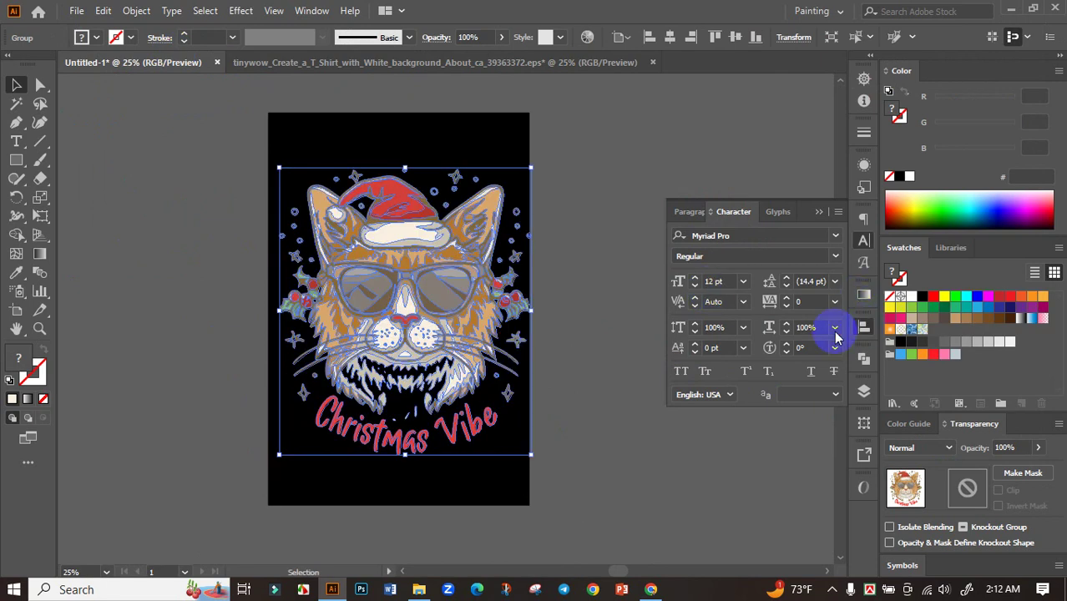
pyautogui.click(805, 363)
pyautogui.click(819, 320)
pyautogui.click(635, 306)
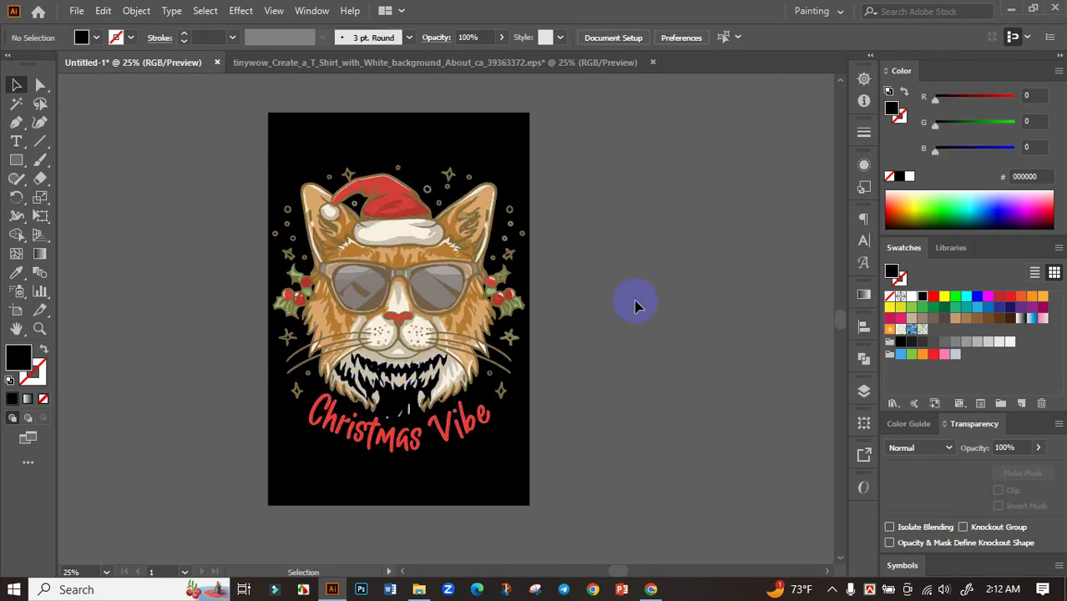
pyautogui.hotkey('ctrl', 'a')
pyautogui.hotkey('ctrl', '0')
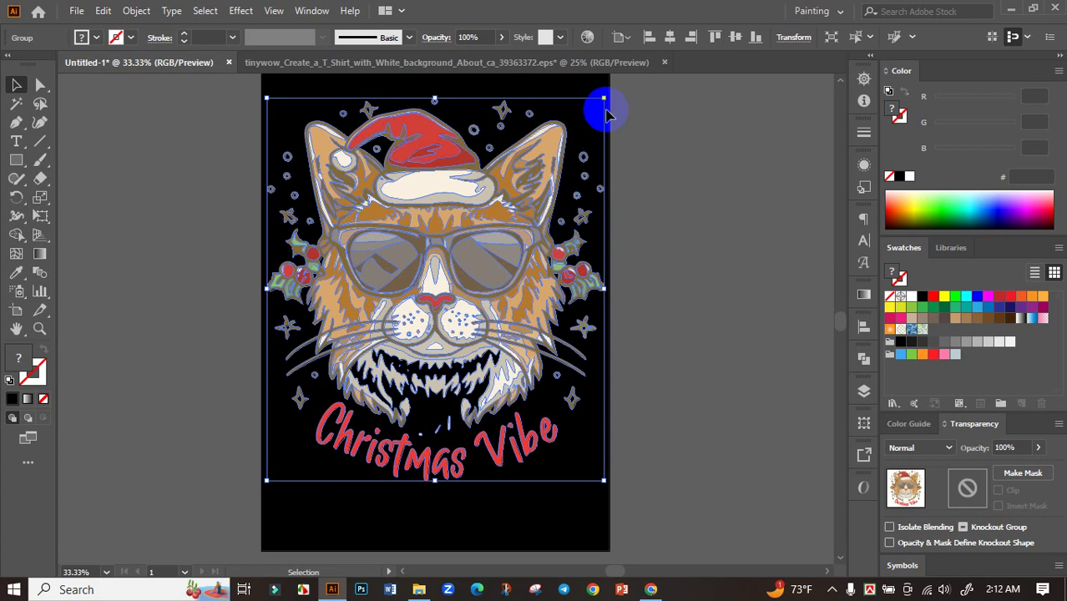
pyautogui.click(659, 200)
pyautogui.keyDown('alt'); pyautogui.scroll(-2, 649, 255); pyautogui.keyUp('alt')
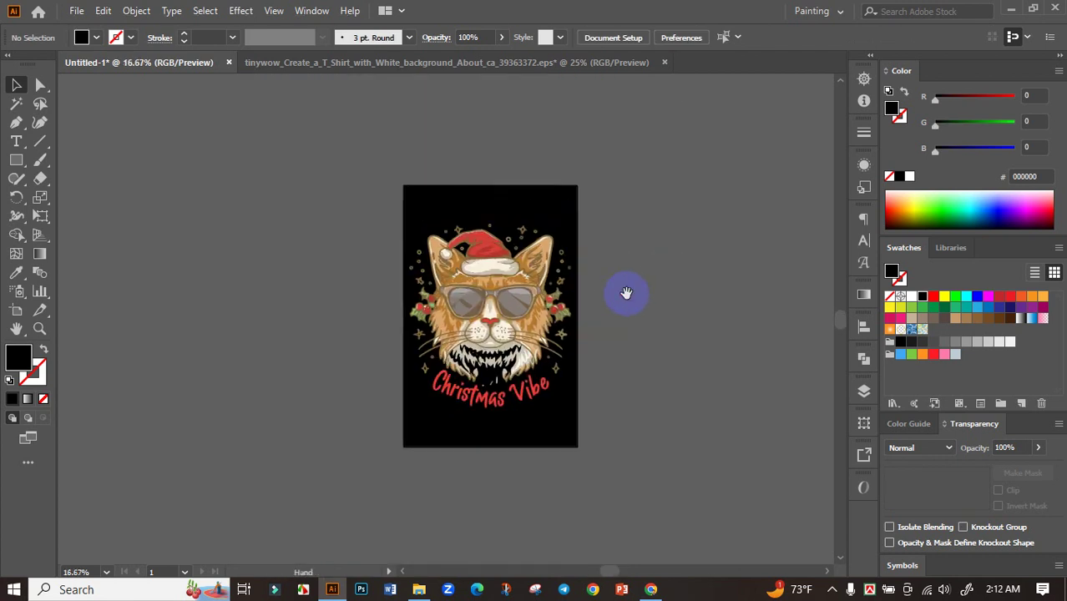
pyautogui.keyDown('alt'); pyautogui.scroll(1, 659, 330); pyautogui.keyUp('alt')
# Step: Change the background rectangle's fill from black to white
pyautogui.moveTo(653, 345); pyautogui.dragTo(640, 362)
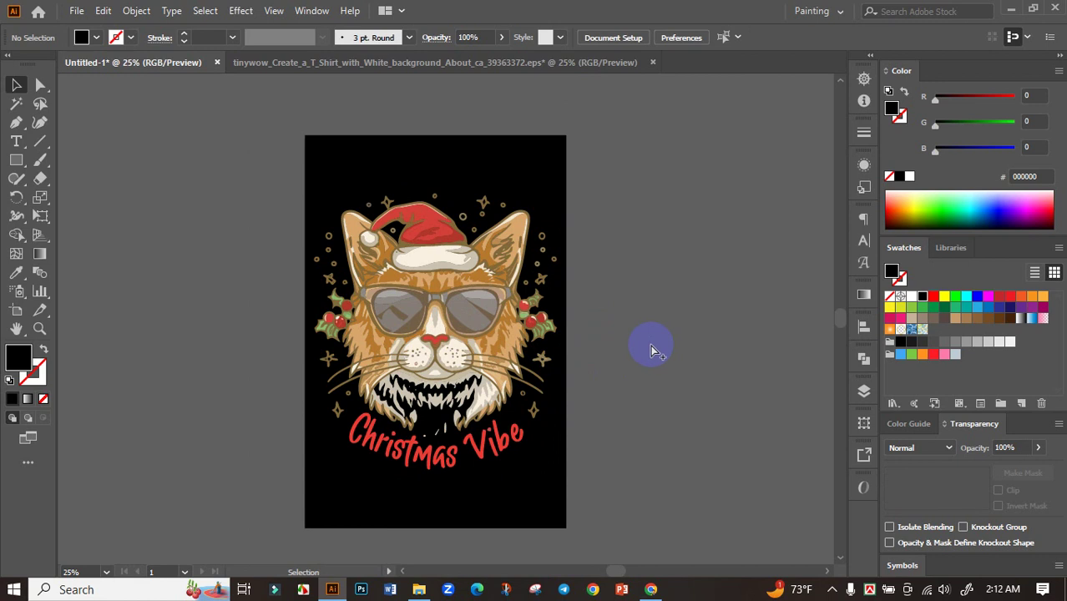
pyautogui.hotkey('ctrl', 'a')
pyautogui.click(665, 302)
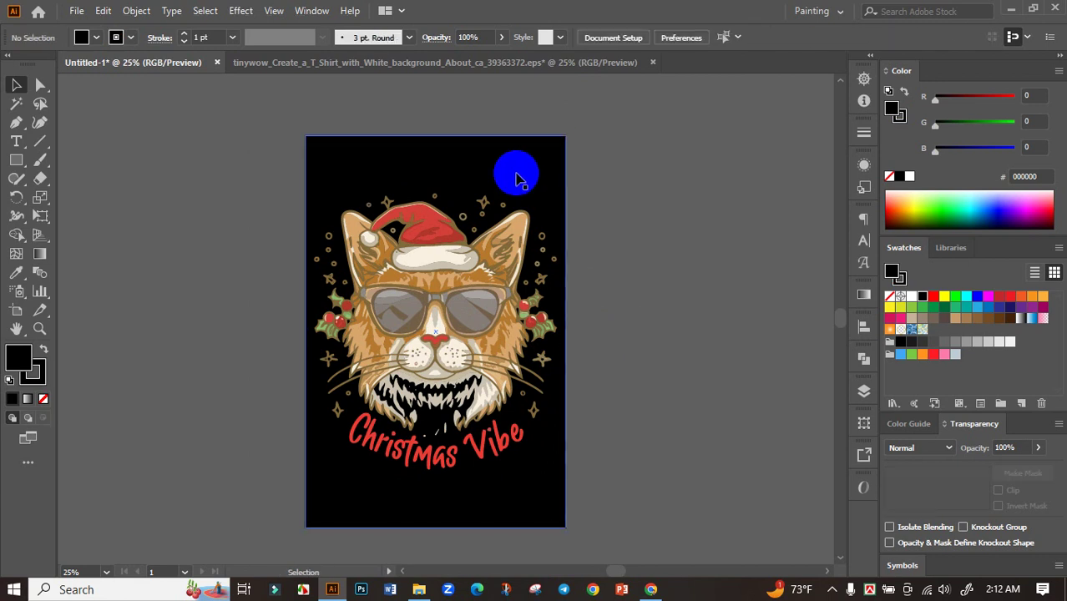
pyautogui.click(517, 171)
pyautogui.click(912, 297)
pyautogui.click(723, 303)
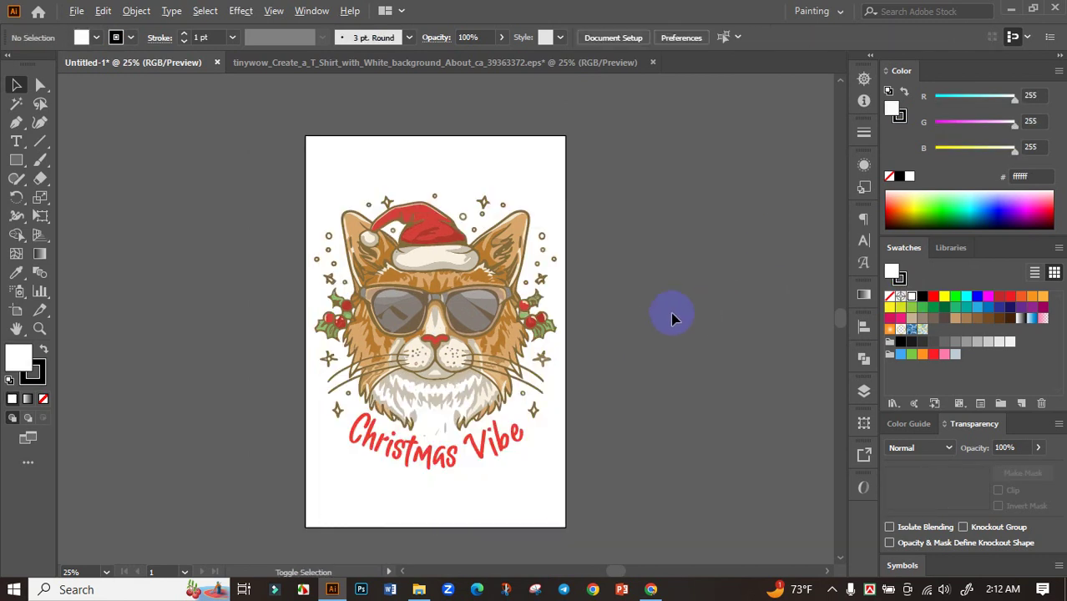
# Step: Enlarge the cat artwork toward 11.54 × 13.13 in by dragging a corner handle
pyautogui.scroll(-1, 667, 359)
pyautogui.scroll(1, 657, 365)
pyautogui.click(538, 258)
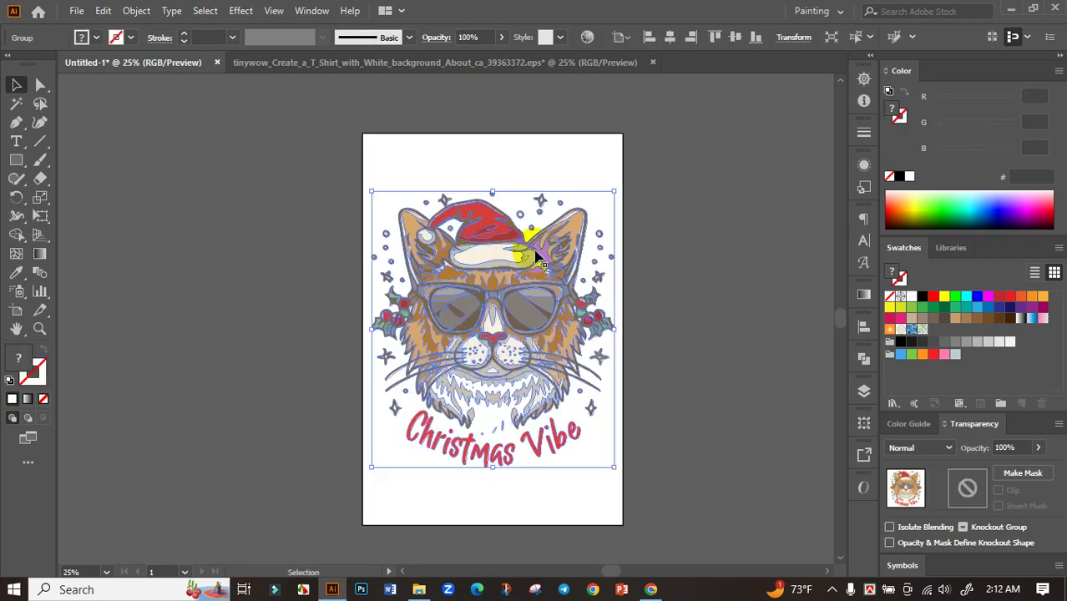
pyautogui.moveTo(613, 190); pyautogui.dragTo(618, 183)
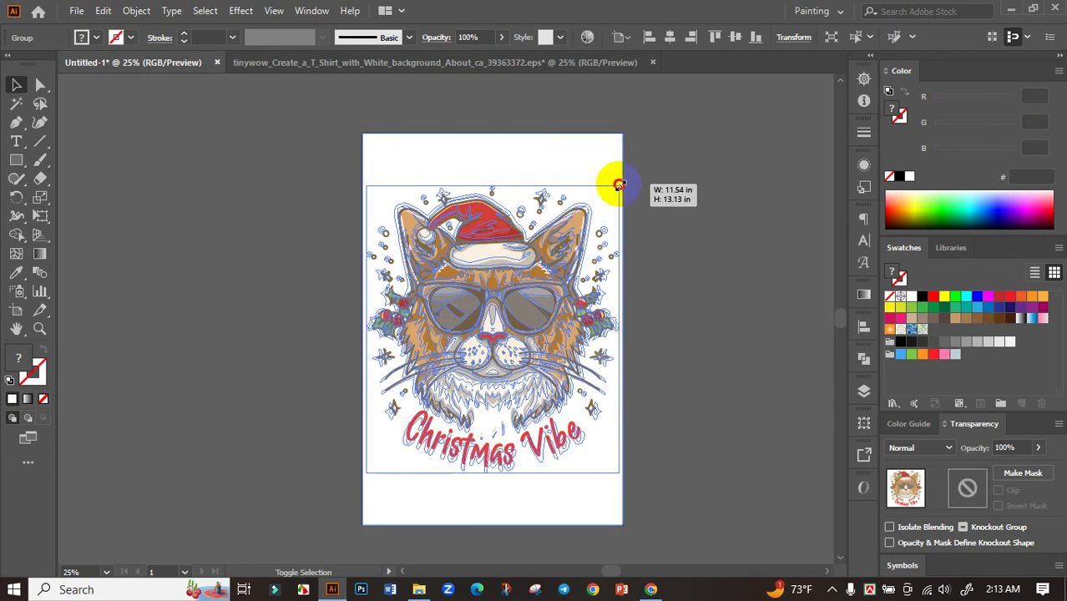
# Step: Apply Horizontal Align Center to the cat group so it centres on the artboard
pyautogui.click(710, 274)
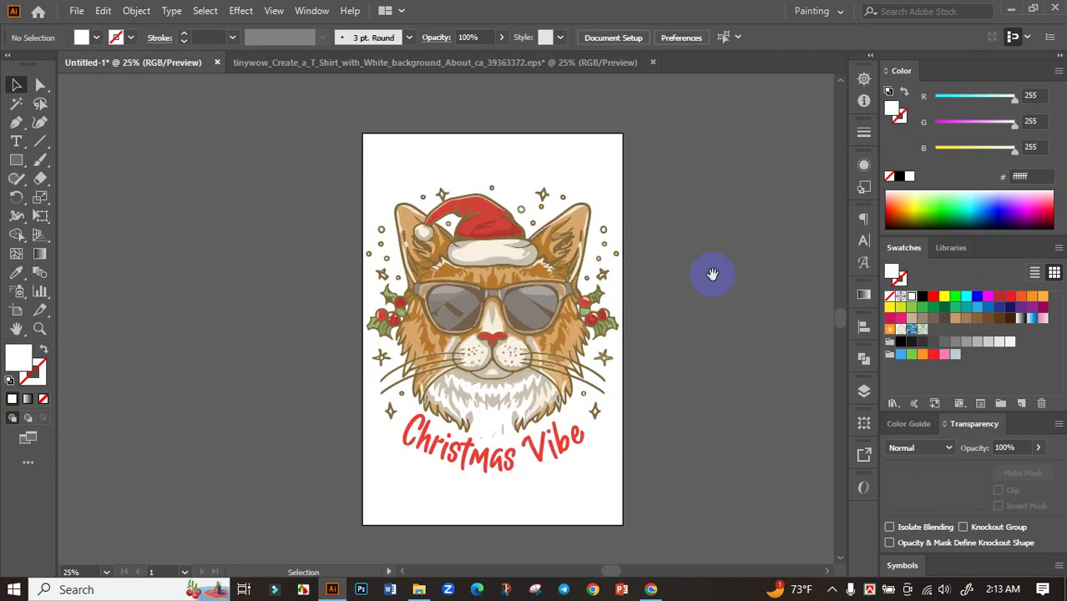
pyautogui.moveTo(710, 274)
pyautogui.mouseDown()
pyautogui.moveTo(706, 240)
pyautogui.moveTo(695, 275)
pyautogui.mouseUp()
pyautogui.click(519, 278)
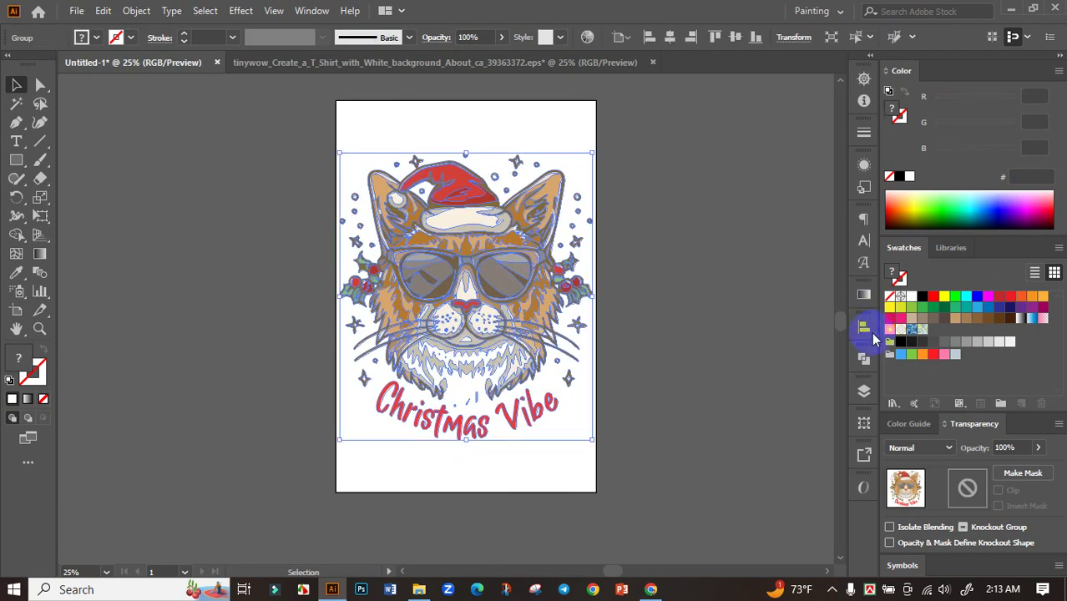
pyautogui.click(864, 326)
pyautogui.click(720, 362)
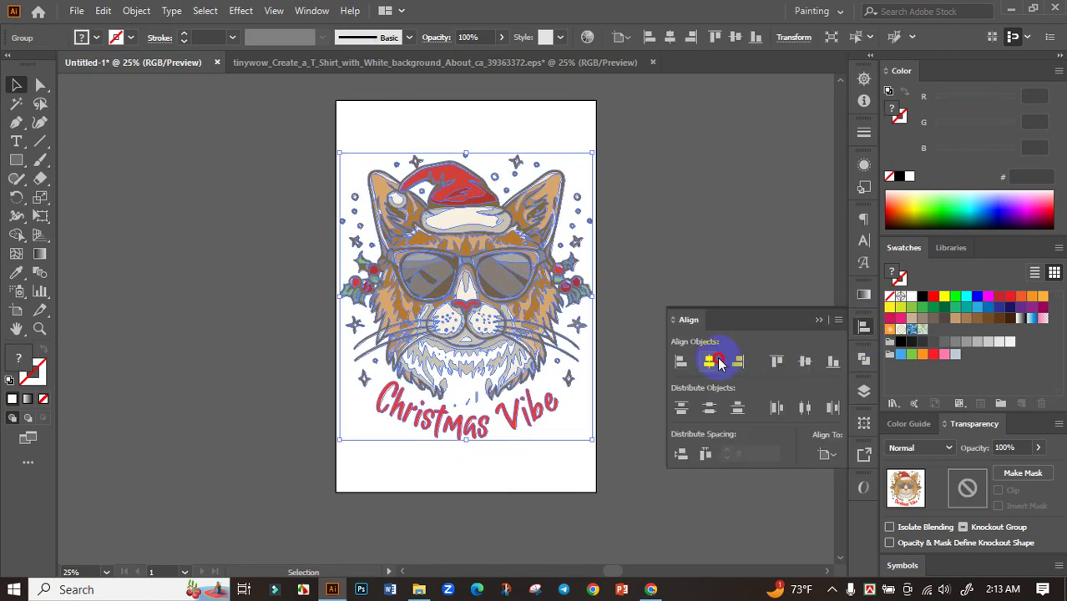
pyautogui.click(819, 320)
pyautogui.click(726, 308)
# Step: Scroll and pan around the artboard to inspect the centred cat and Christmas Vibe lettering
pyautogui.scroll(-2, 722, 326)
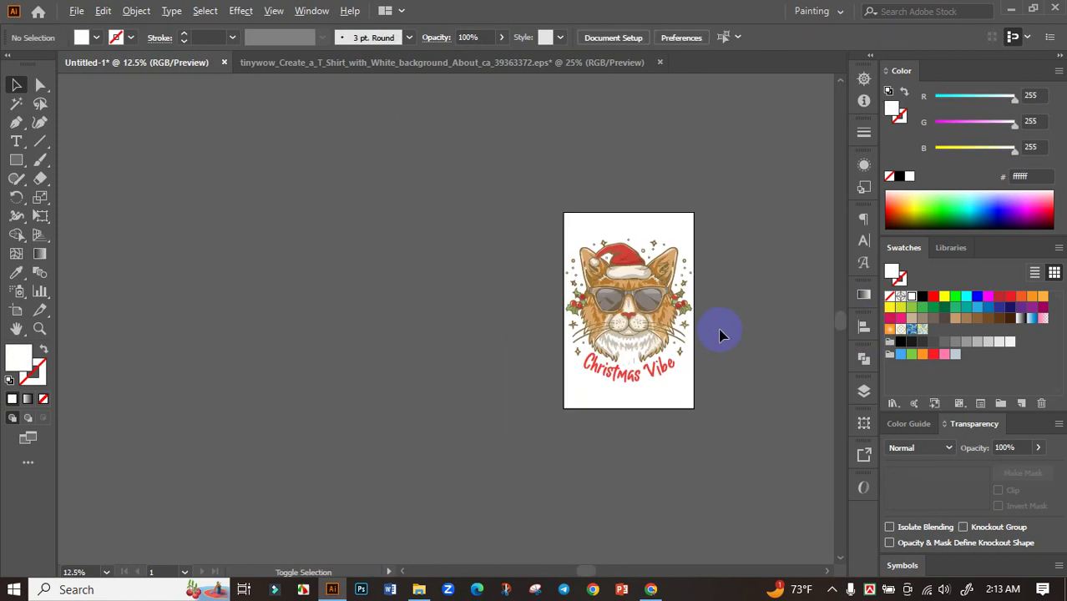
pyautogui.scroll(3, 697, 363)
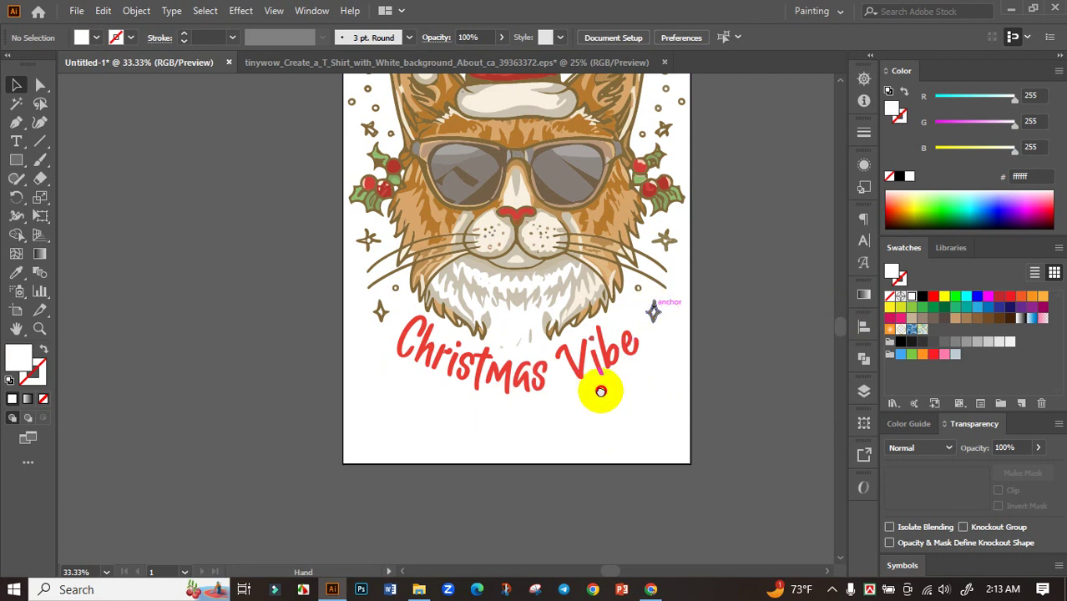
pyautogui.scroll(3, 600, 388)
pyautogui.scroll(-2, 543, 388)
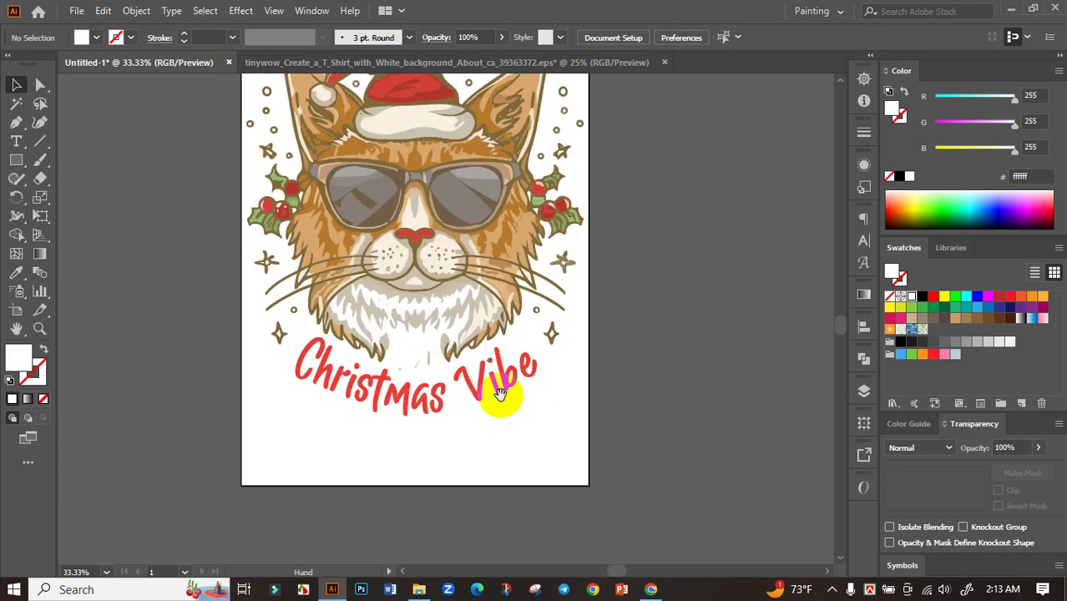
pyautogui.moveTo(642, 344); pyautogui.dragTo(663, 388)
pyautogui.scroll(-2, 663, 399)
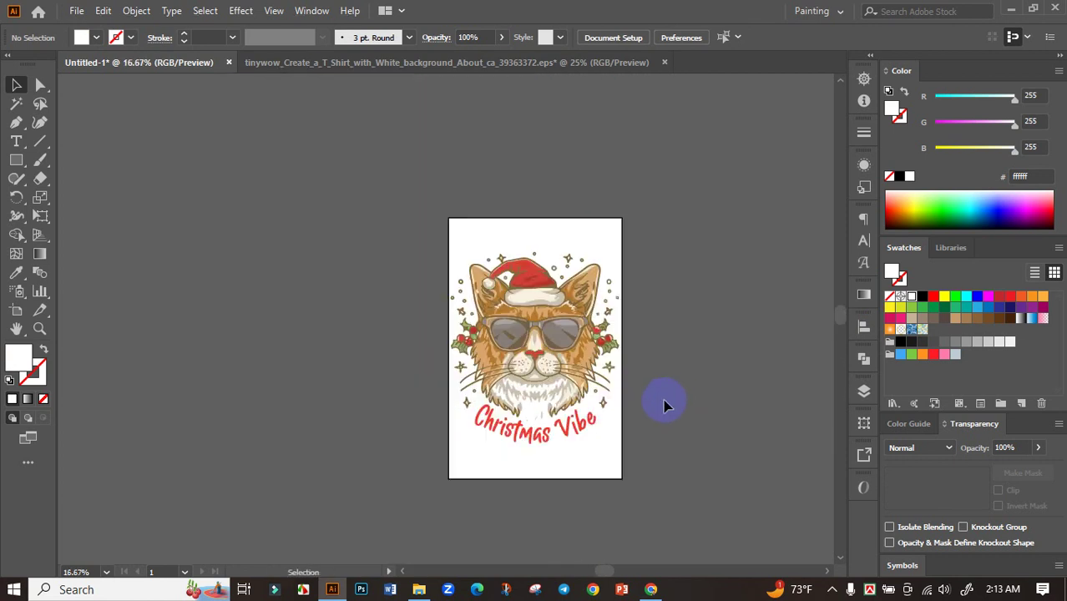
pyautogui.scroll(2, 676, 399)
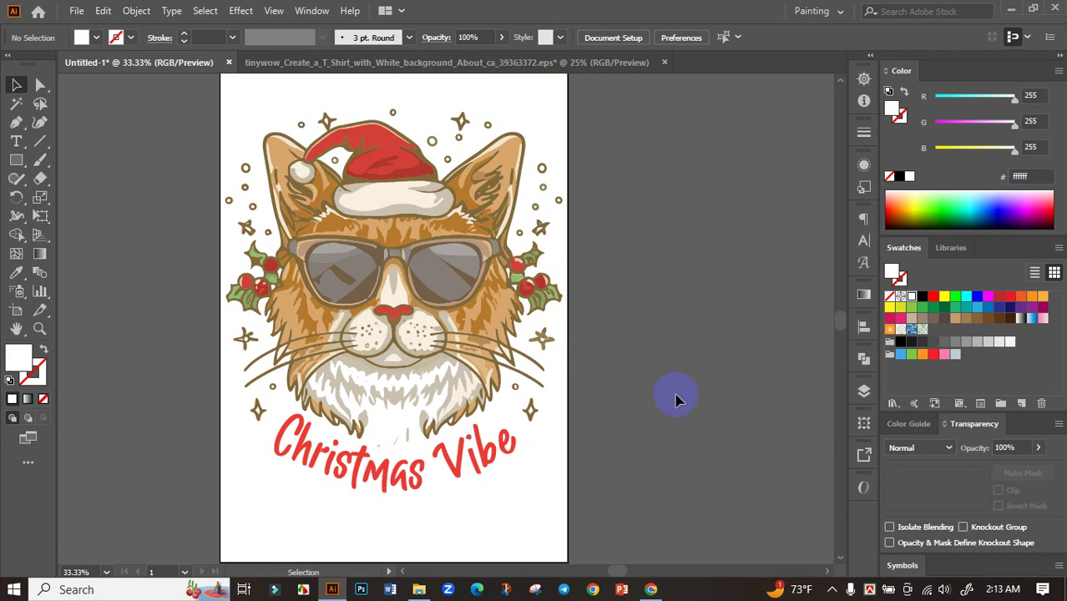